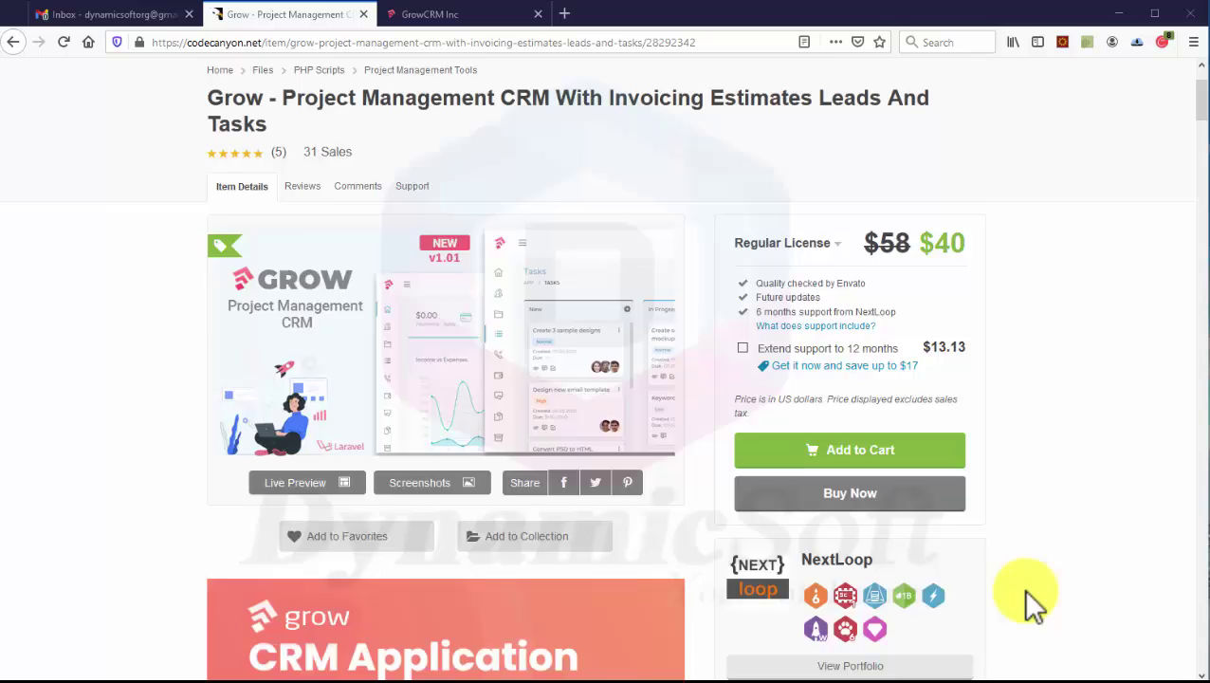
Step: Examine the Grow CRM product page's description, pricing, ratings and item details
scroll(1029, 599, down, 10)
scroll(1029, 602, up, 5)
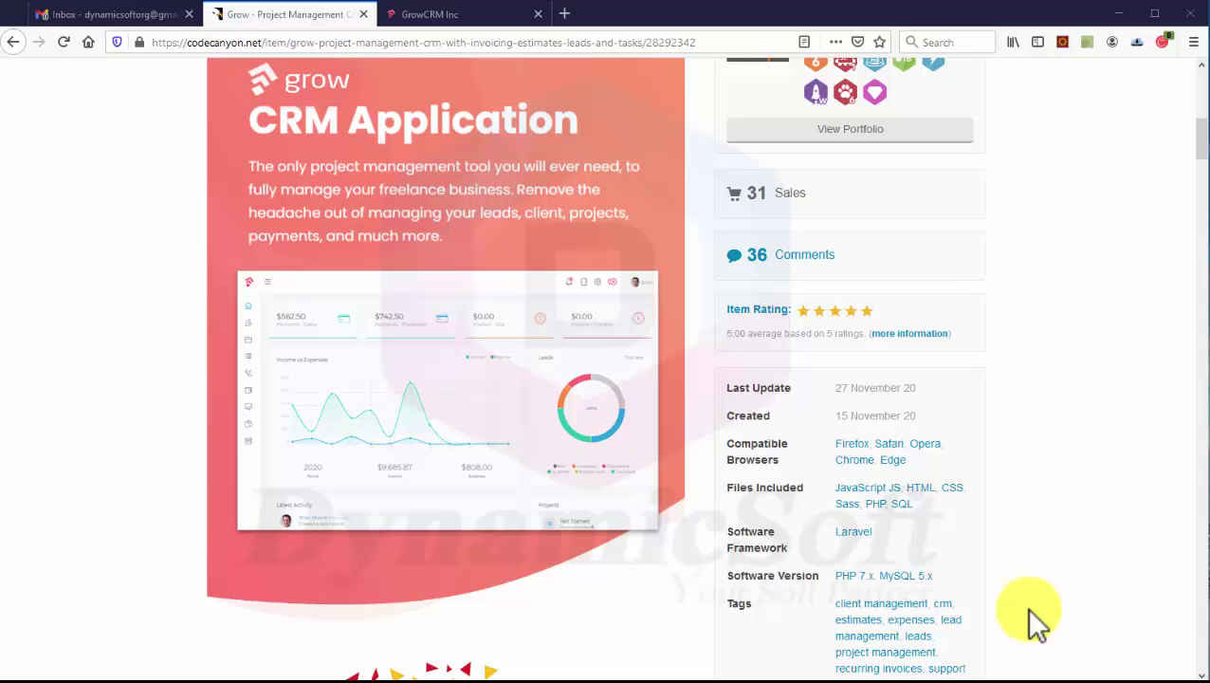
scroll(1031, 600, down, 7)
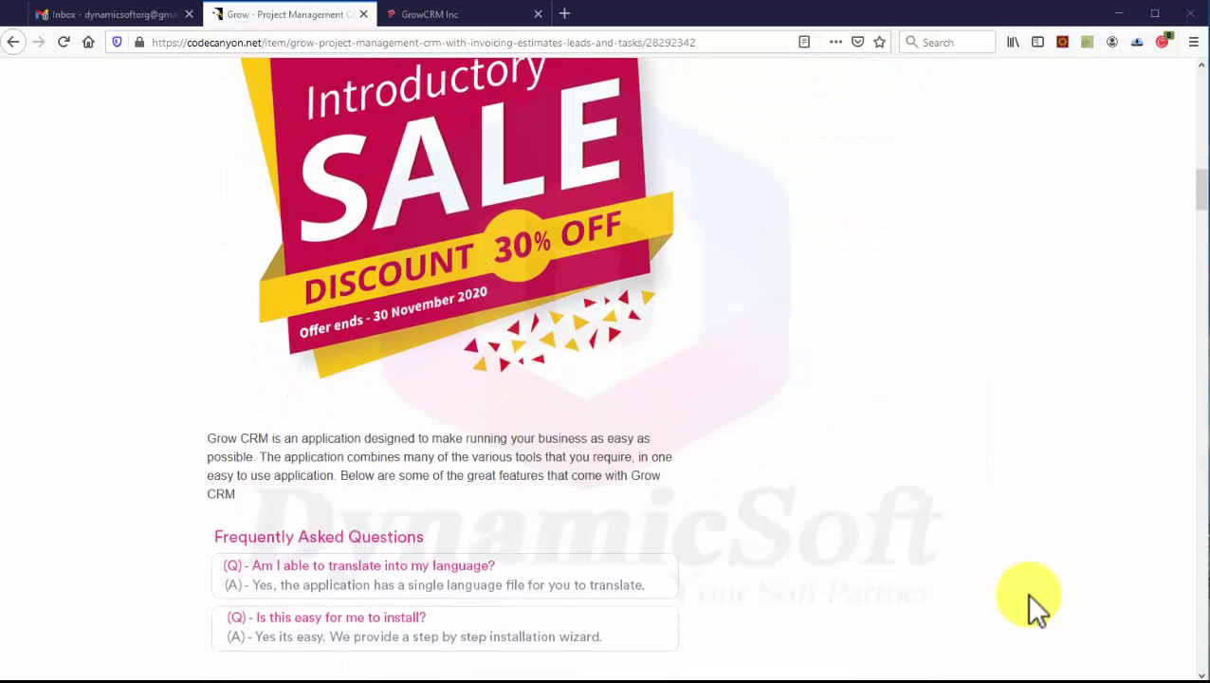
scroll(1031, 599, up, 7)
scroll(1037, 607, up, 3)
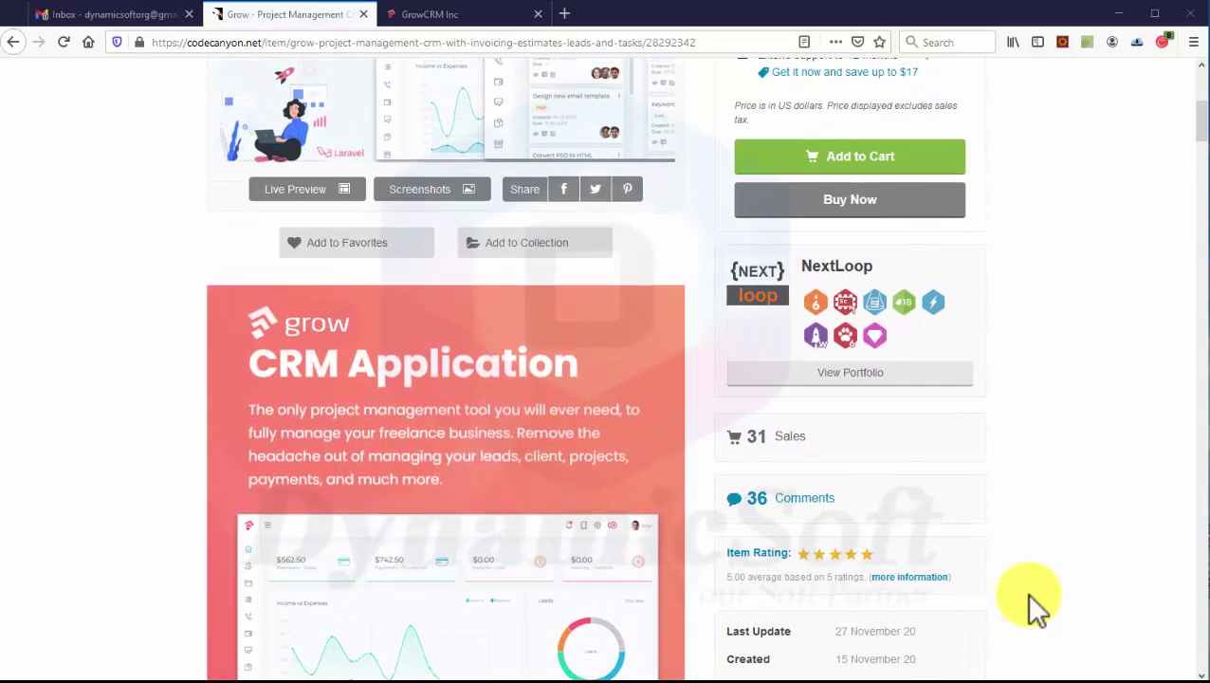
scroll(1034, 605, up, 3)
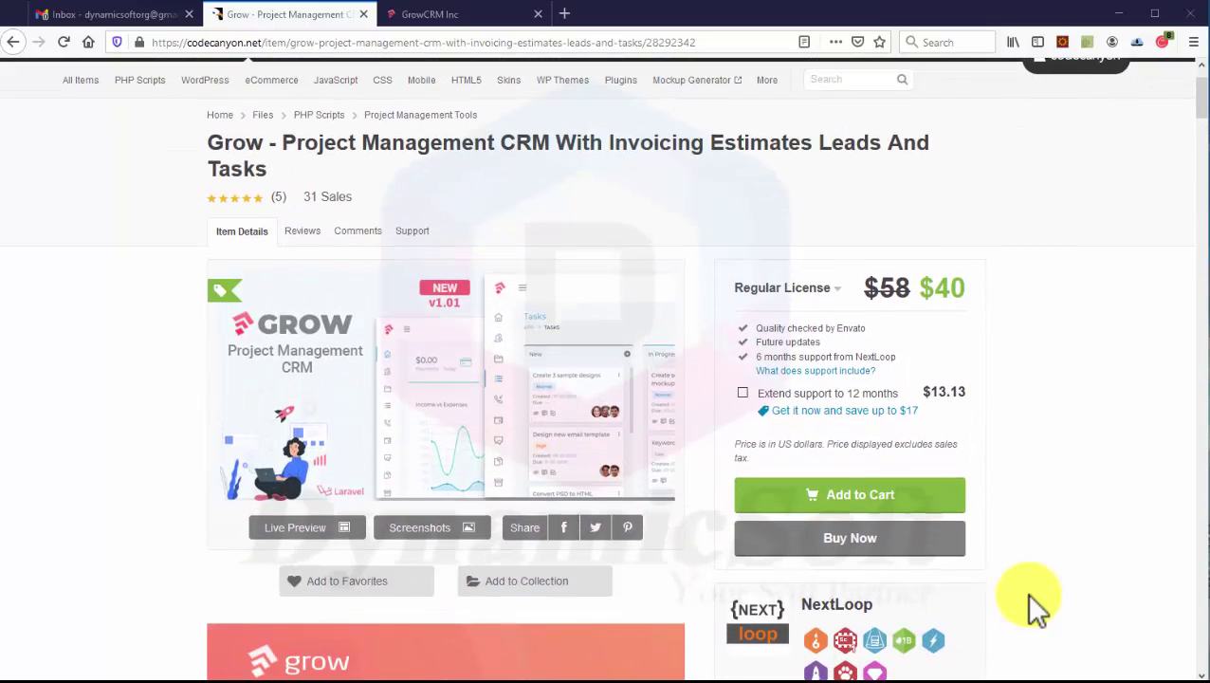
scroll(1024, 591, down, 1)
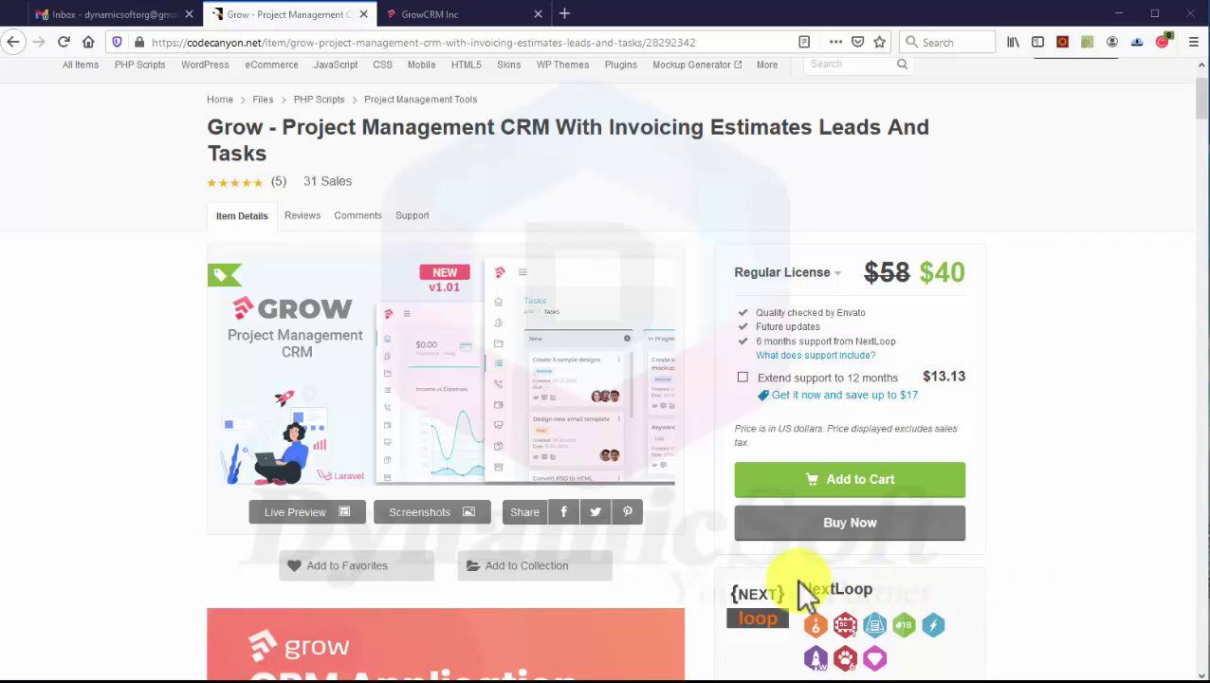
scroll(611, 607, down, 5)
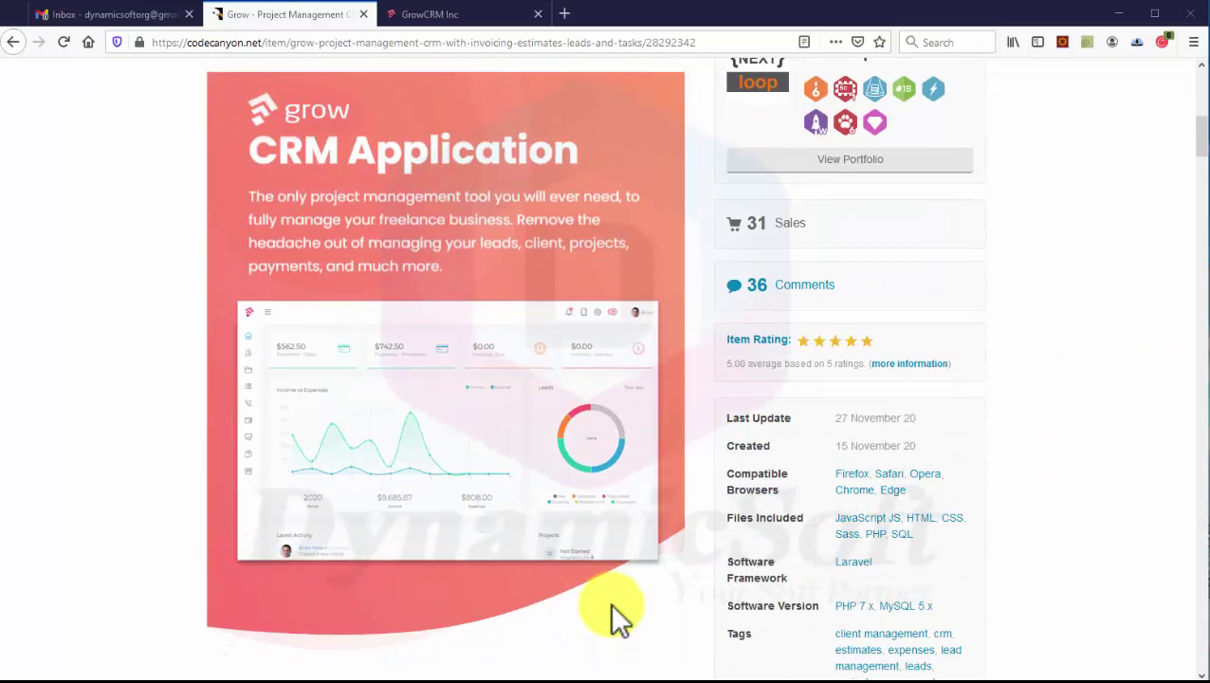
scroll(611, 607, up, 2)
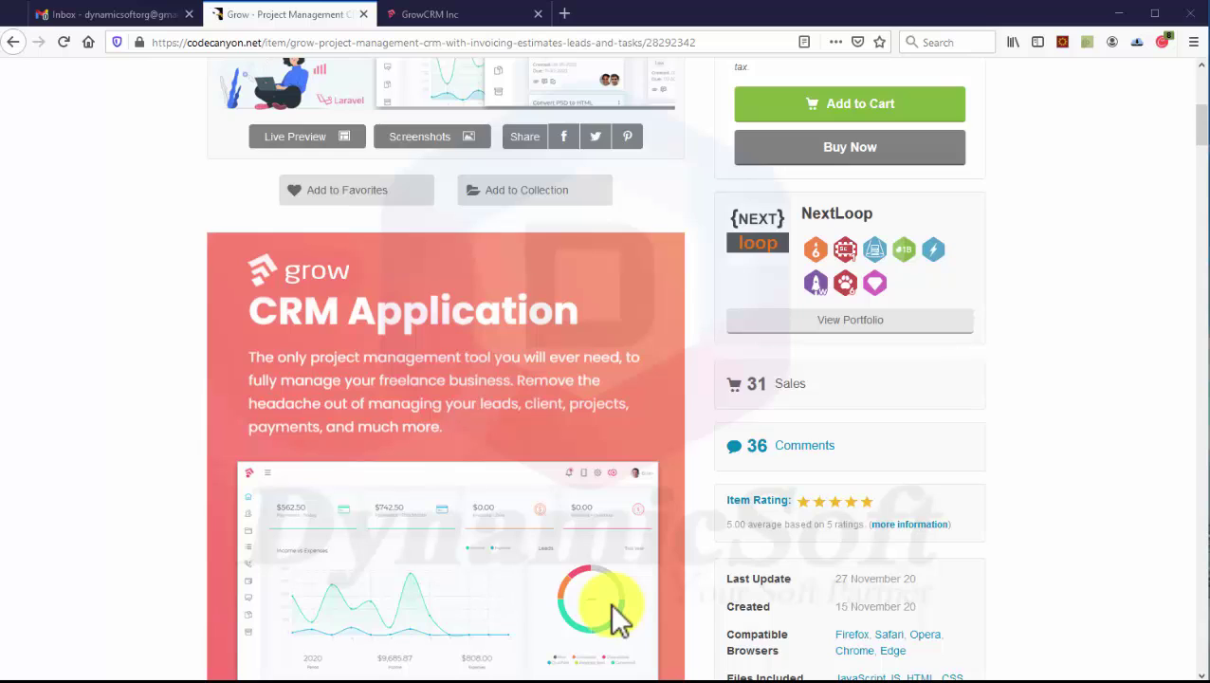
scroll(610, 603, up, 1)
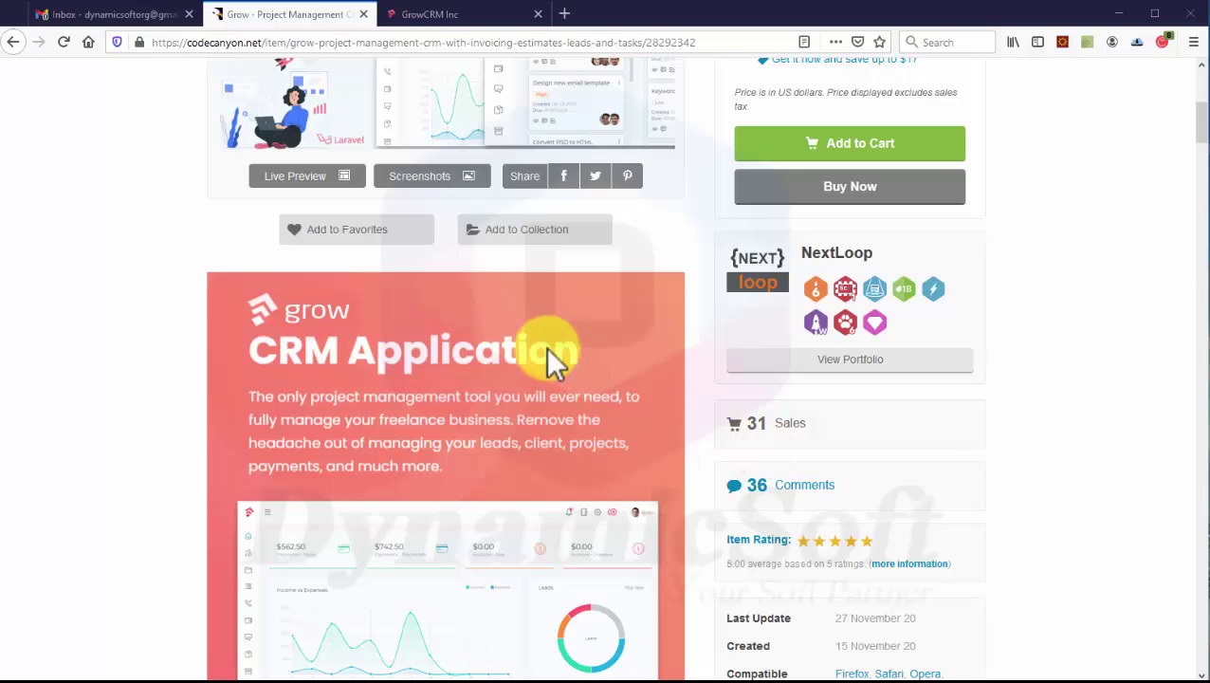
Step: Sign in to the GrowCRM demo with the prefilled admin credentials and decline saving the login
click(442, 15)
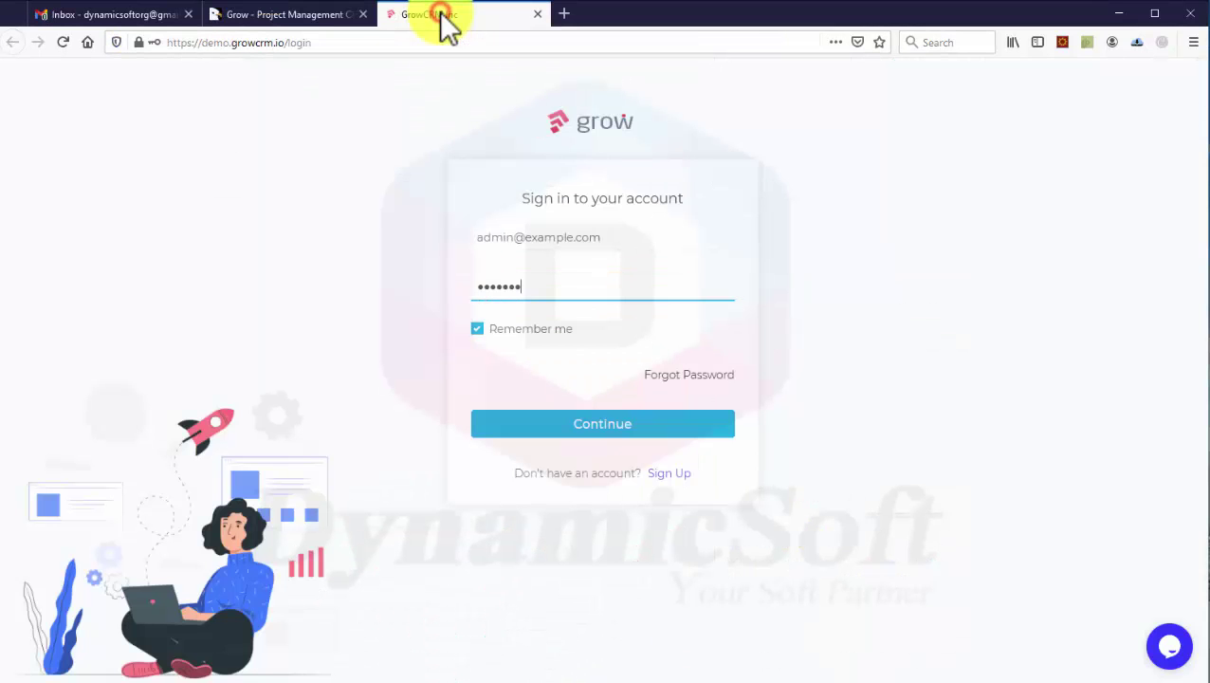
click(607, 424)
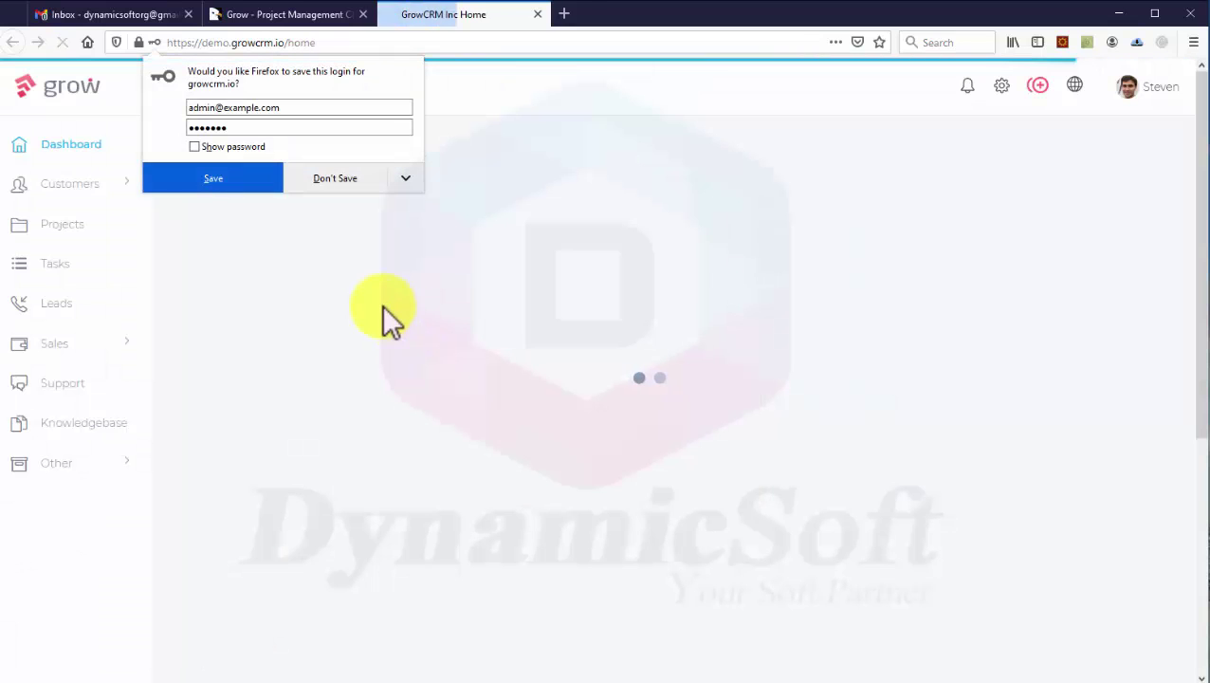
click(333, 190)
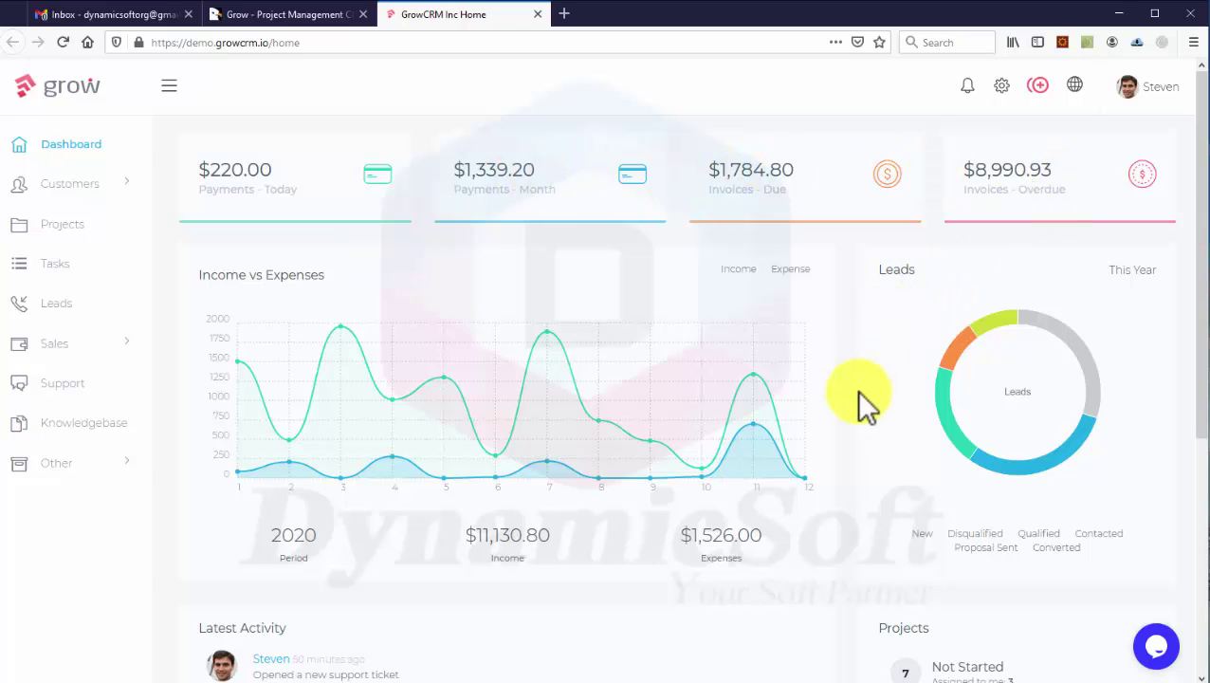
Step: Look over the dashboard and expand the Sales and Other sections of the navigation
scroll(854, 377, down, 3)
scroll(850, 371, up, 3)
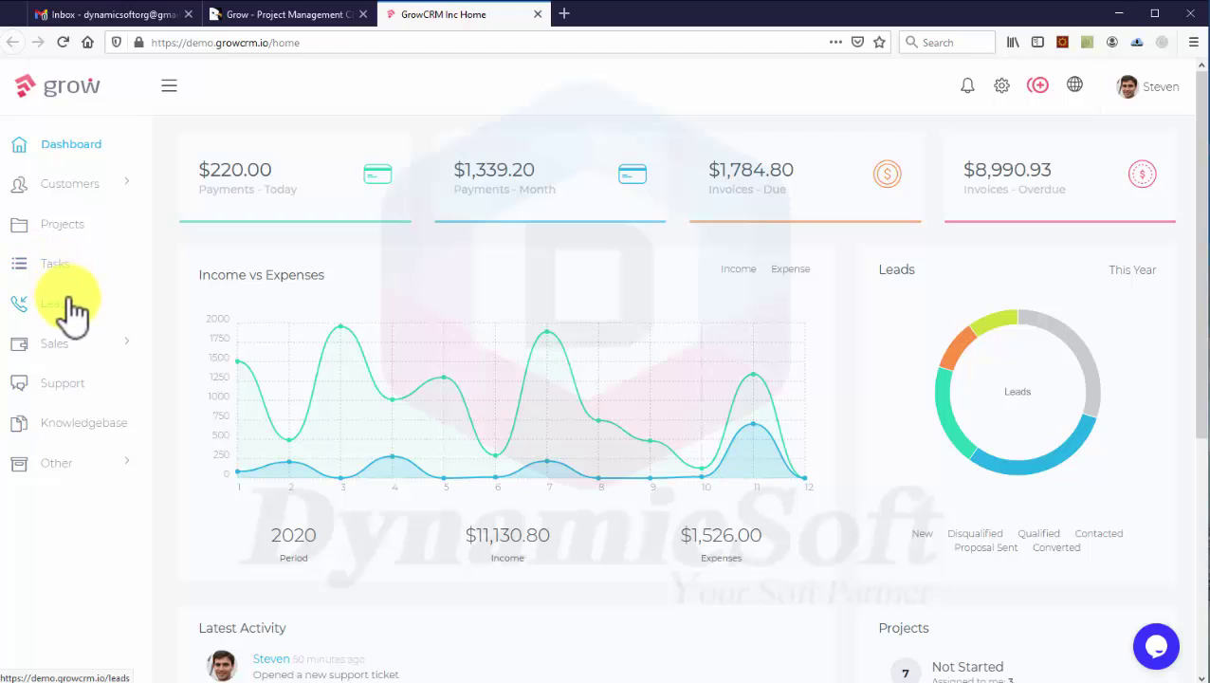
click(119, 347)
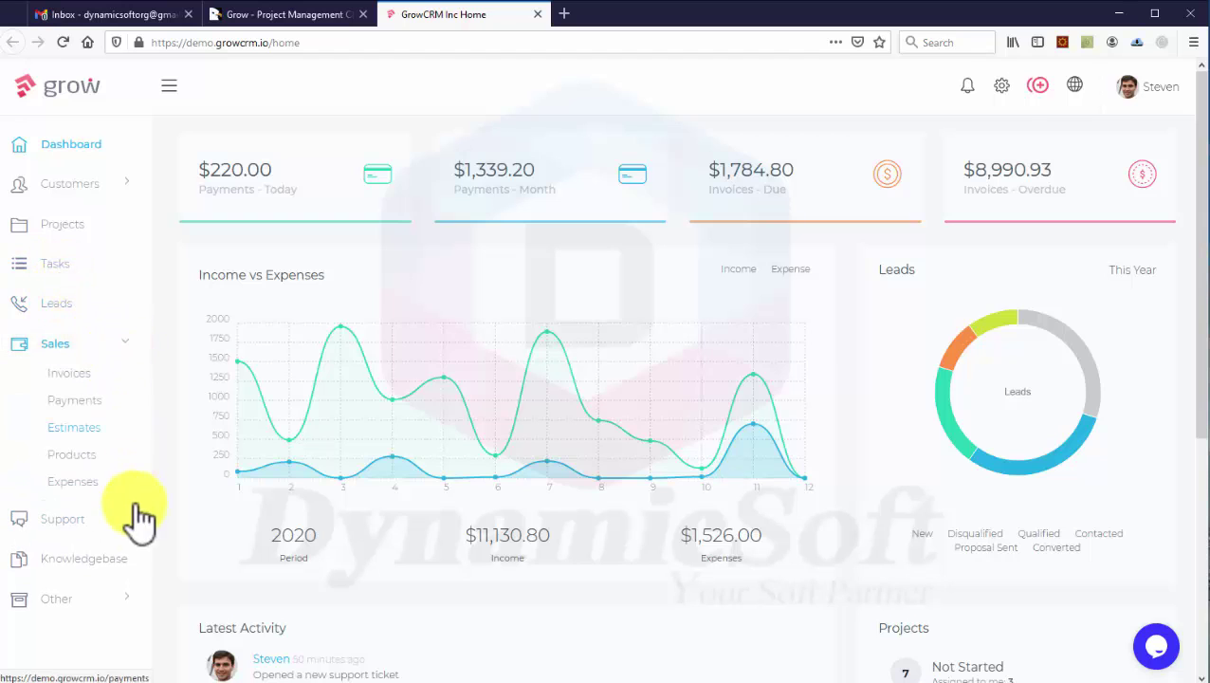
click(127, 597)
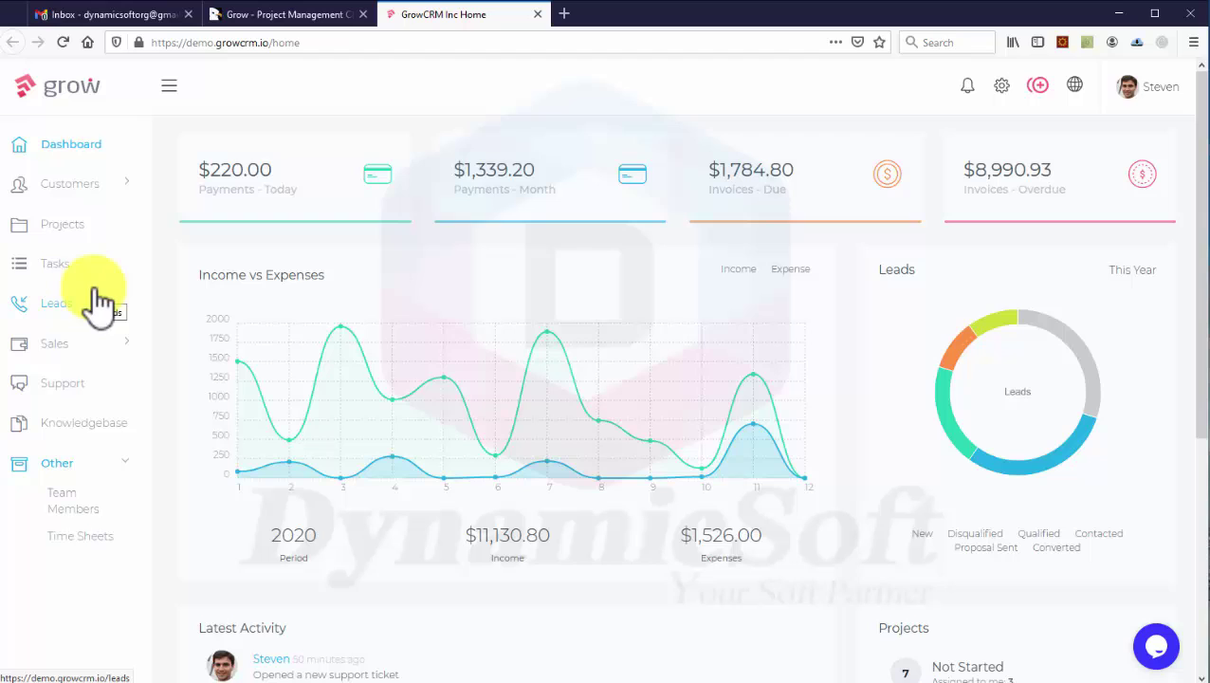
Step: View the Clients list and the Client Users list under Customers, and return to Clients
click(123, 183)
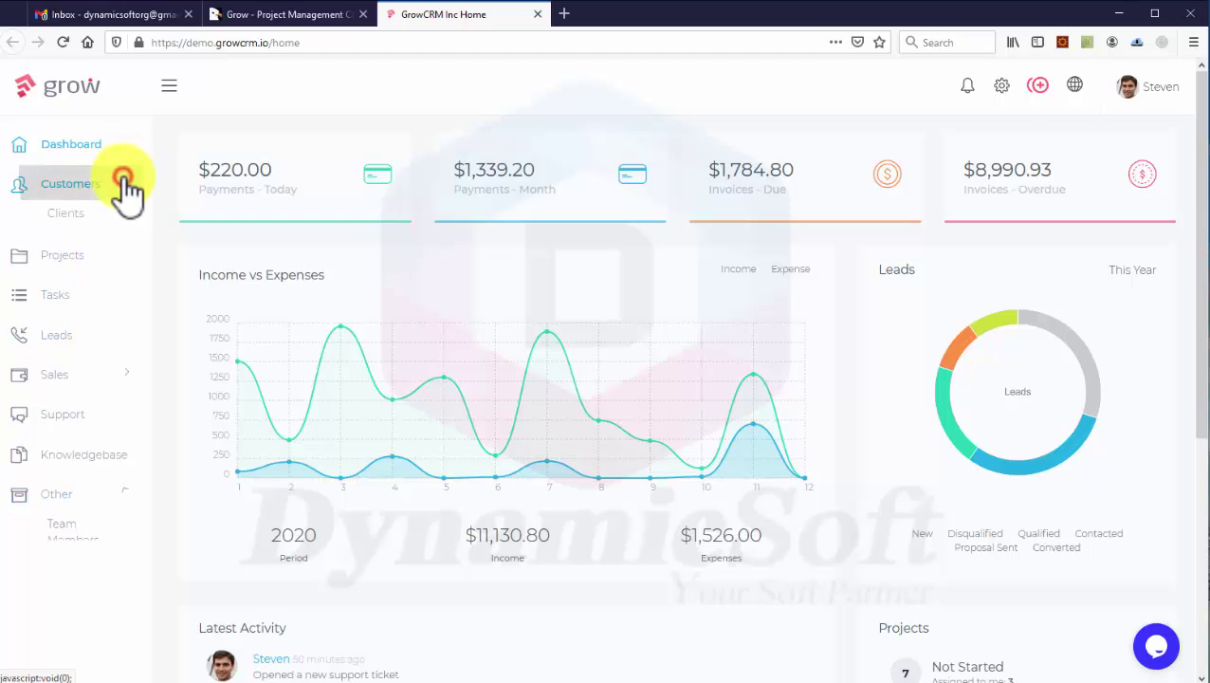
click(79, 216)
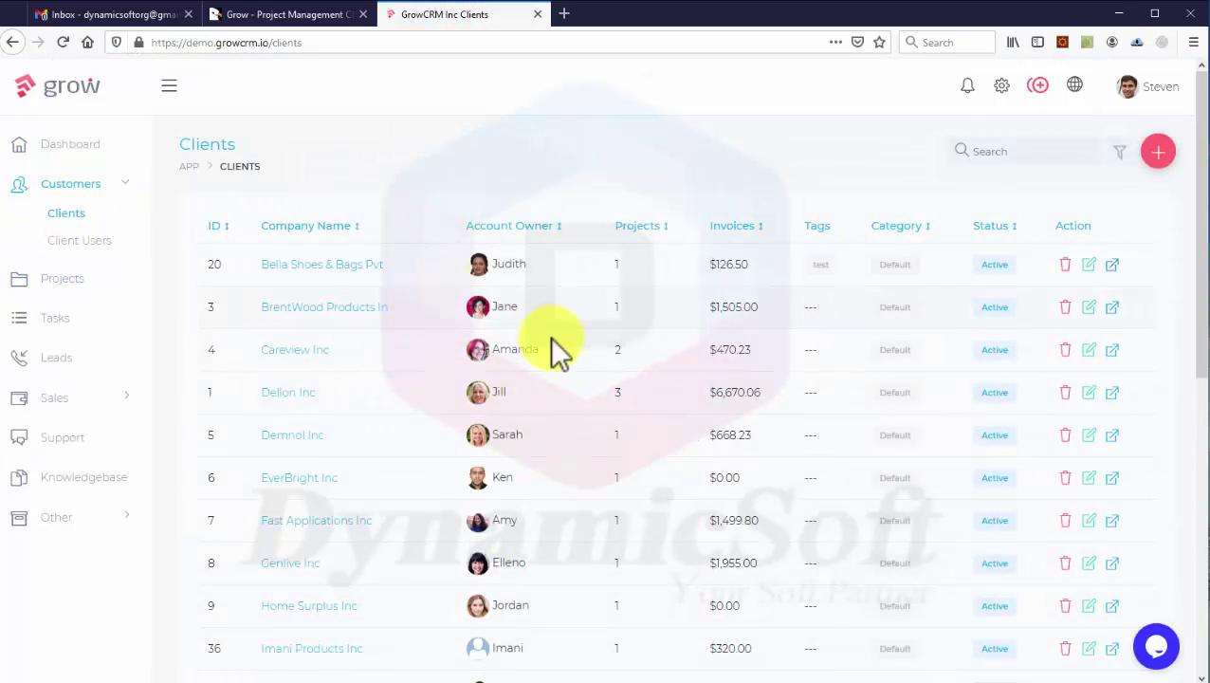
click(86, 243)
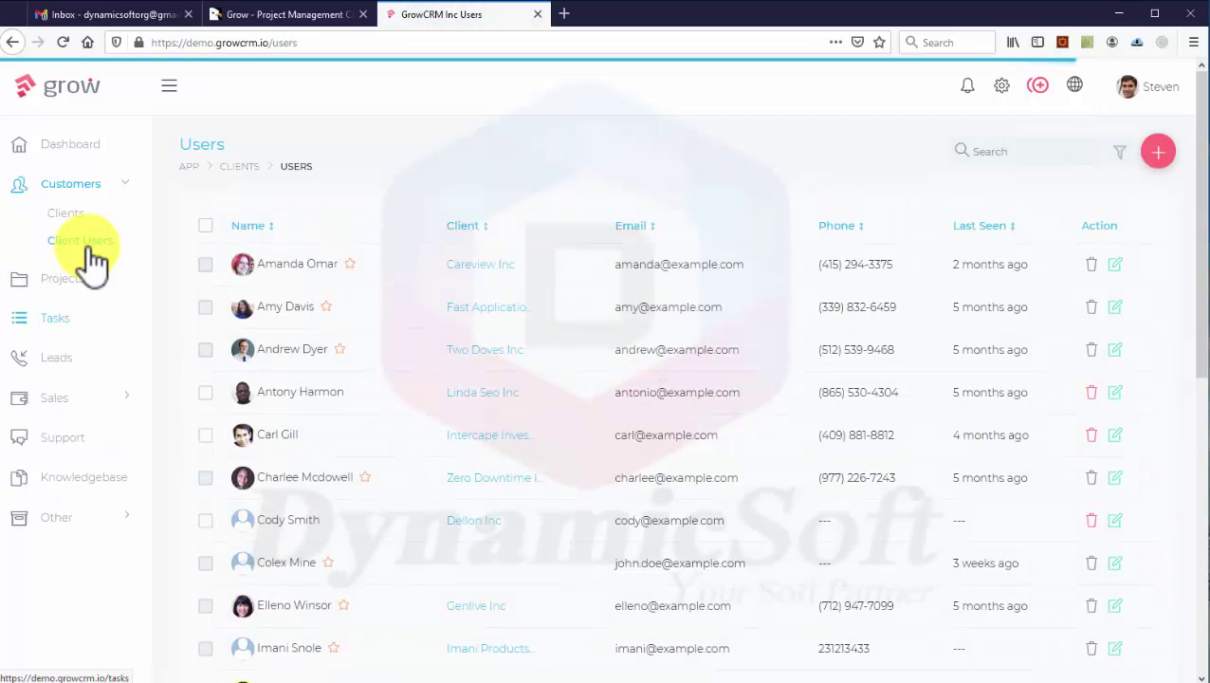
click(58, 212)
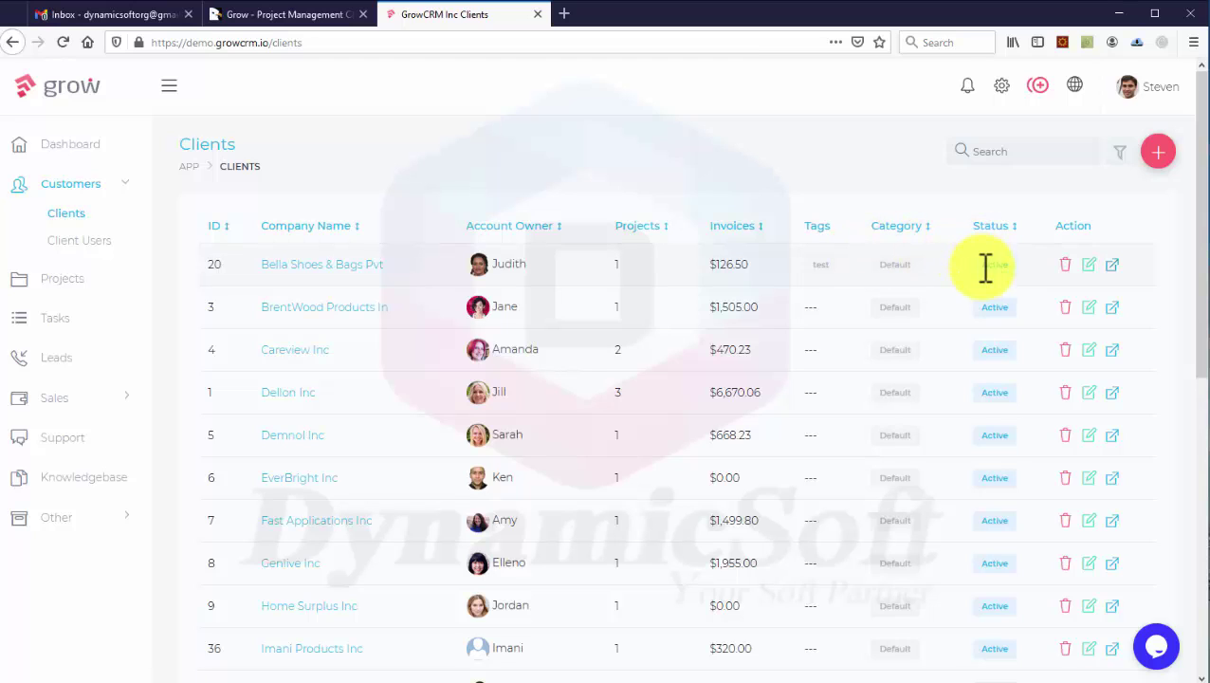
Step: Open the client Bella Shoes & Bags Pvt and review its profile details and timeline
click(348, 270)
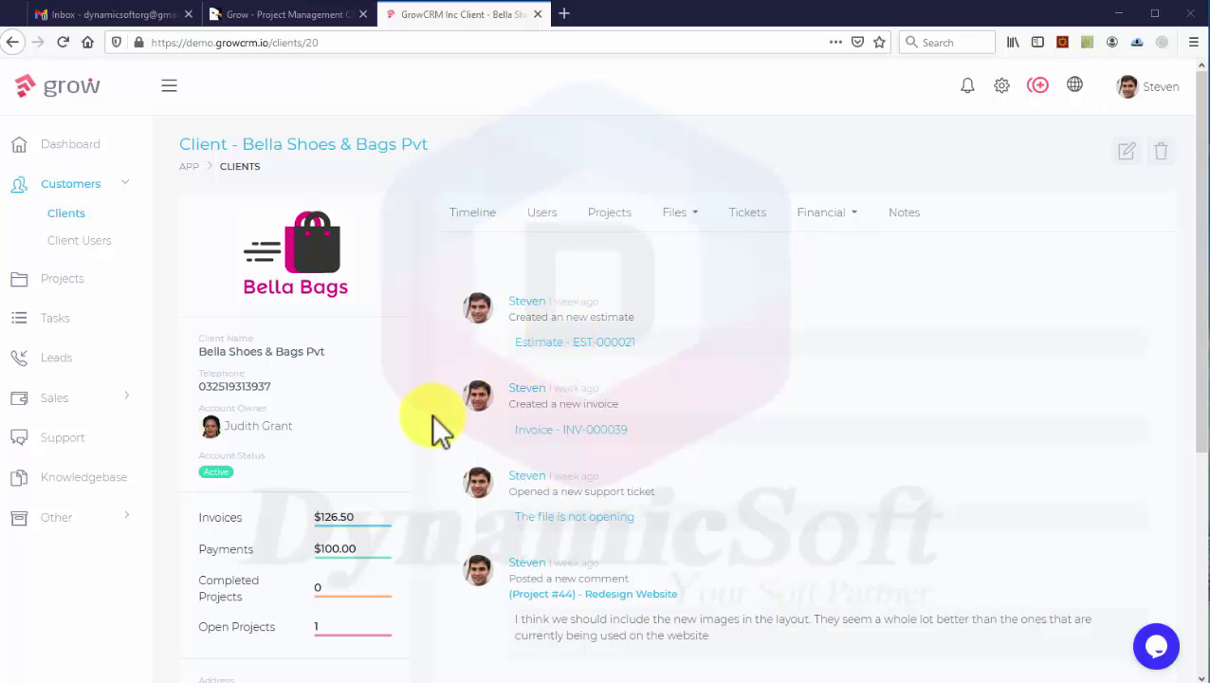
scroll(344, 397, down, 3)
scroll(344, 396, up, 3)
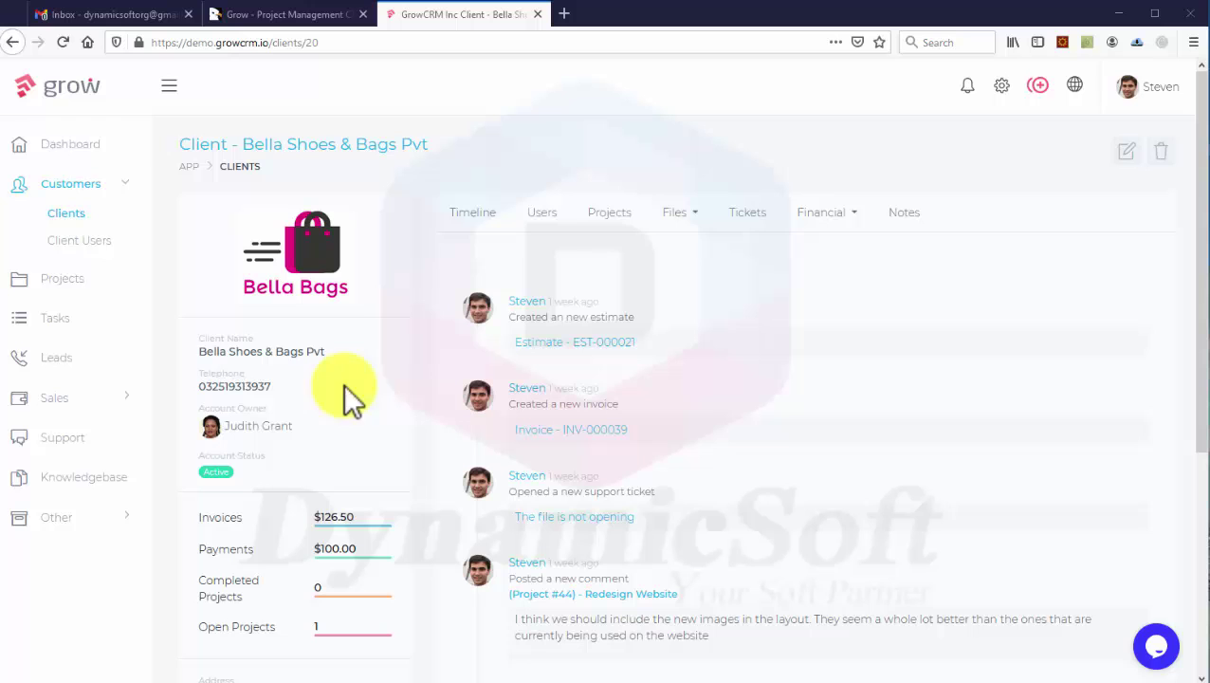
scroll(570, 403, down, 3)
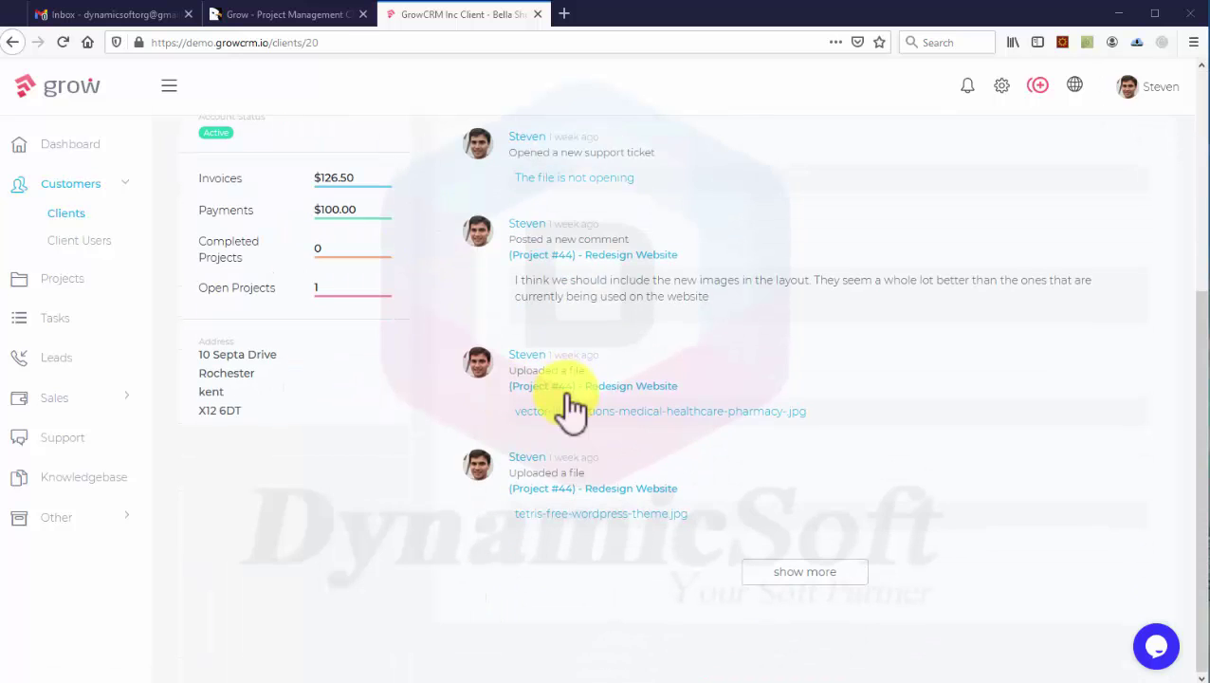
scroll(569, 403, up, 3)
Step: View the users and the projects of the Bella Shoes & Bags Pvt client
click(548, 206)
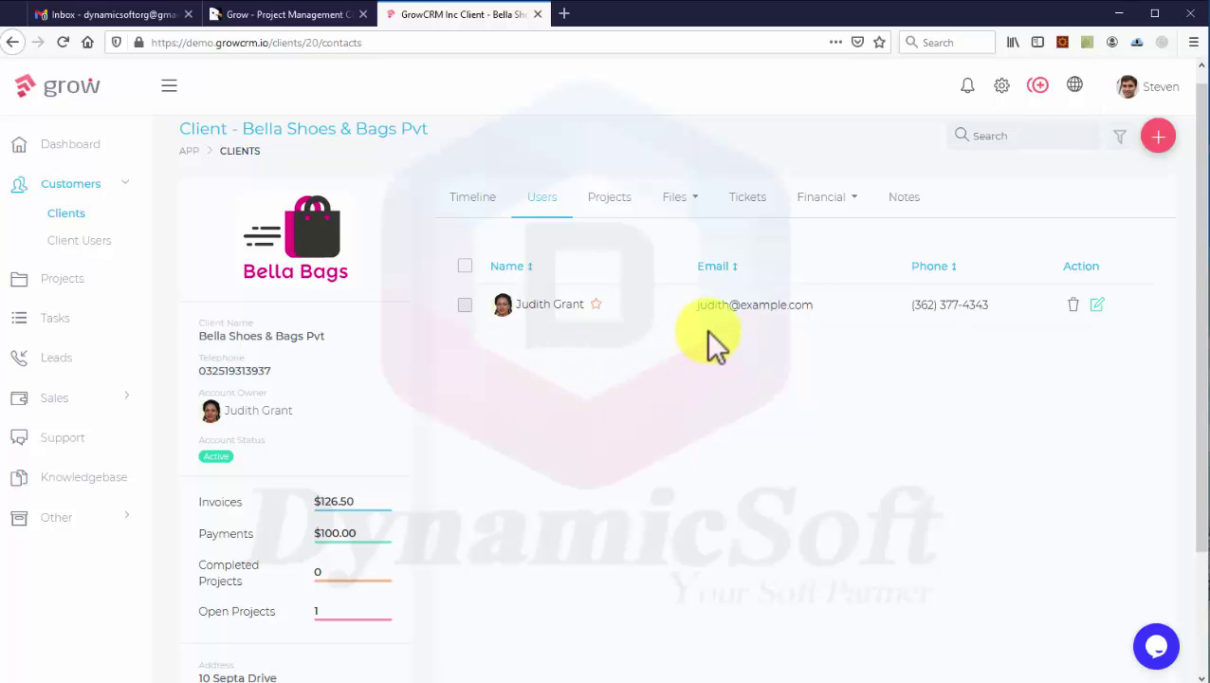
scroll(716, 346, up, 1)
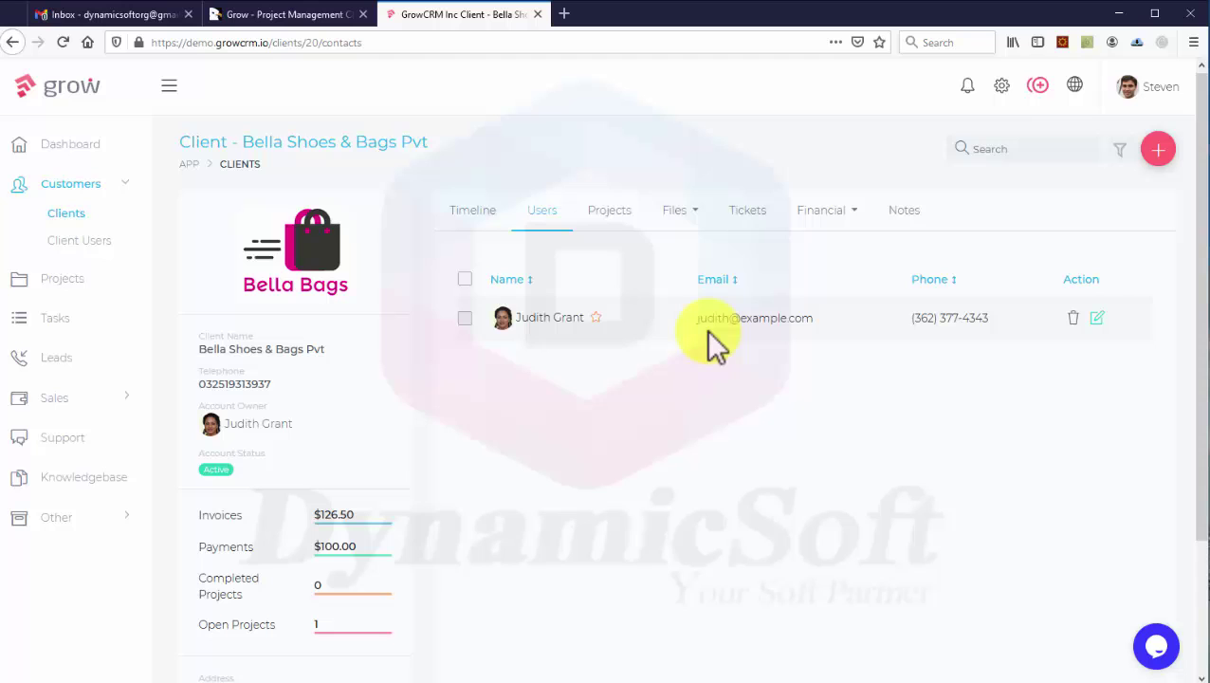
click(619, 220)
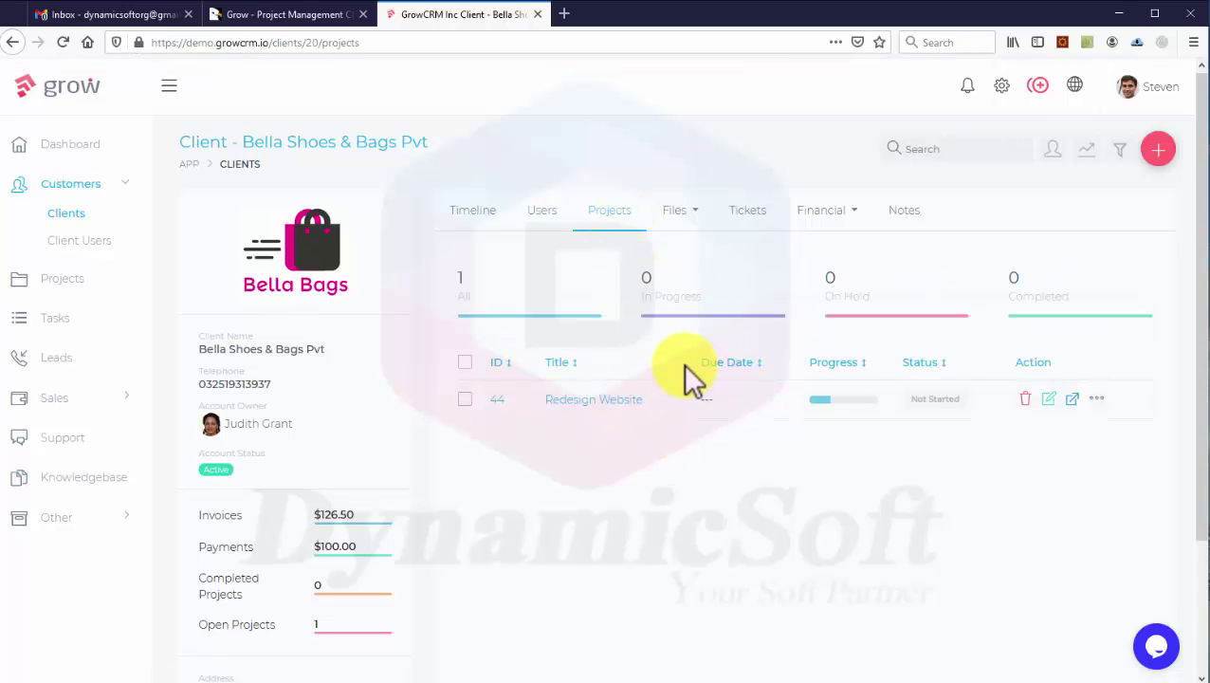
Step: Show the client's project files, followed by its client files
click(686, 212)
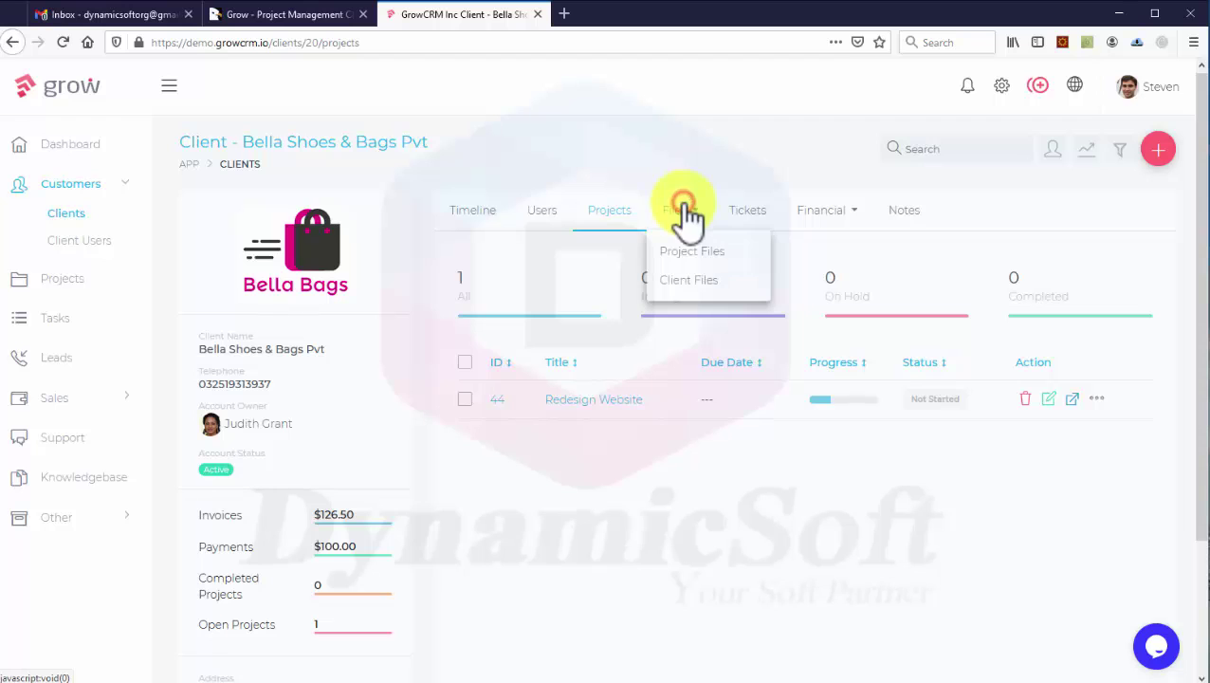
click(707, 255)
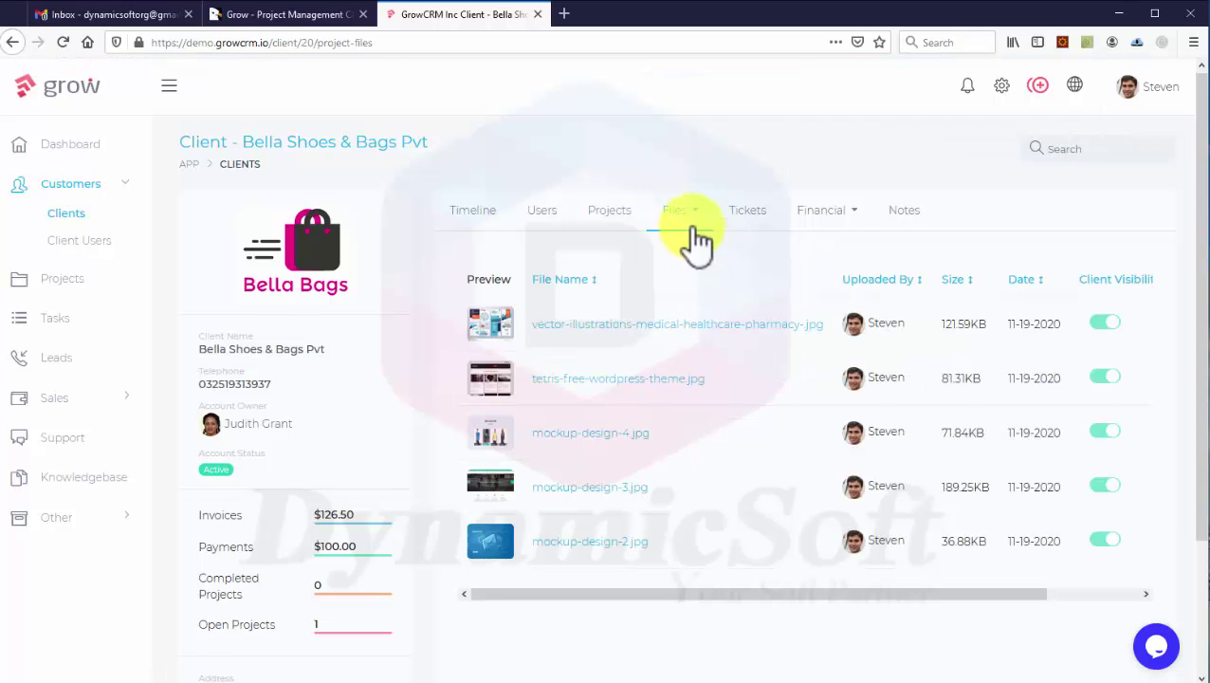
click(690, 220)
click(701, 277)
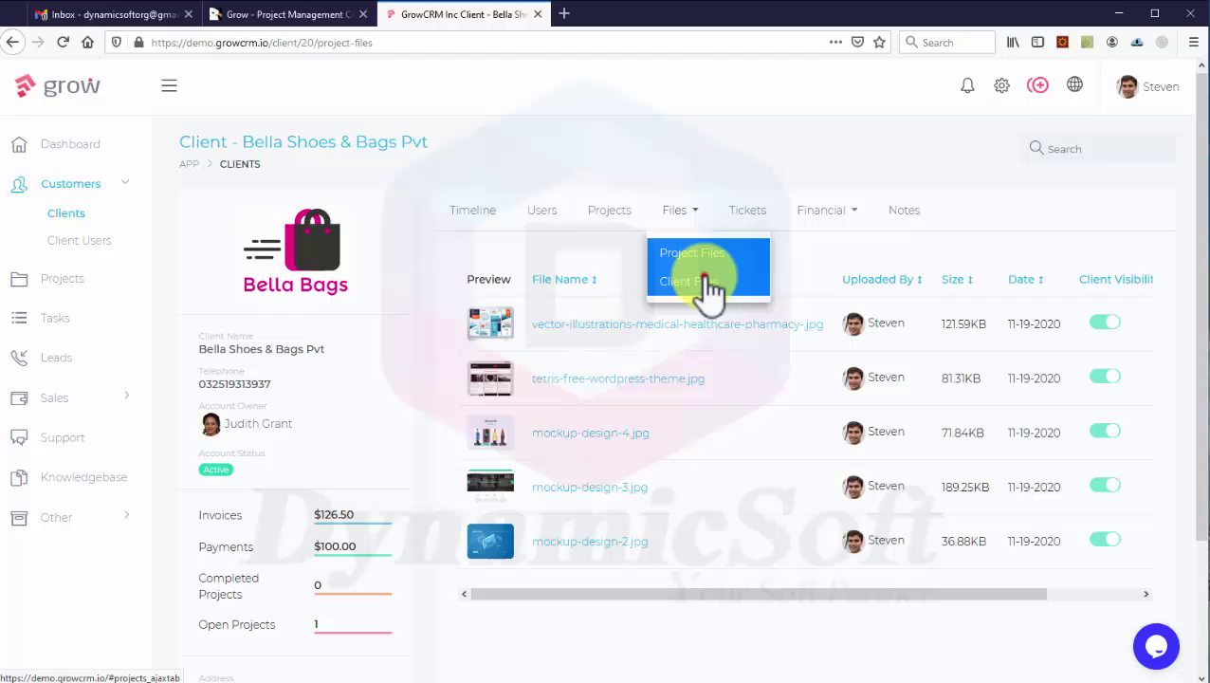
Step: View the client's support tickets and invoices, and show the other financial record types
click(743, 214)
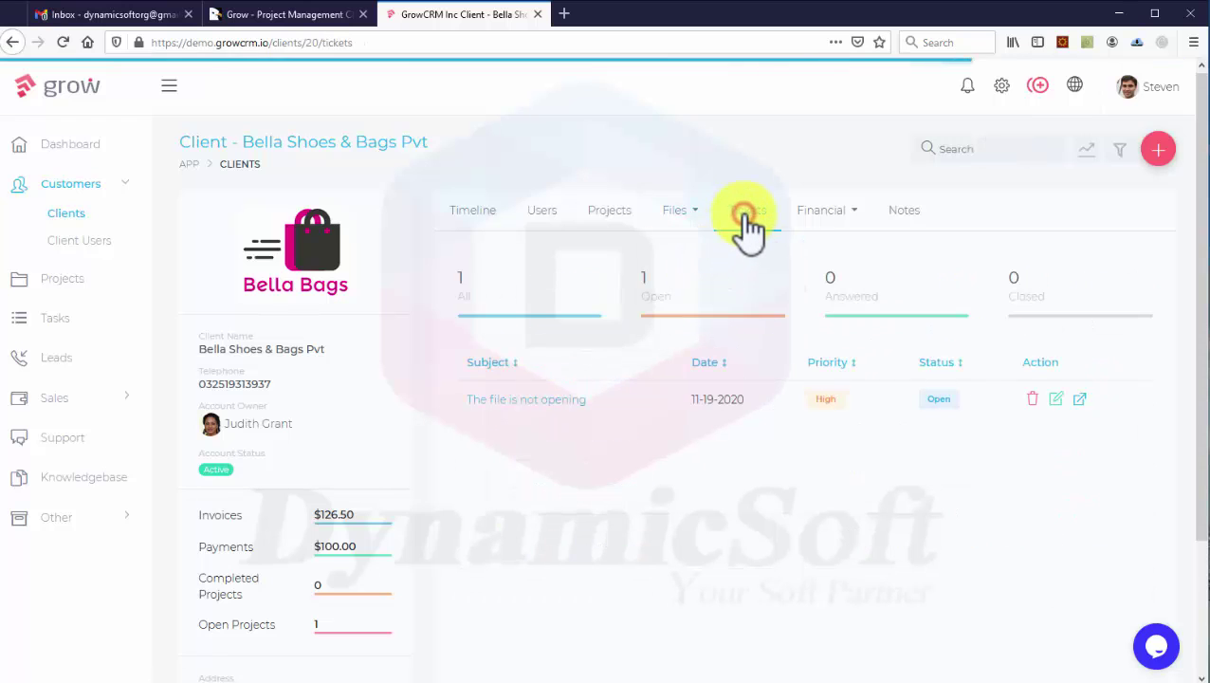
click(819, 214)
click(829, 254)
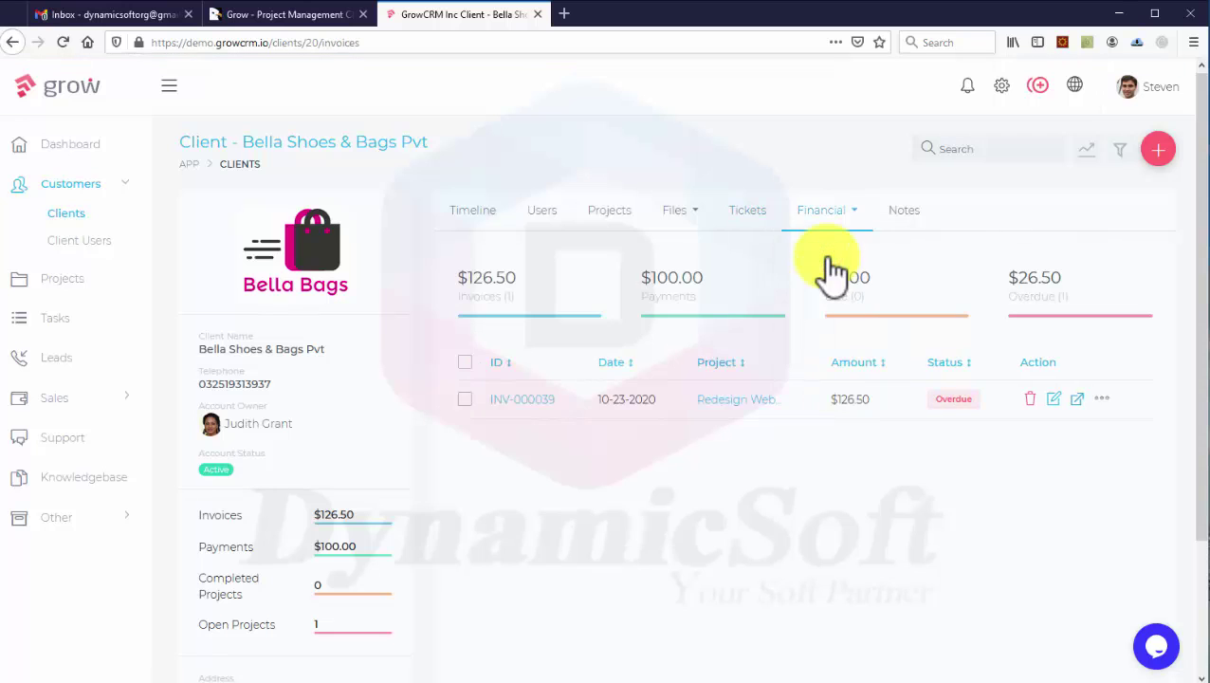
click(824, 232)
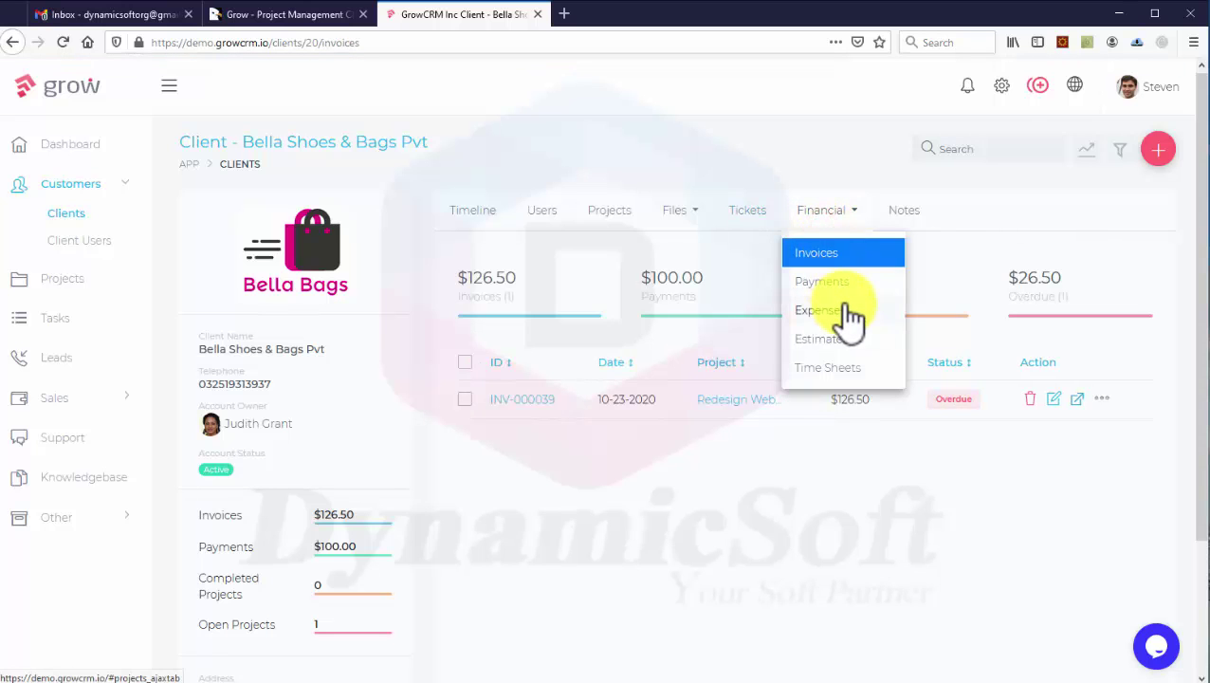
Step: Open the client's Redesign Website invoice, review it down to the notes, and return to the client page
click(538, 400)
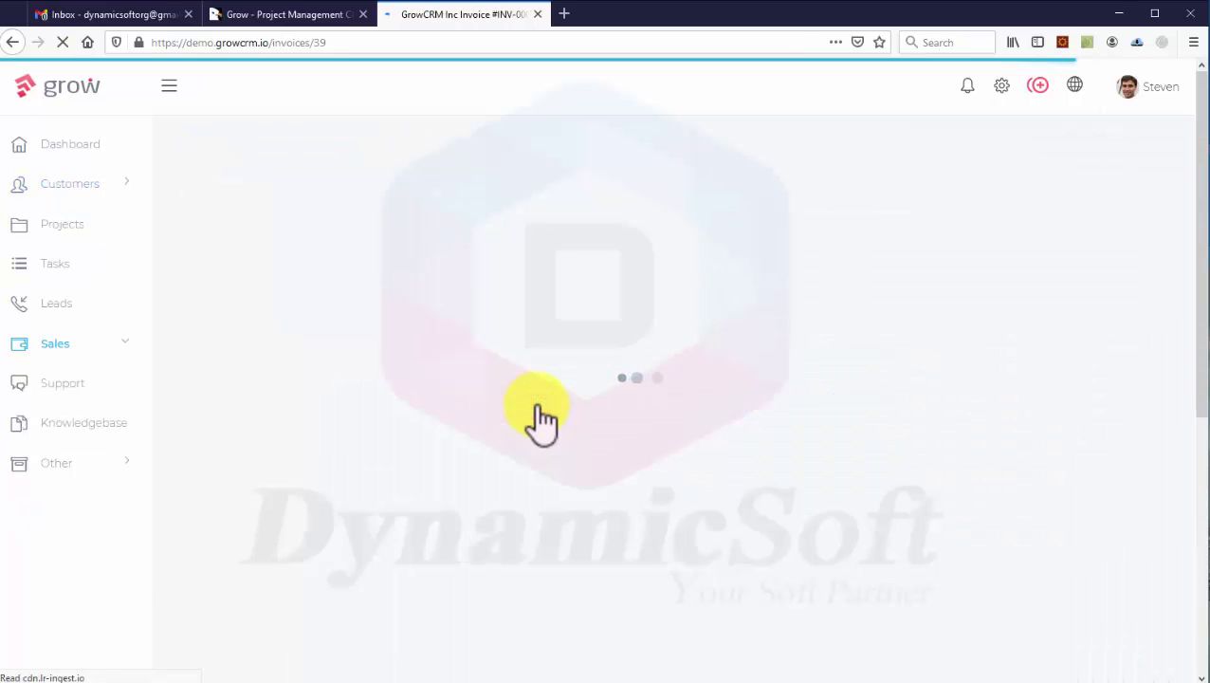
scroll(662, 401, down, 5)
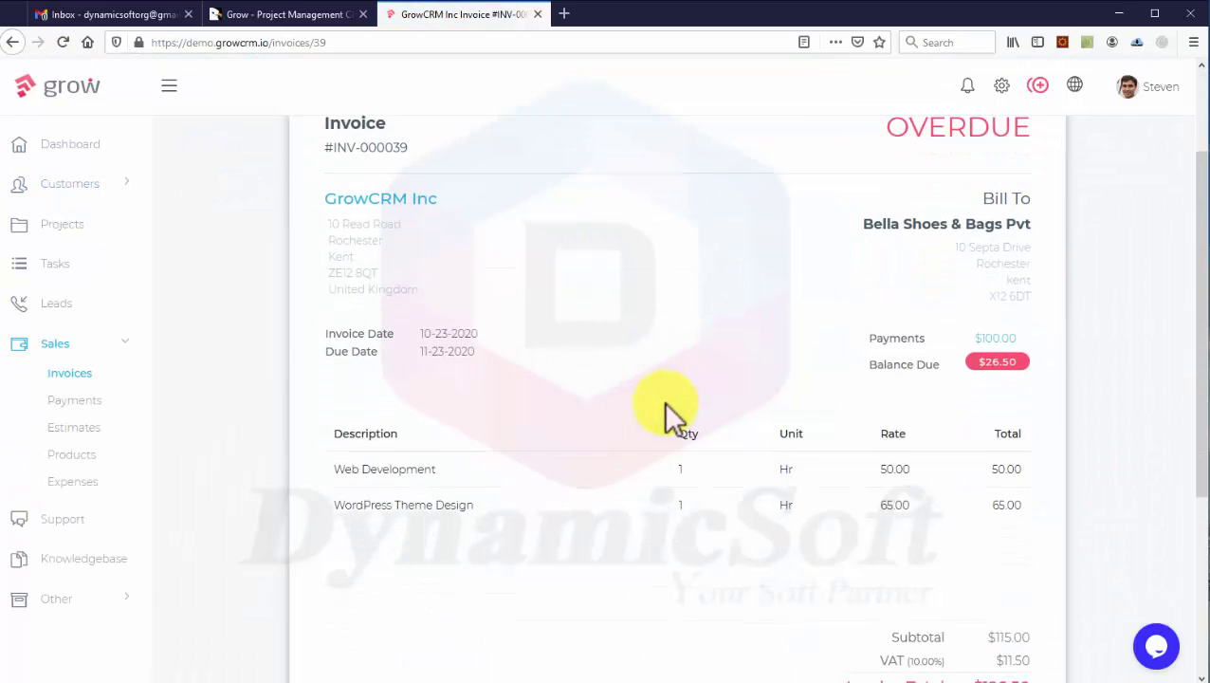
scroll(663, 401, down, 1)
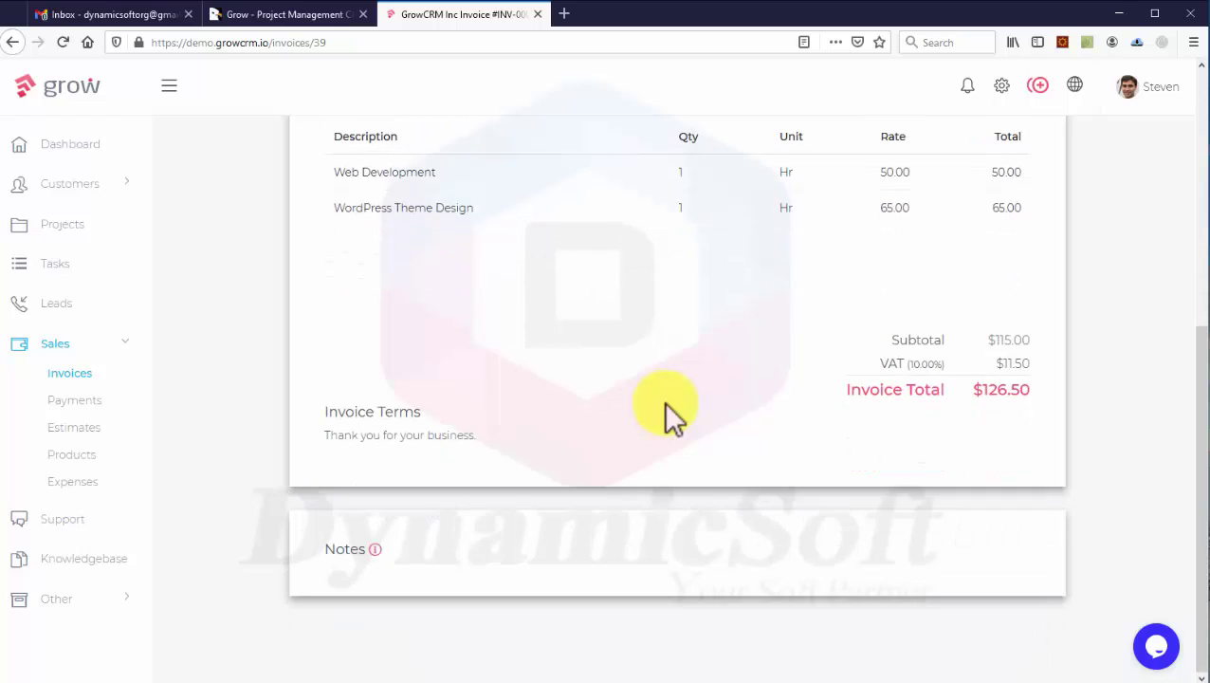
scroll(663, 401, up, 5)
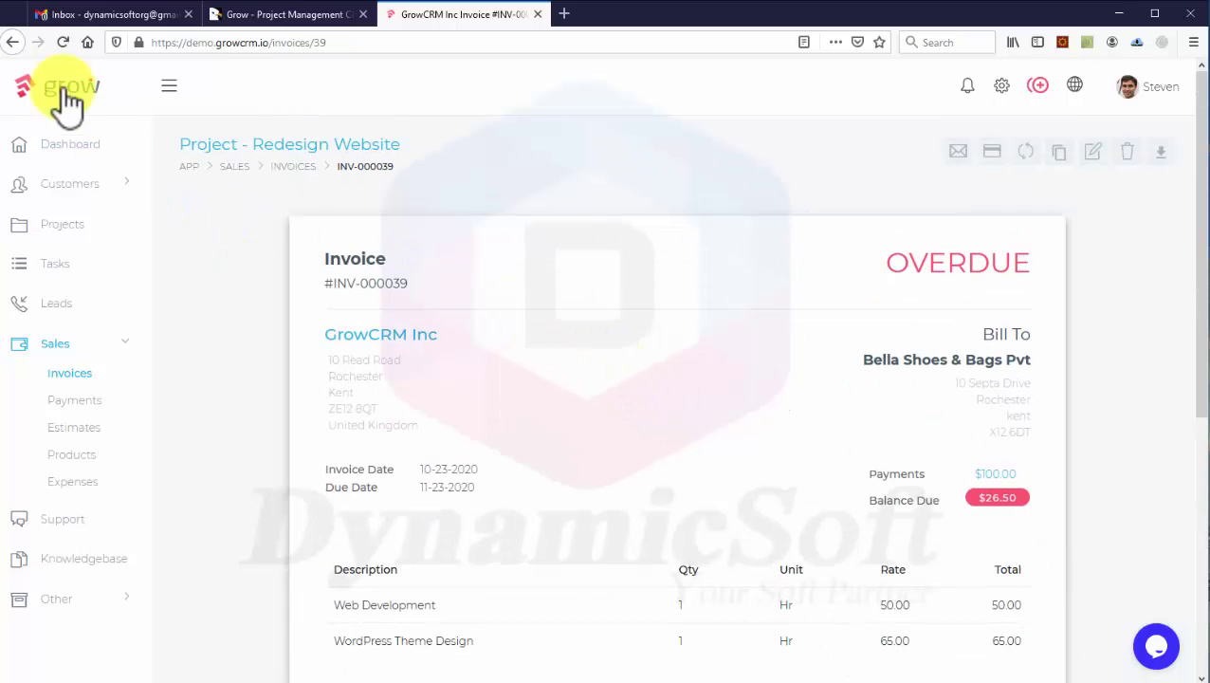
click(13, 42)
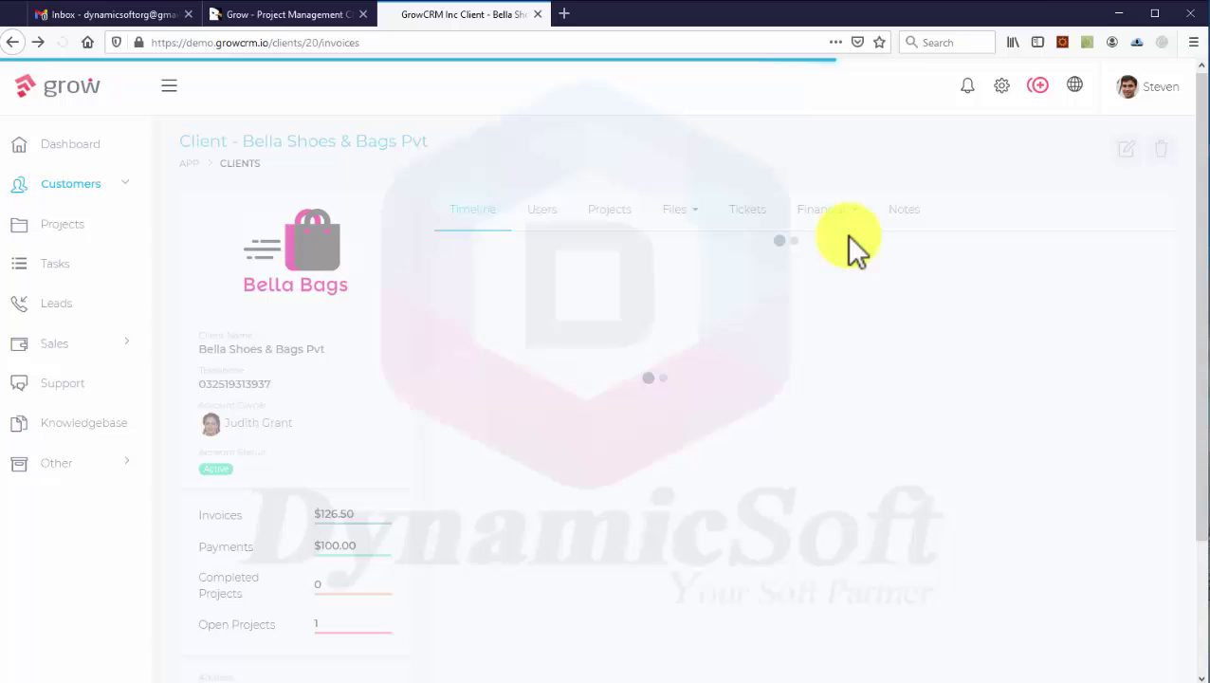
Step: View the client's payments, followed by the client's notes
click(846, 218)
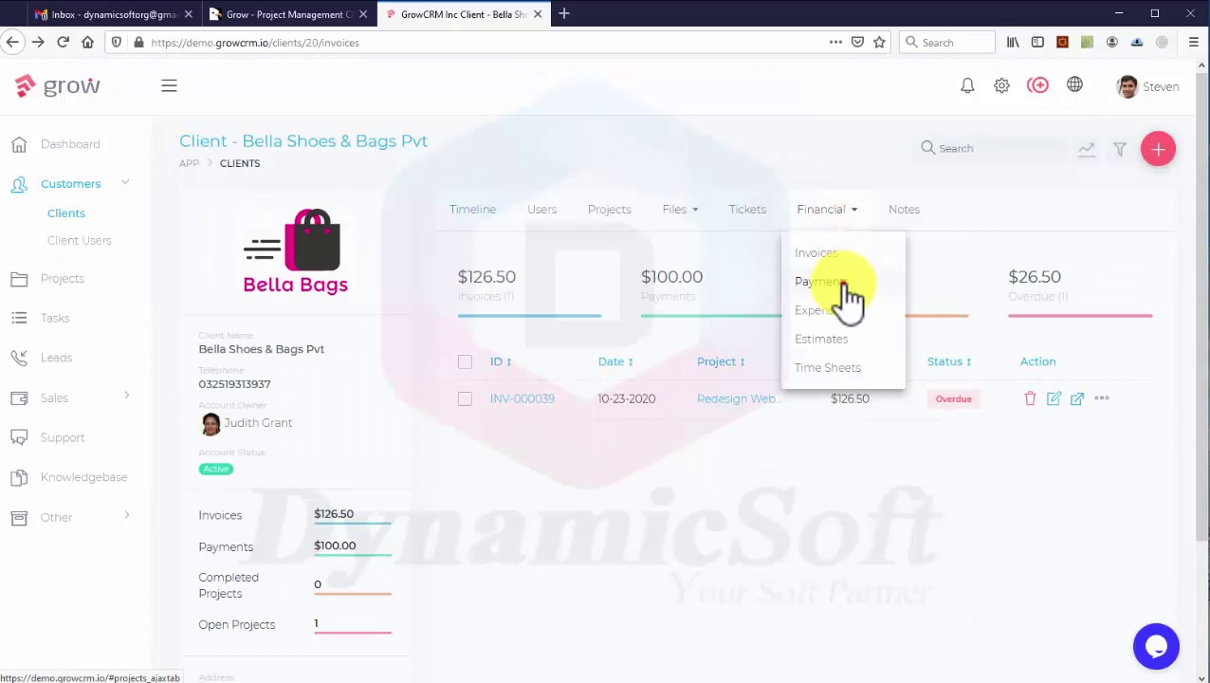
click(839, 281)
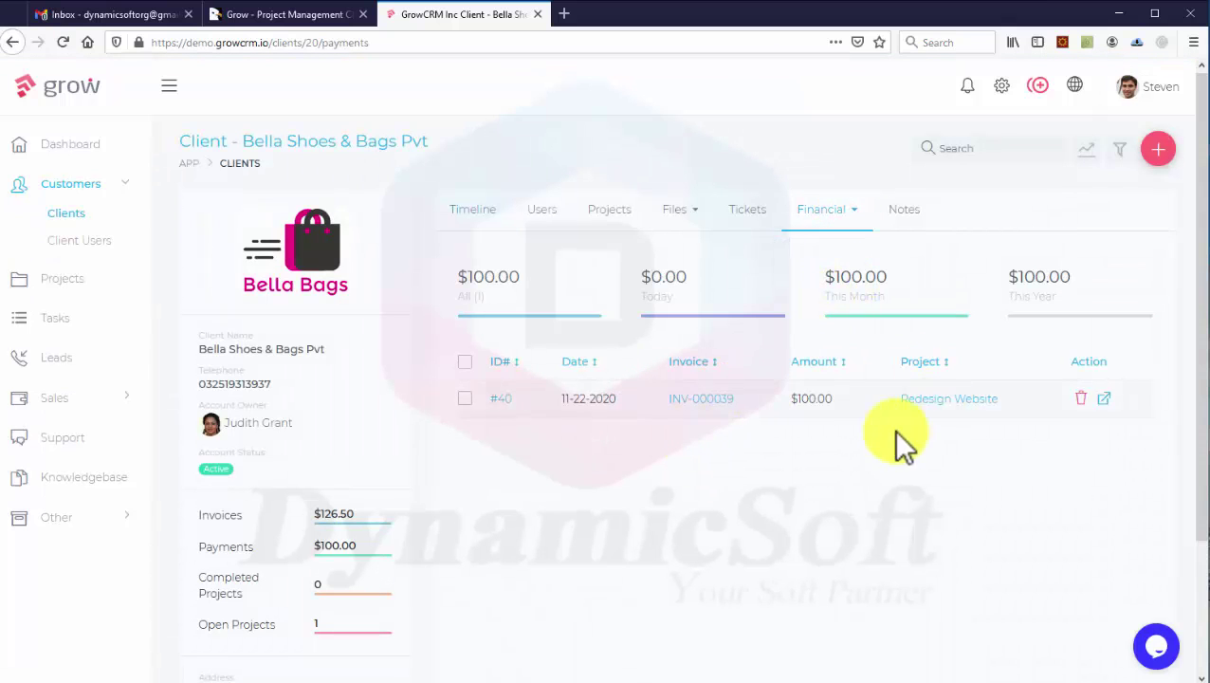
click(908, 212)
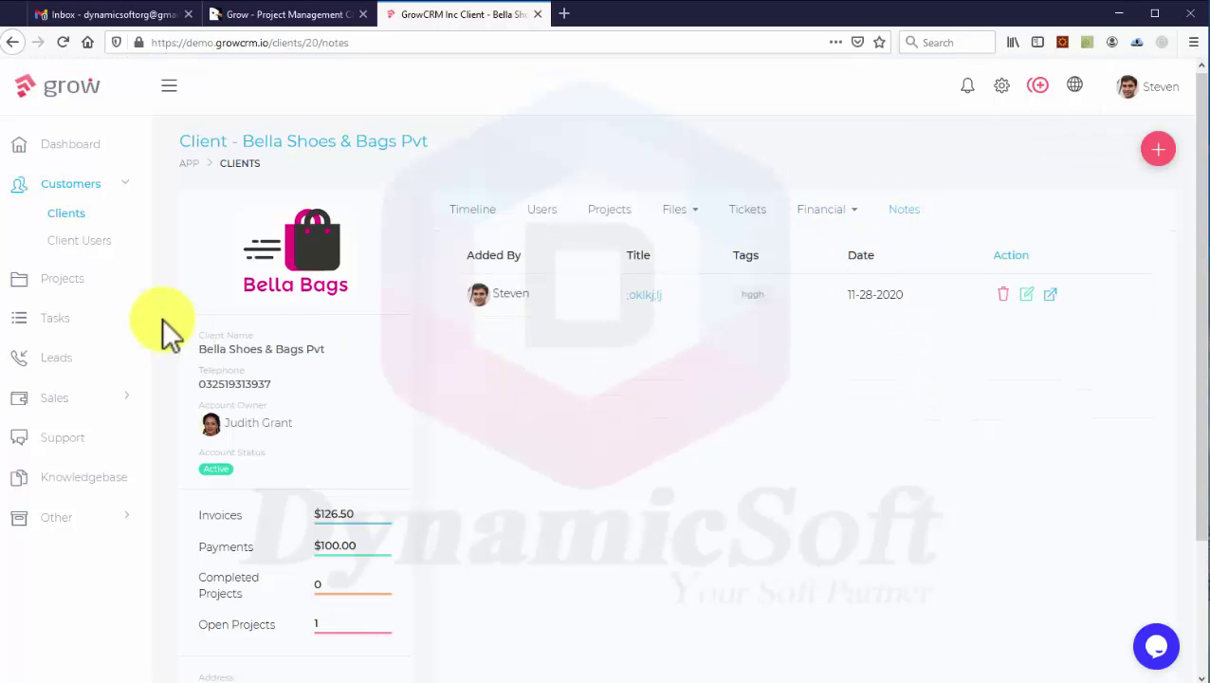
Step: View the list of all client users, check the first user's edit form, and show the account profile options
click(103, 245)
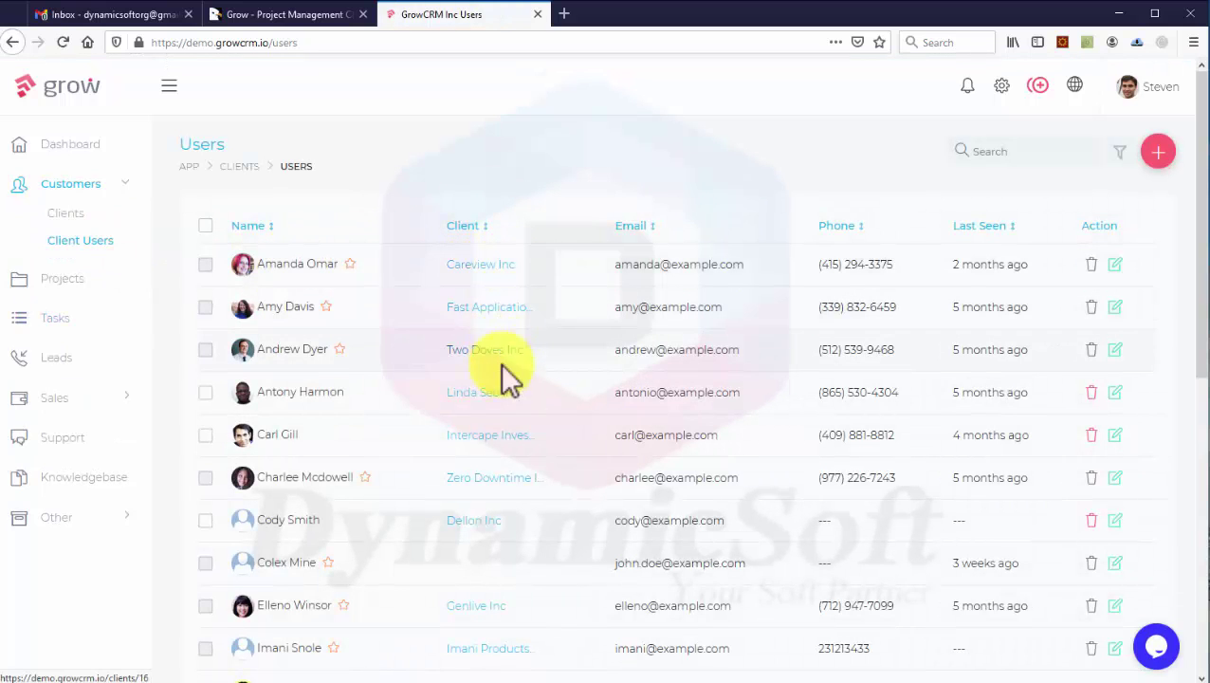
click(1113, 264)
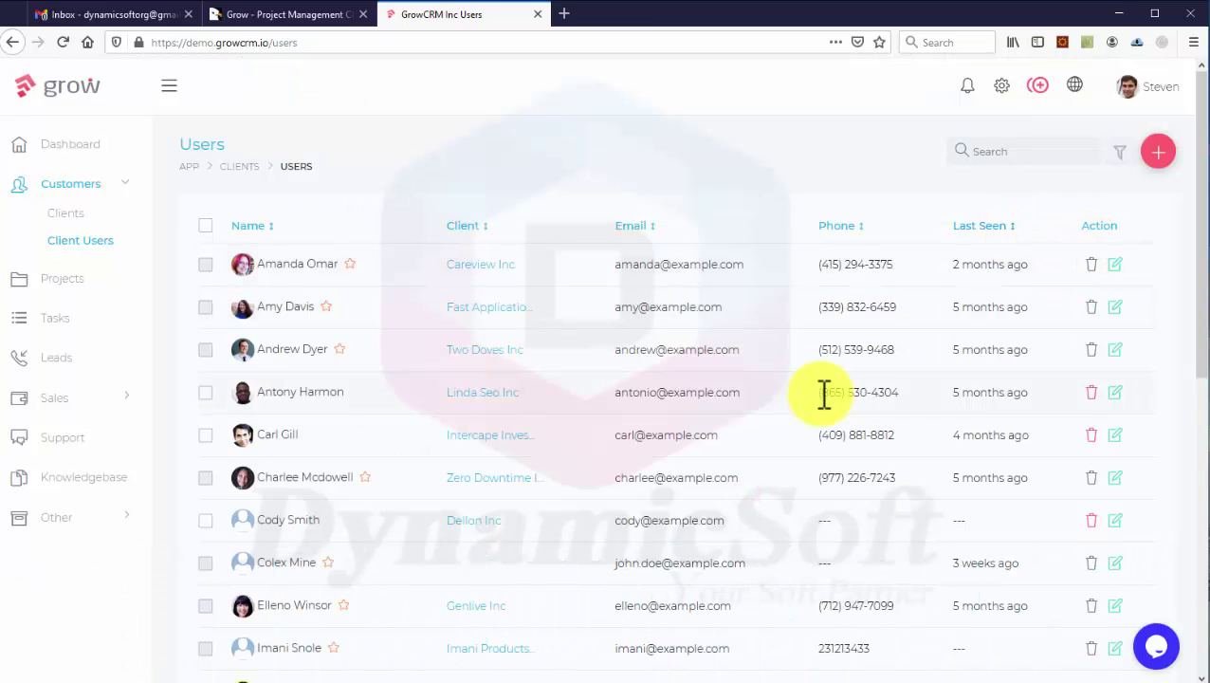
click(1121, 86)
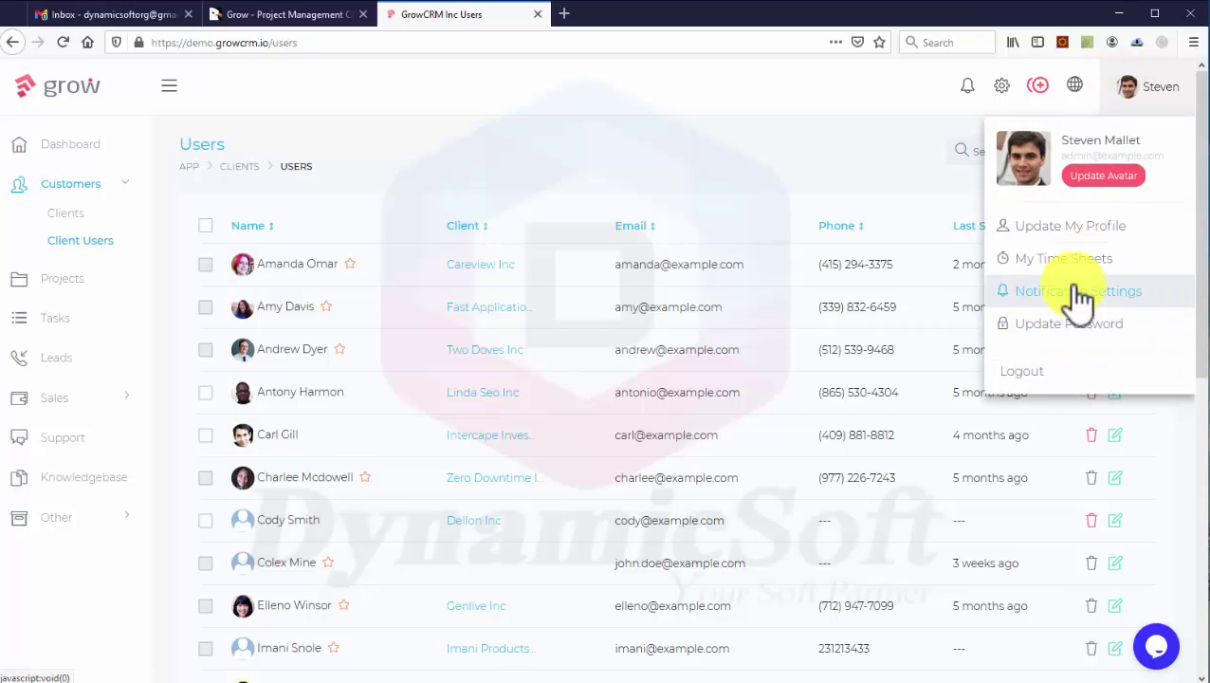
Step: Show the full projects list and look through its progress, team and status columns
click(65, 284)
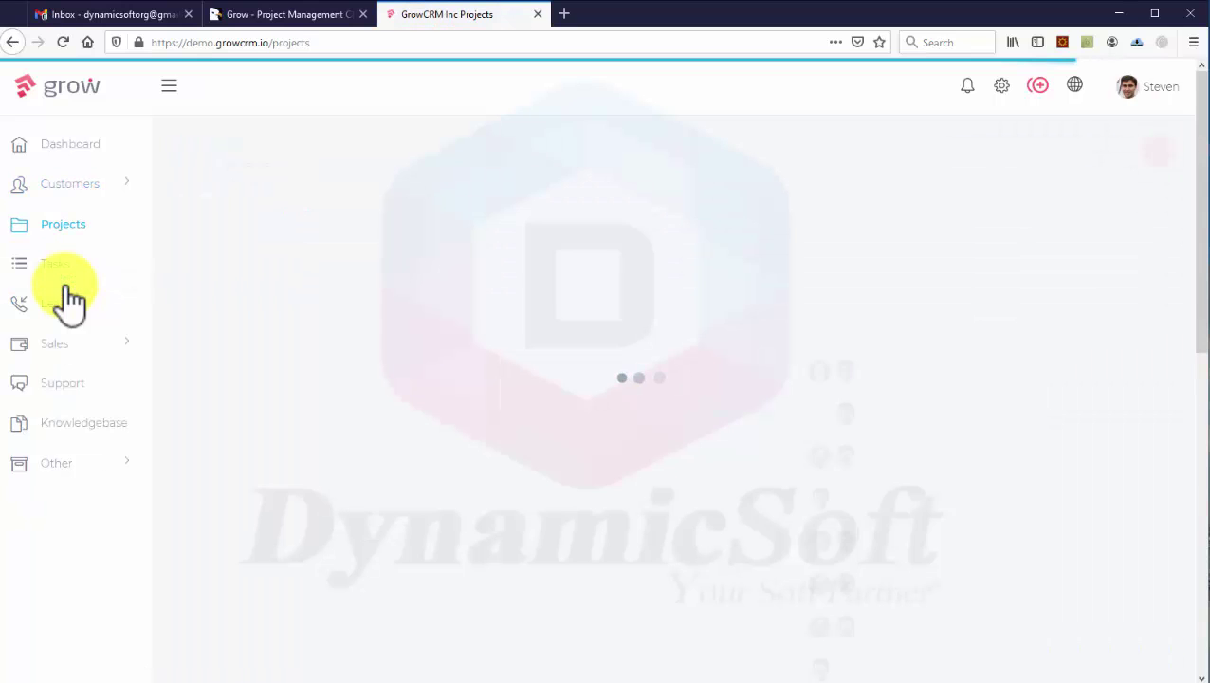
scroll(908, 417, down, 6)
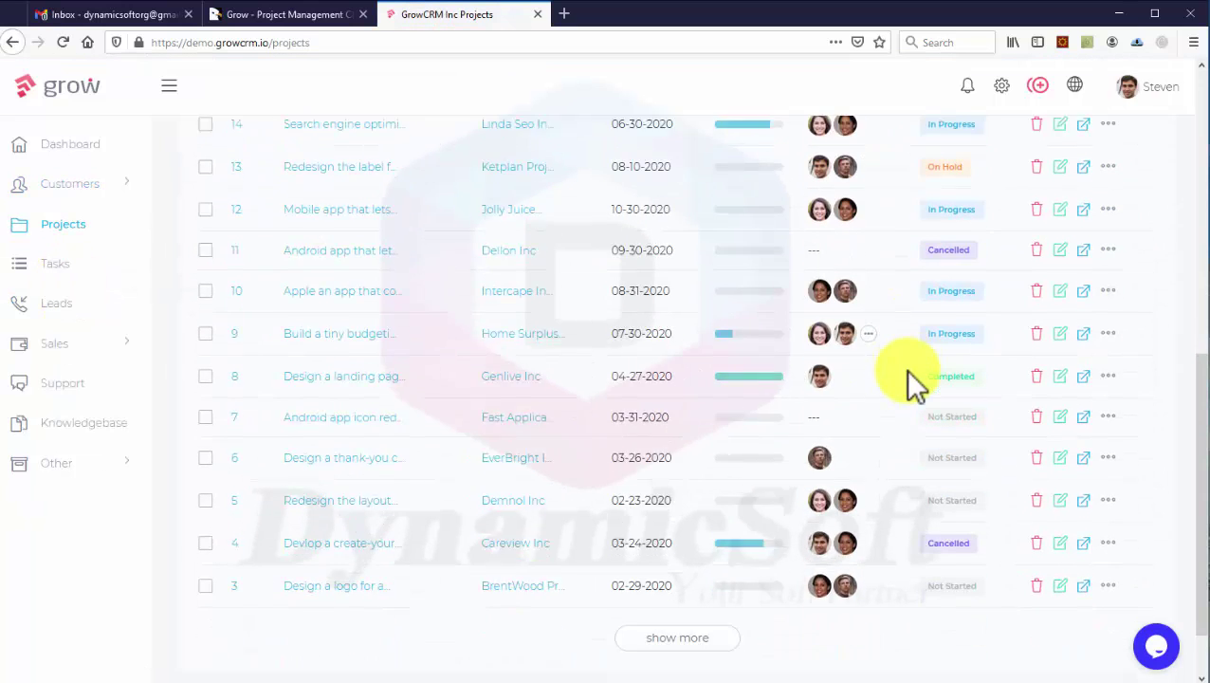
scroll(911, 384, up, 4)
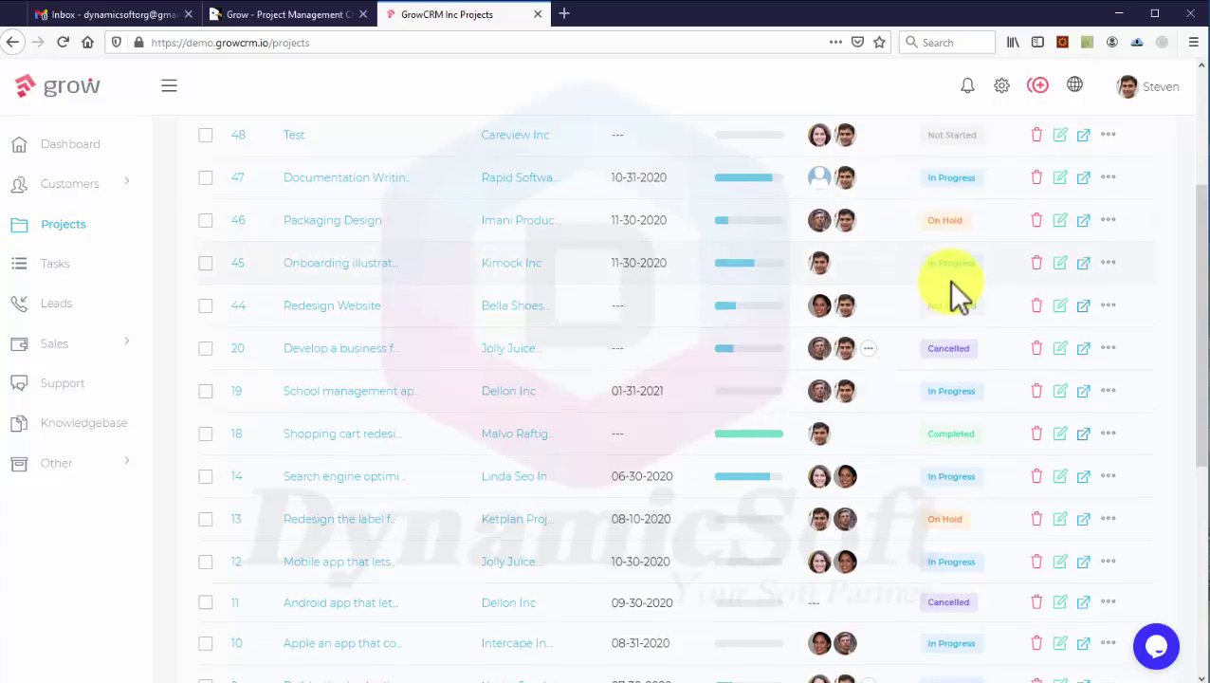
scroll(949, 280, up, 3)
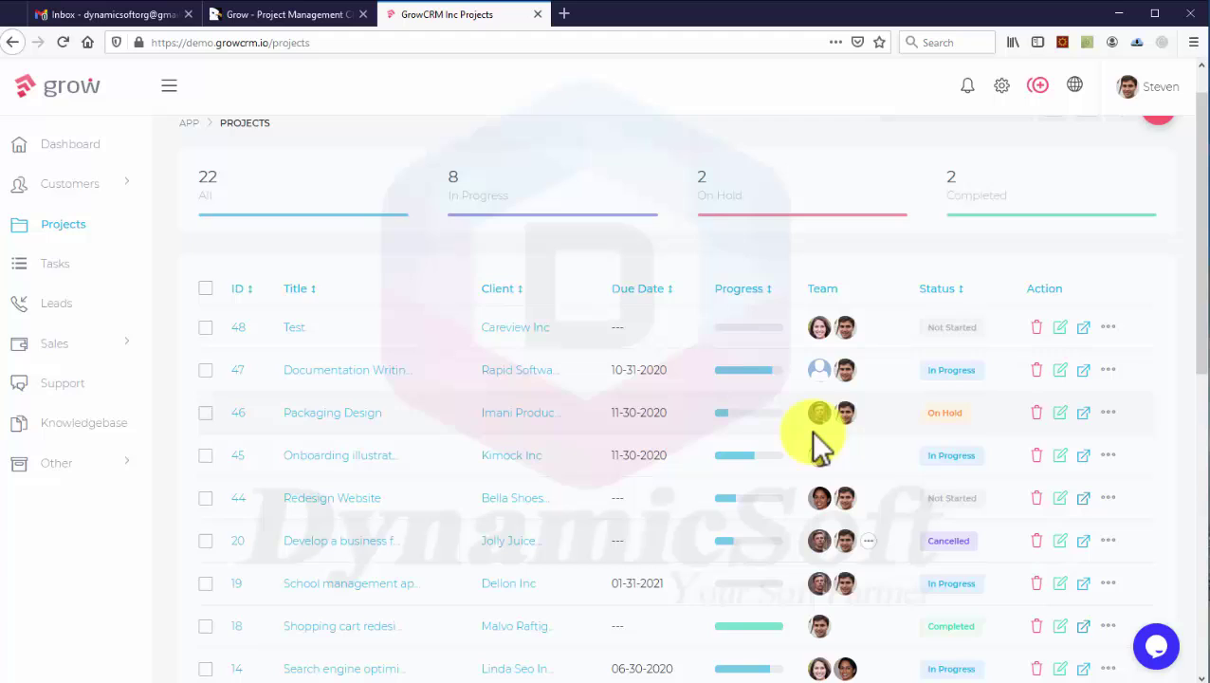
scroll(812, 429, down, 2)
scroll(813, 427, up, 1)
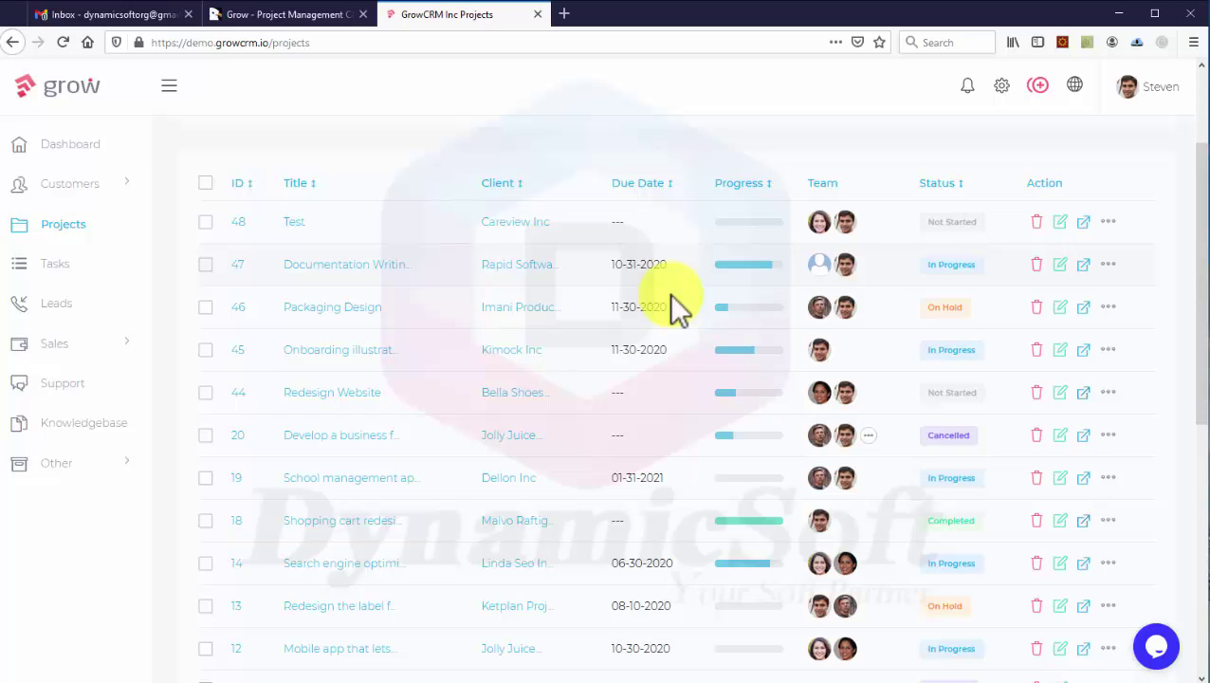
Step: Open the Documentation Writing project and view its details, tasks and milestones
click(327, 269)
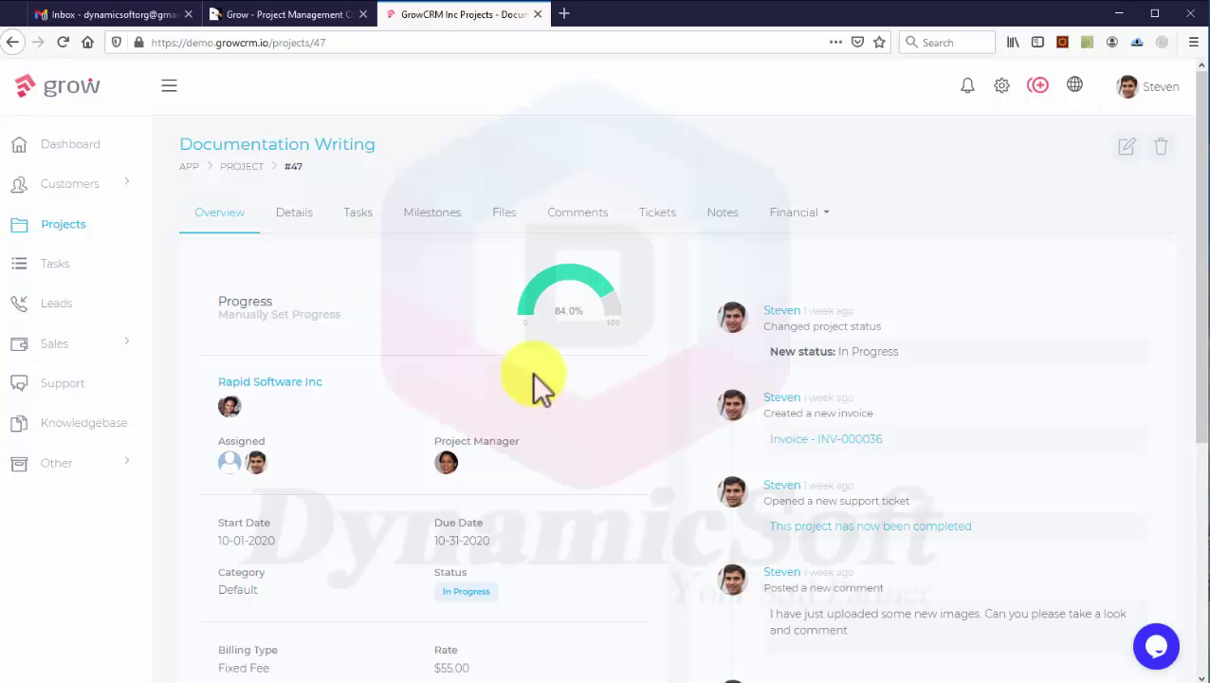
click(289, 211)
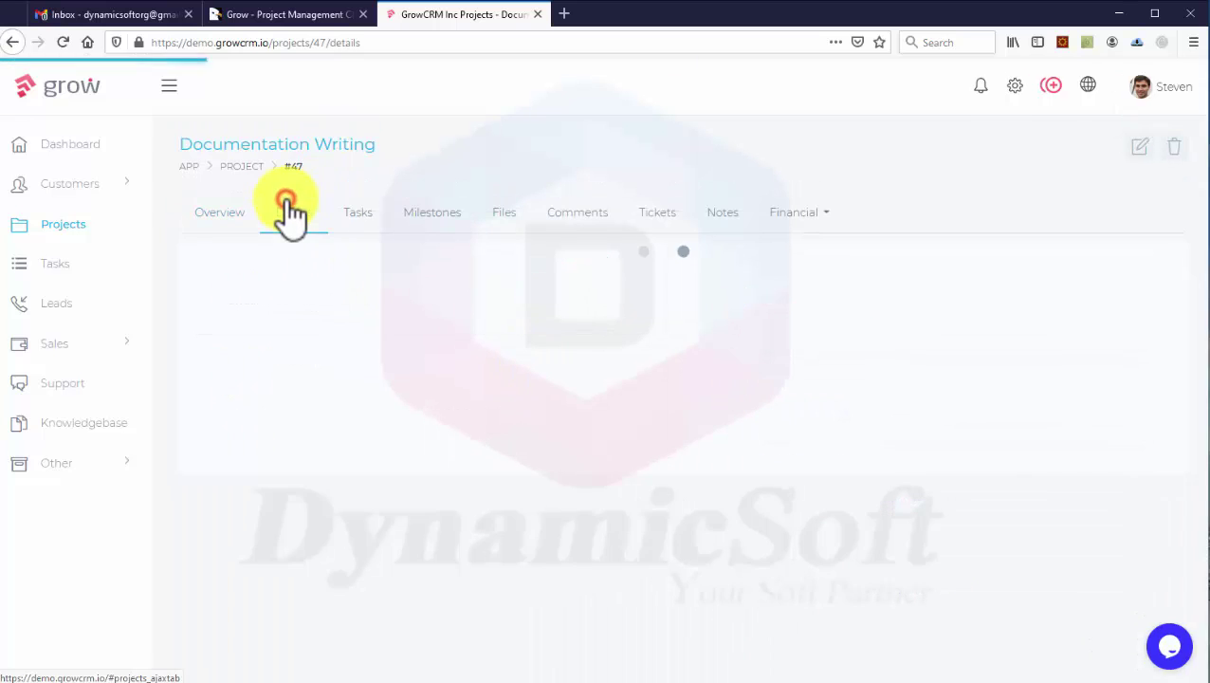
click(375, 212)
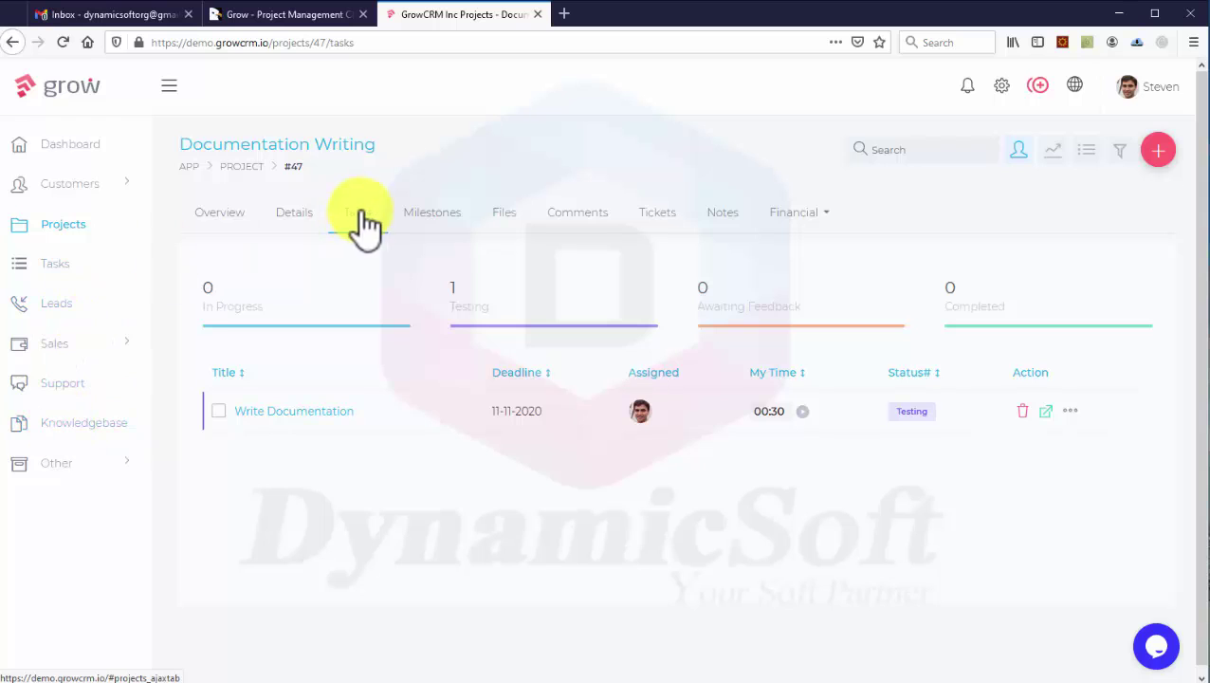
click(465, 217)
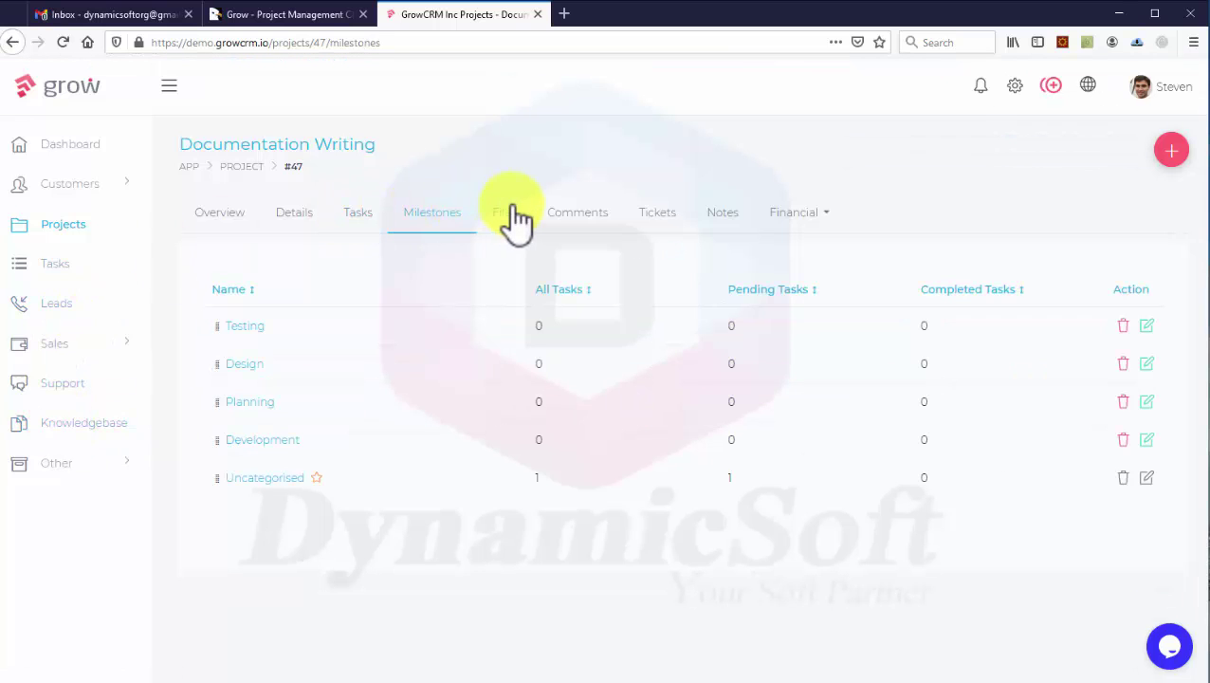
Step: View the Documentation Writing project's files and comments, and switch to its tickets
click(512, 213)
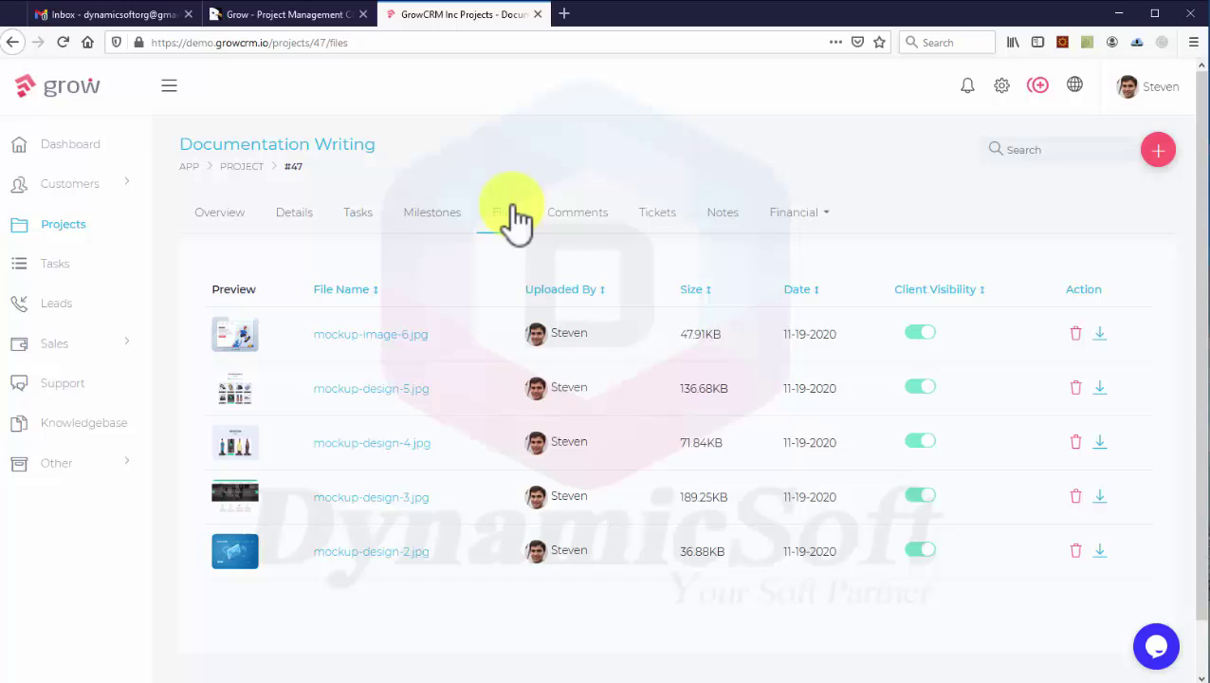
click(577, 212)
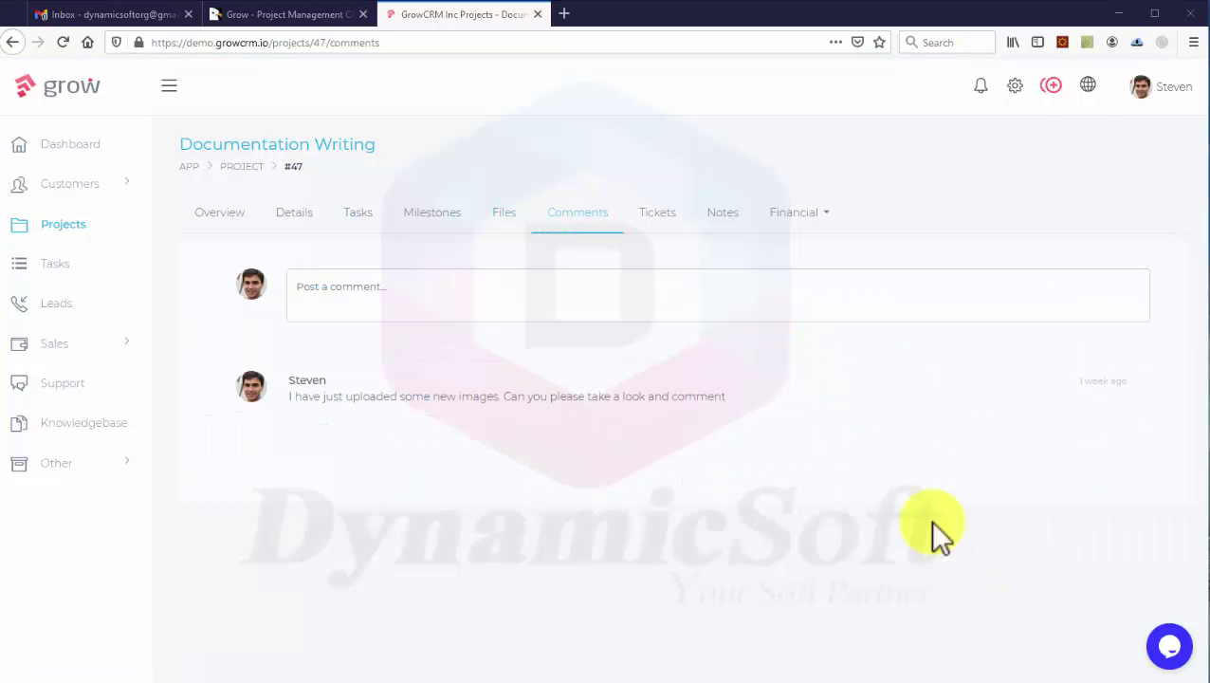
click(657, 223)
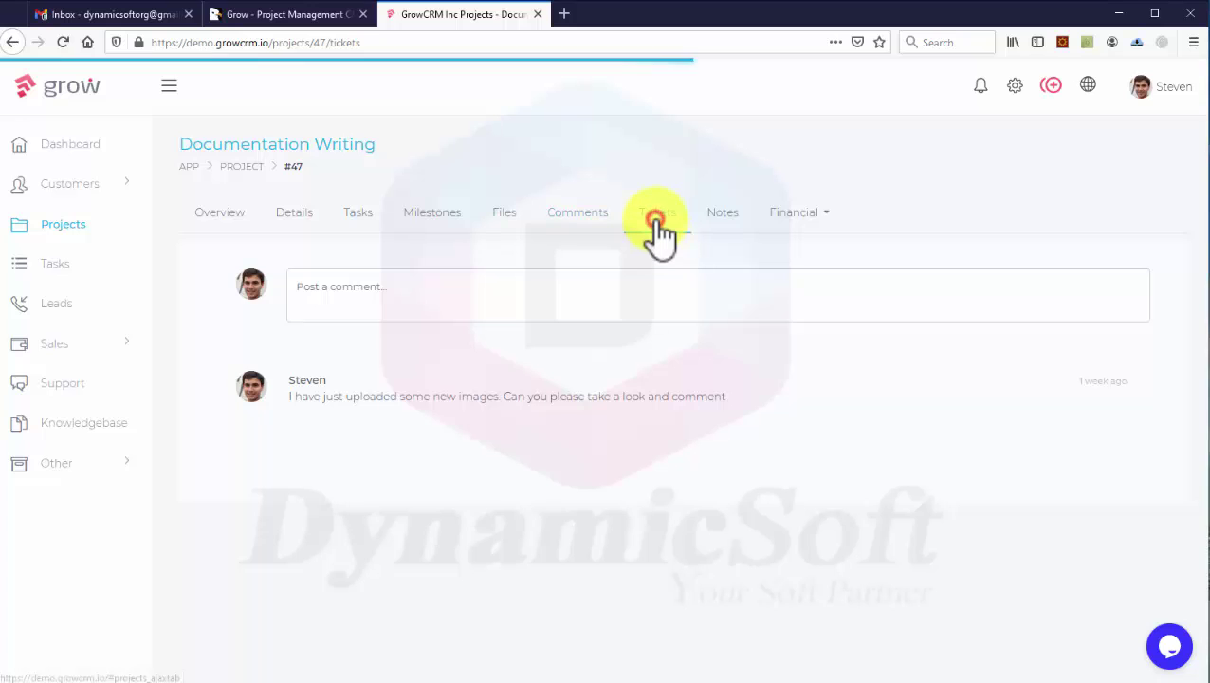
Step: Return to the project's files, show the form for adding a file, and close it without uploading
click(513, 224)
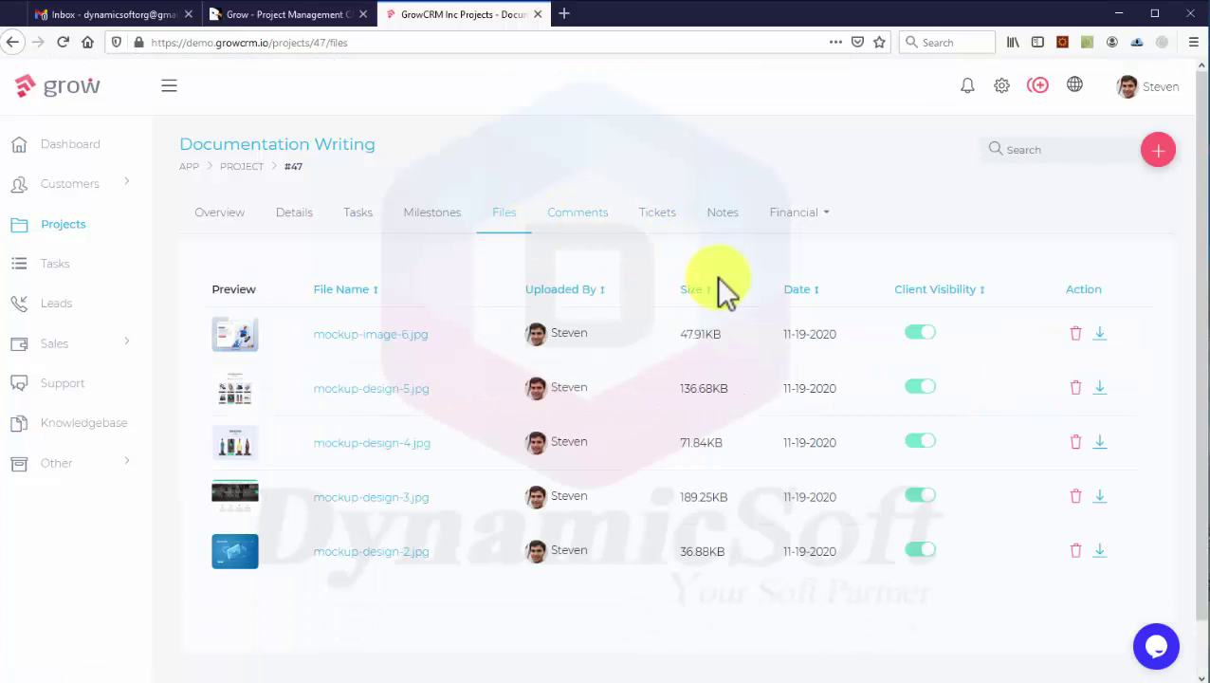
click(1158, 150)
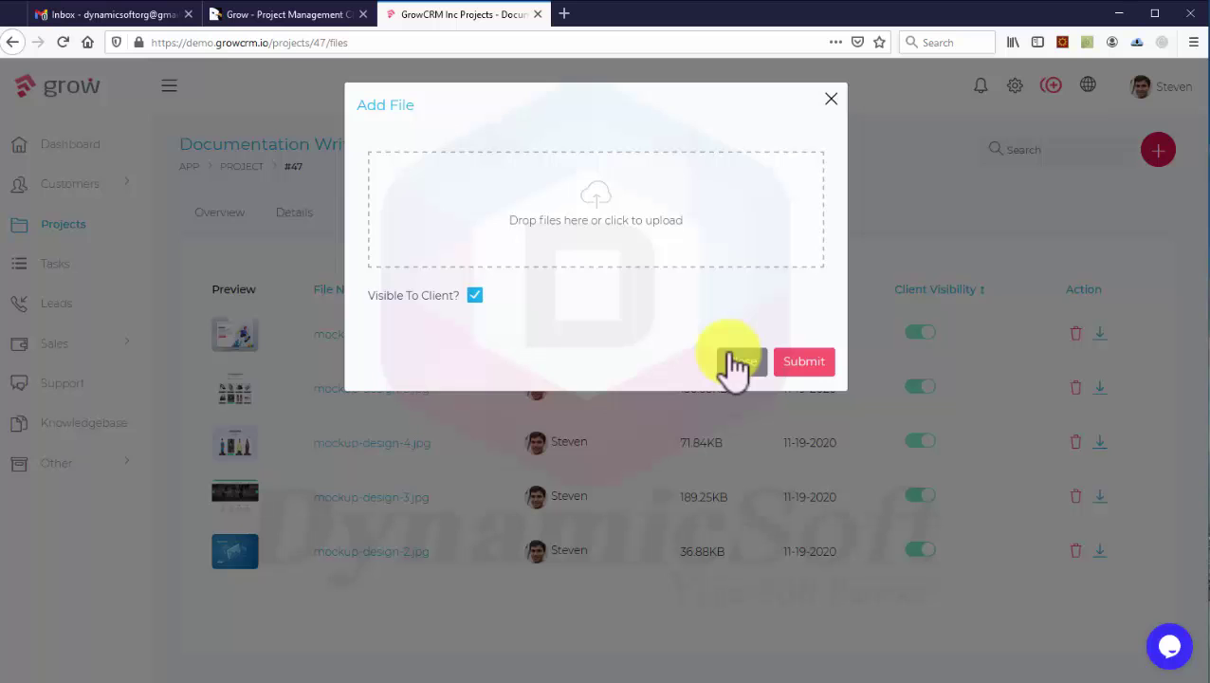
click(741, 361)
Step: View the project's tickets, show the form for composing a new ticket, and return to the project
click(654, 222)
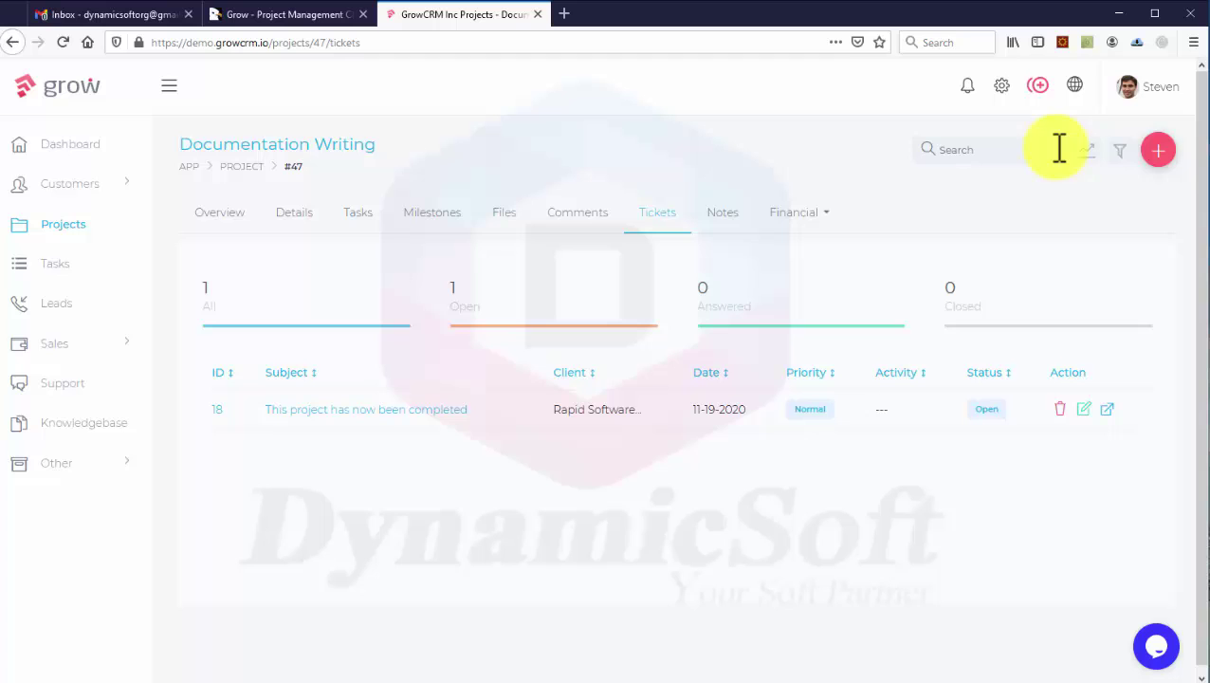
click(1161, 151)
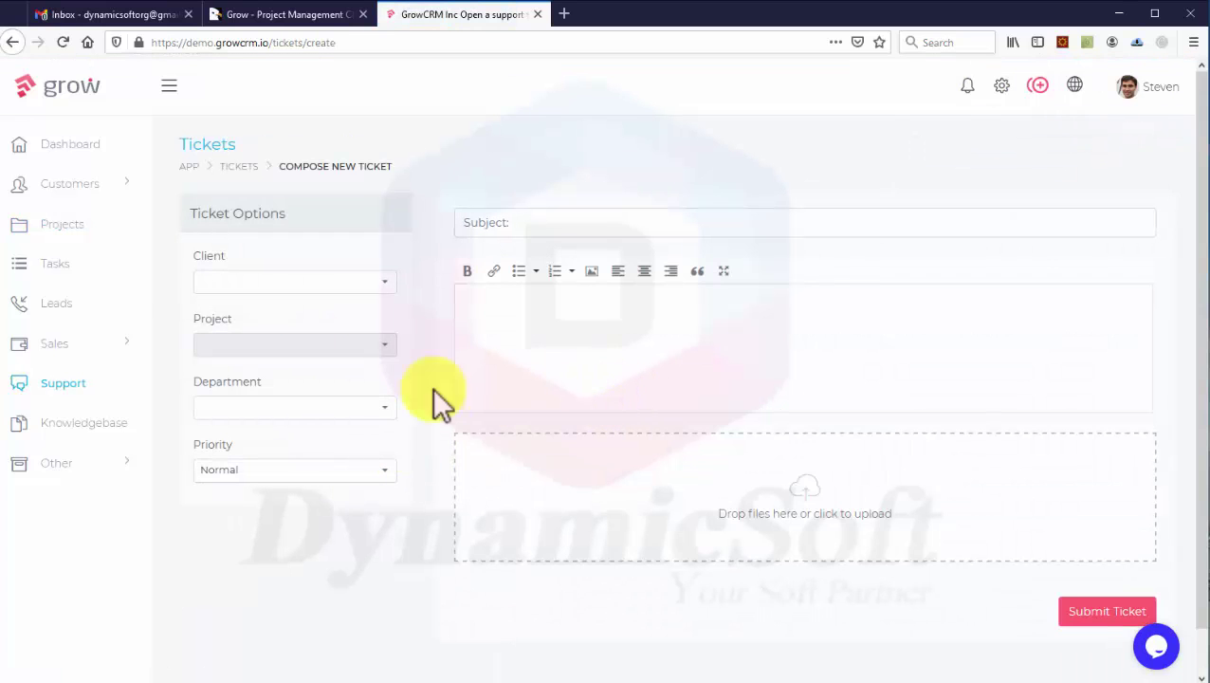
click(12, 42)
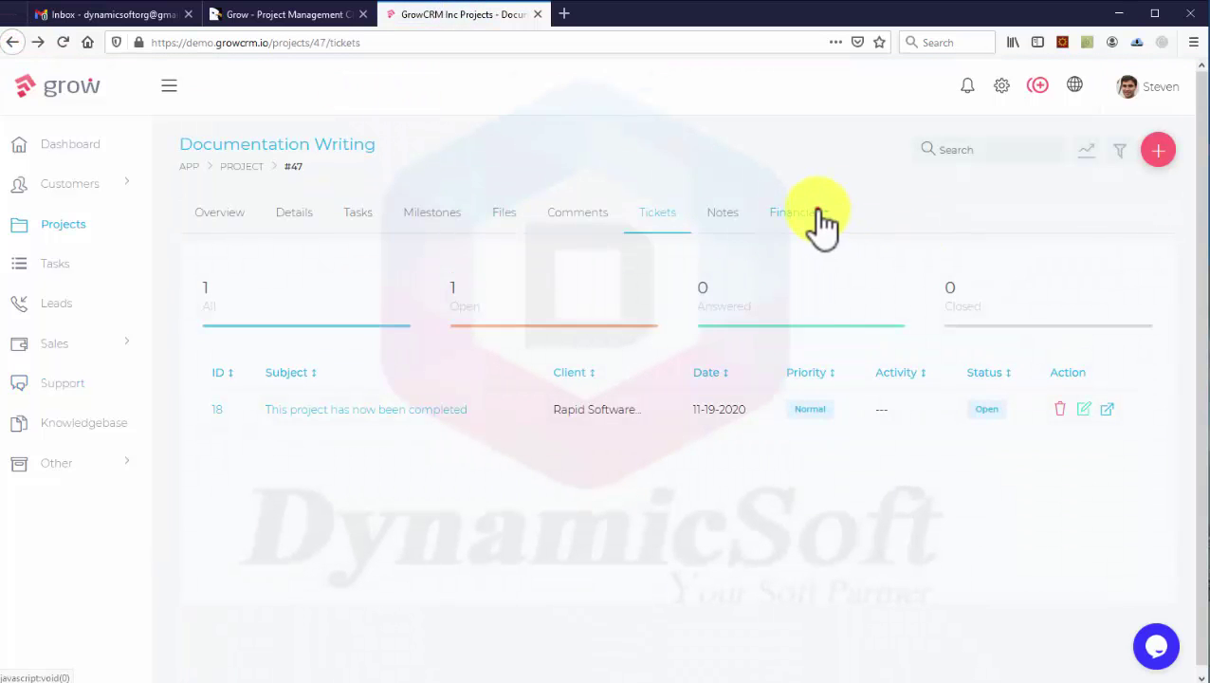
Step: List the Documentation Writing project's invoices, open its invoice, and review it from the header down to the terms
click(814, 215)
click(801, 251)
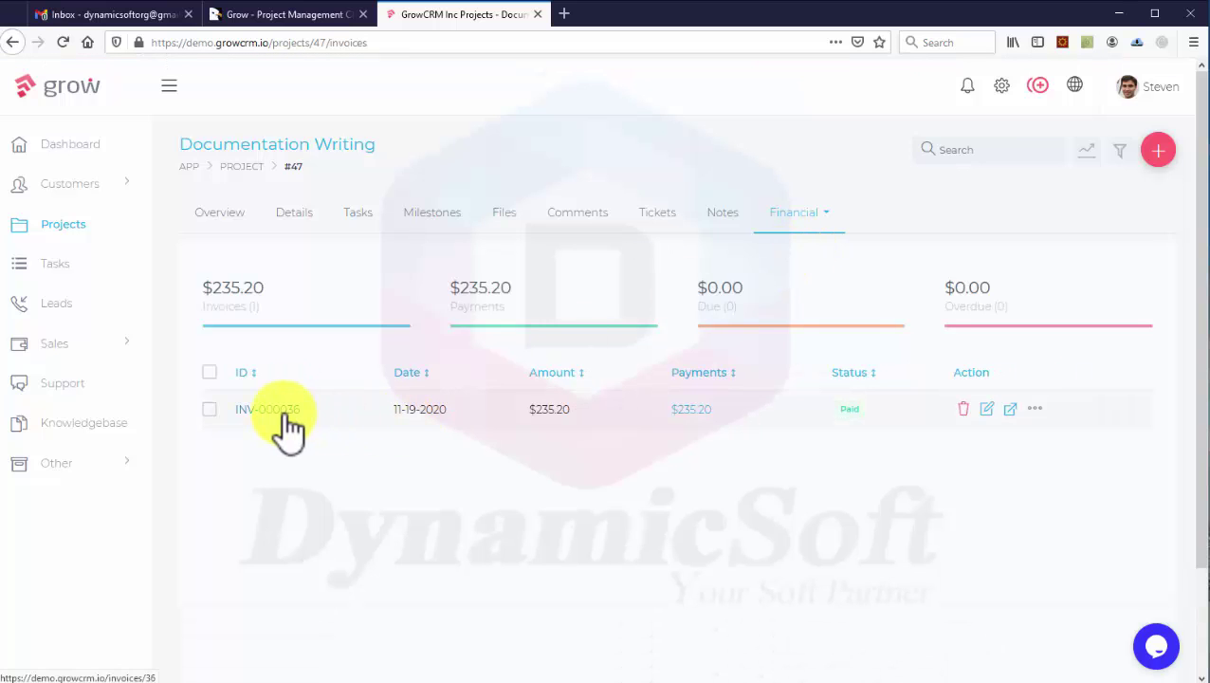
click(283, 413)
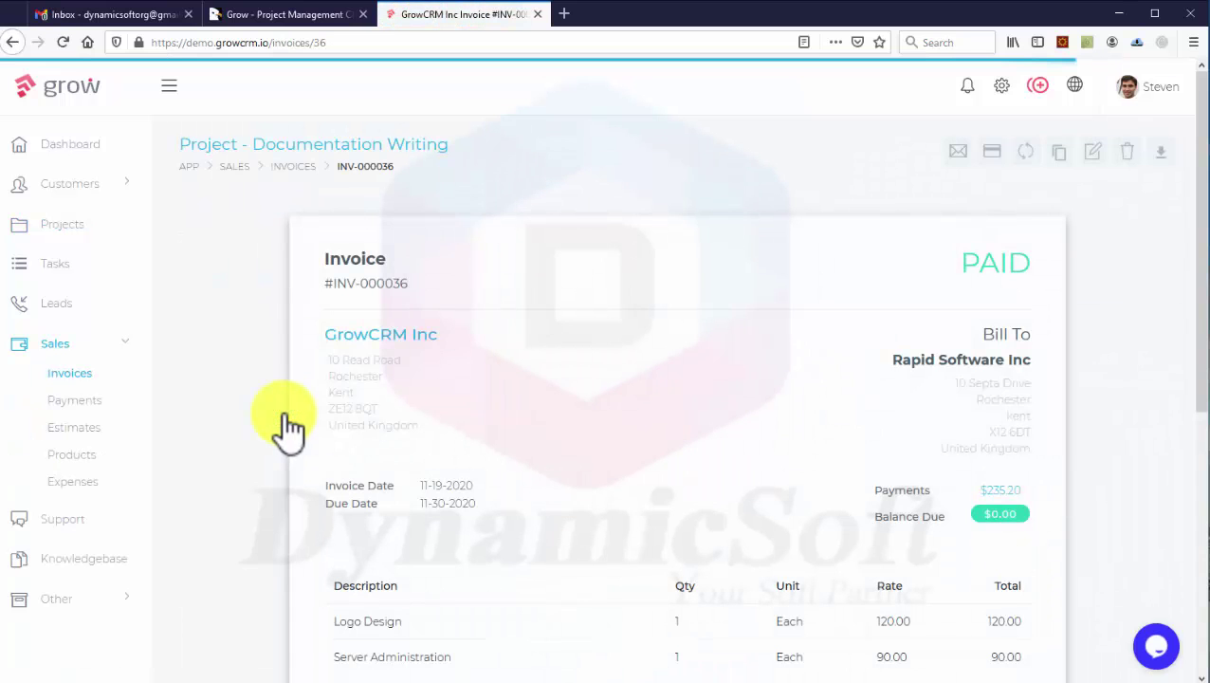
scroll(559, 421, down, 6)
scroll(558, 403, up, 4)
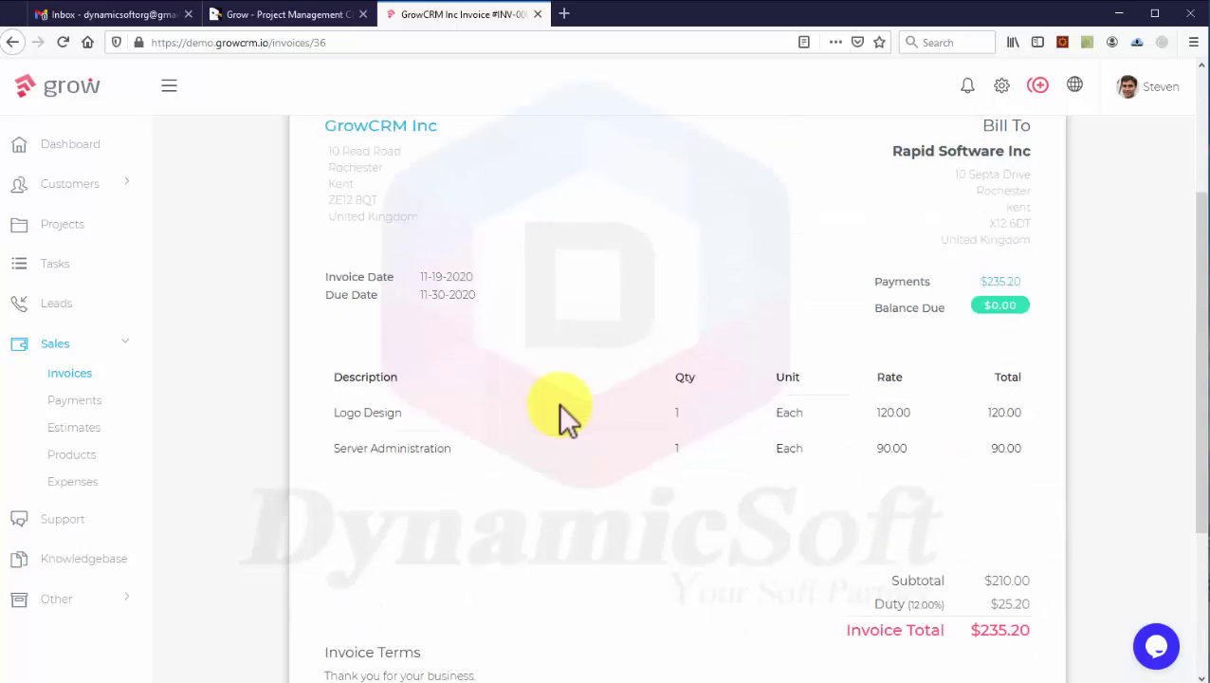
scroll(558, 403, up, 1)
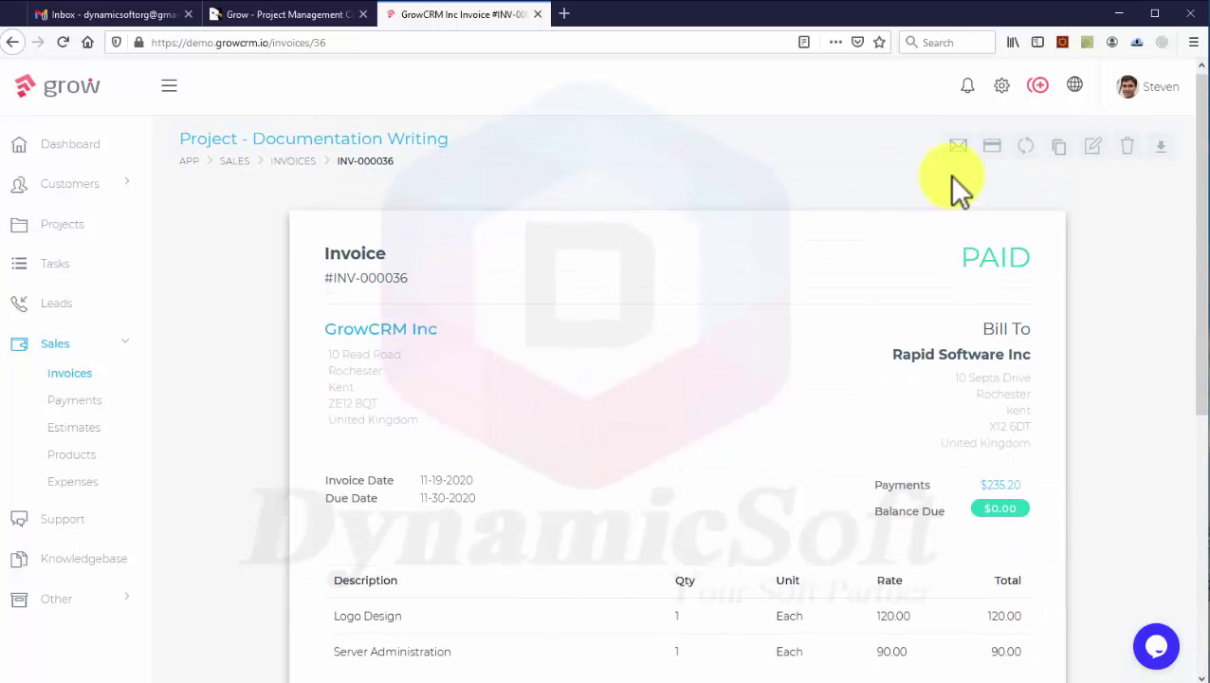
Step: Show the invoice's new payment form with its available payment methods, and close it without submitting
click(993, 144)
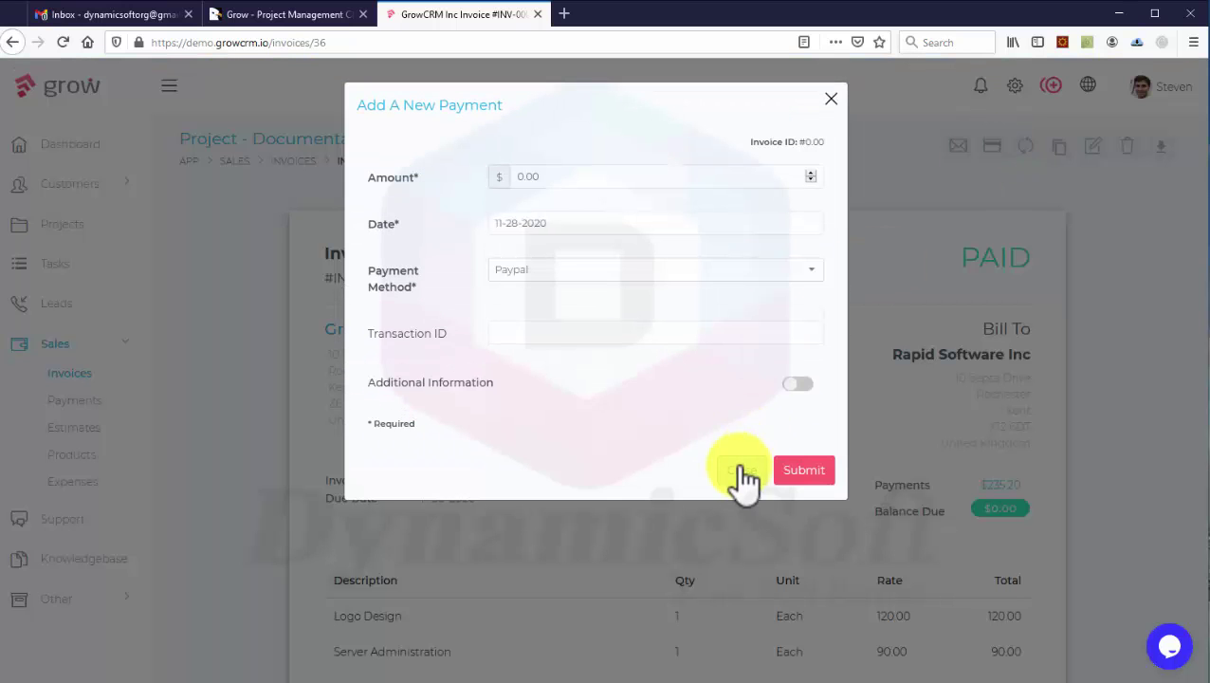
click(631, 275)
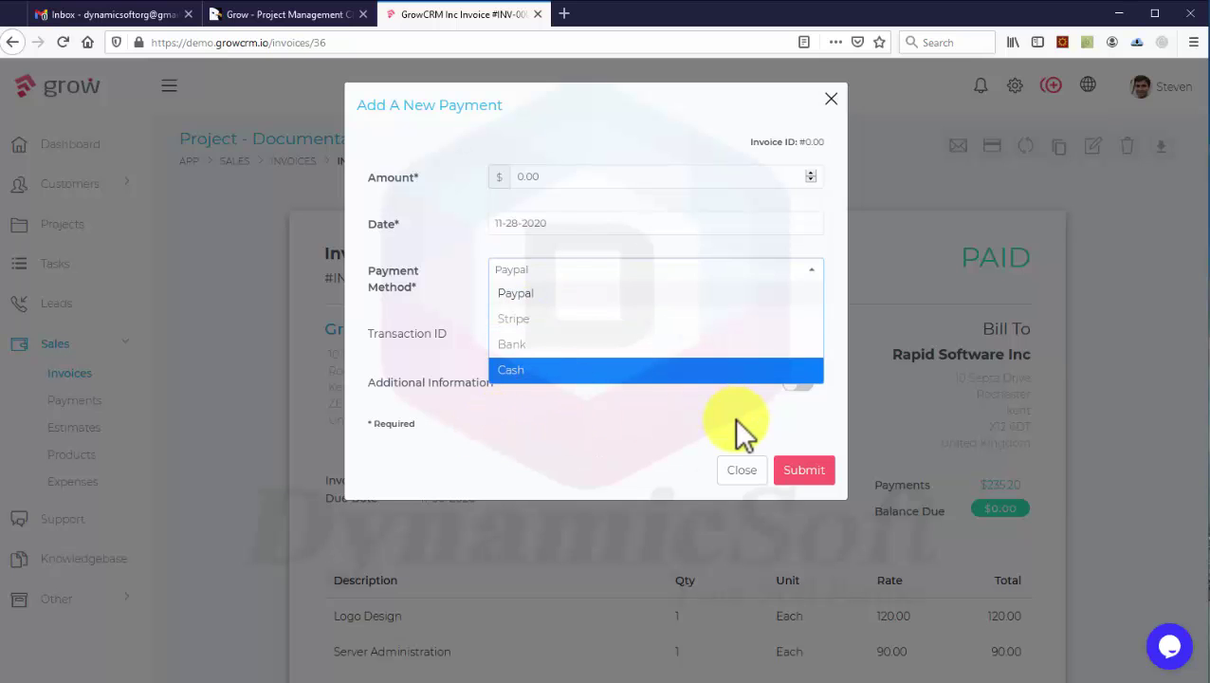
click(745, 472)
click(745, 471)
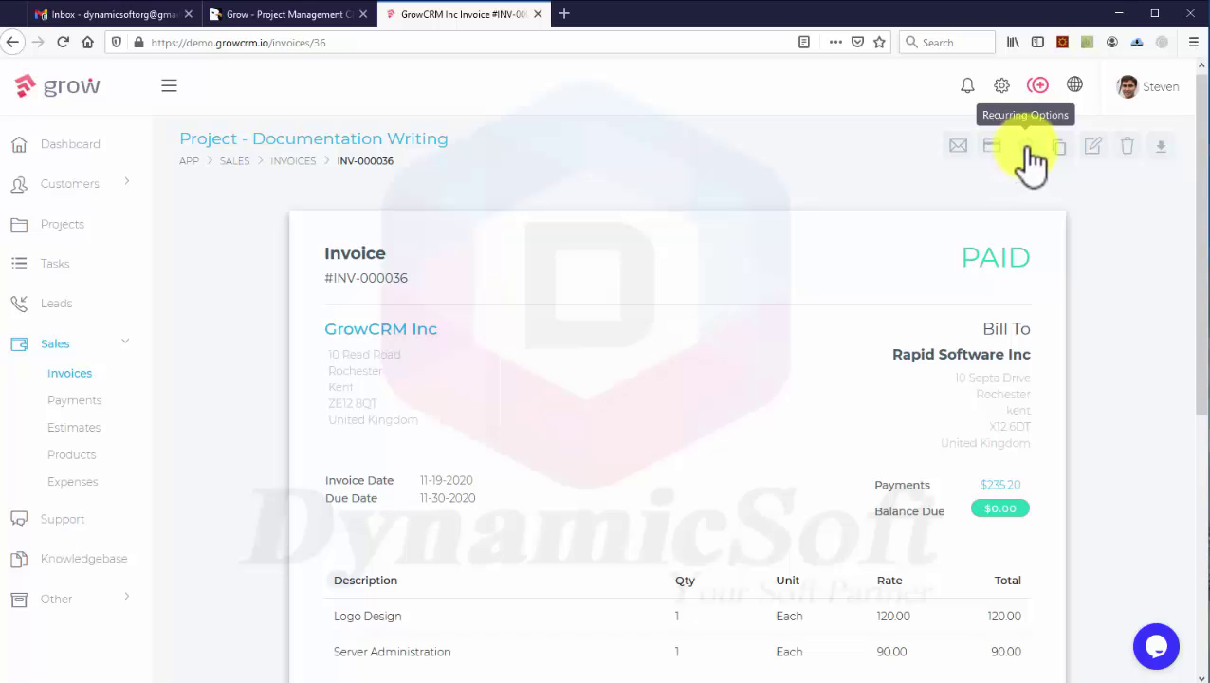
Step: Open the Documentation Writing invoice for editing and examine its dates, line items, totals and terms
click(1091, 144)
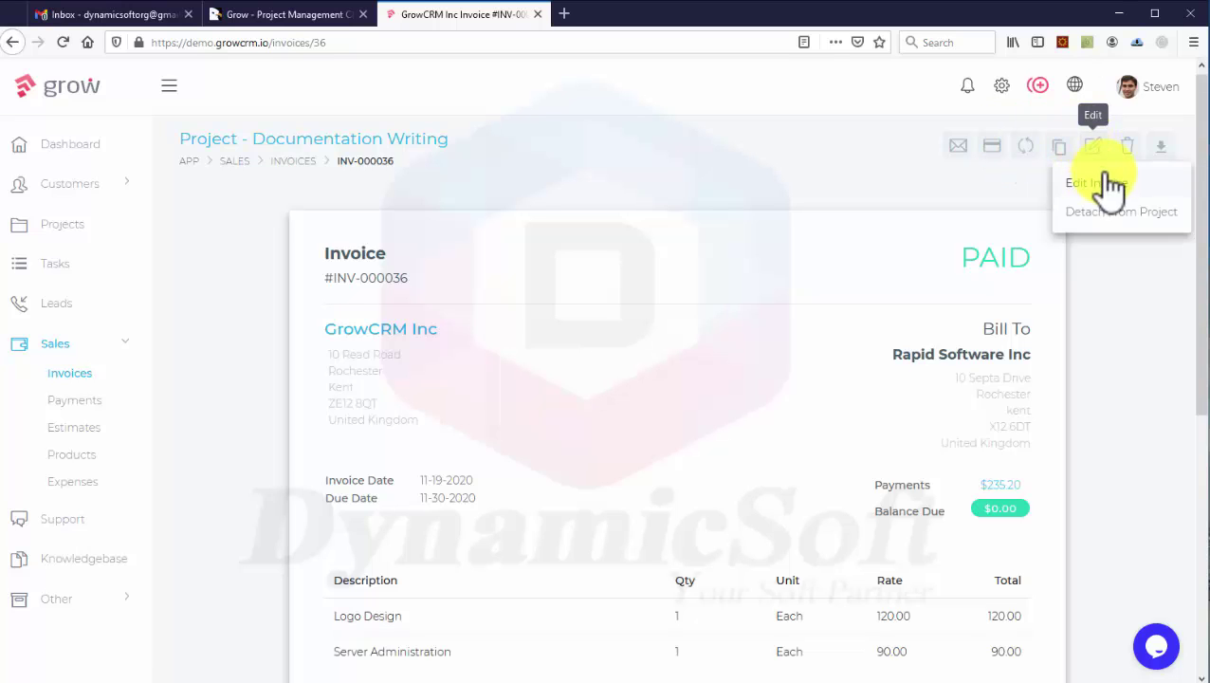
click(1103, 179)
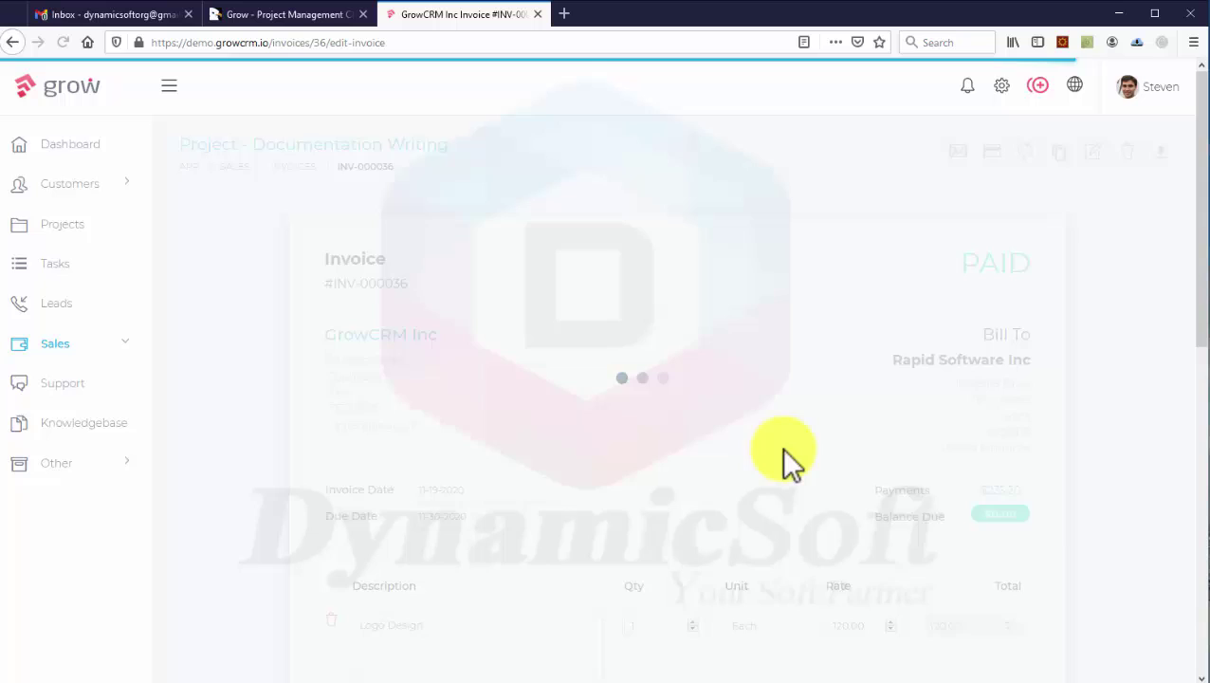
scroll(780, 447, down, 3)
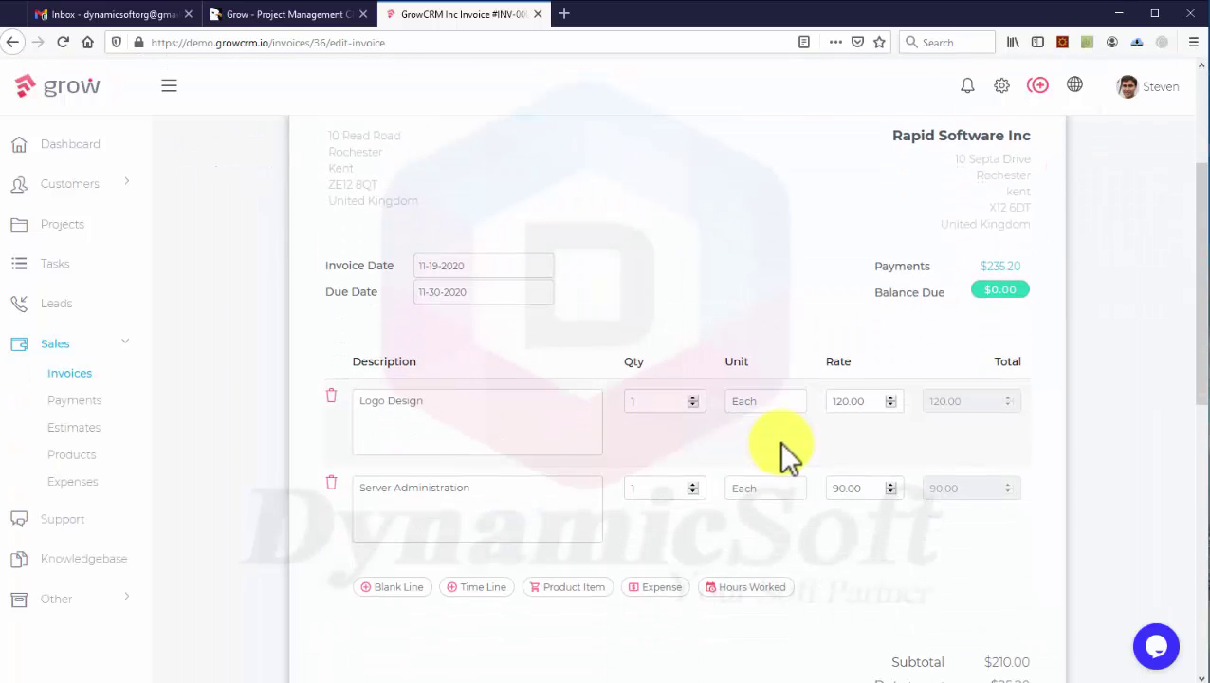
scroll(777, 441, down, 3)
scroll(784, 442, down, 2)
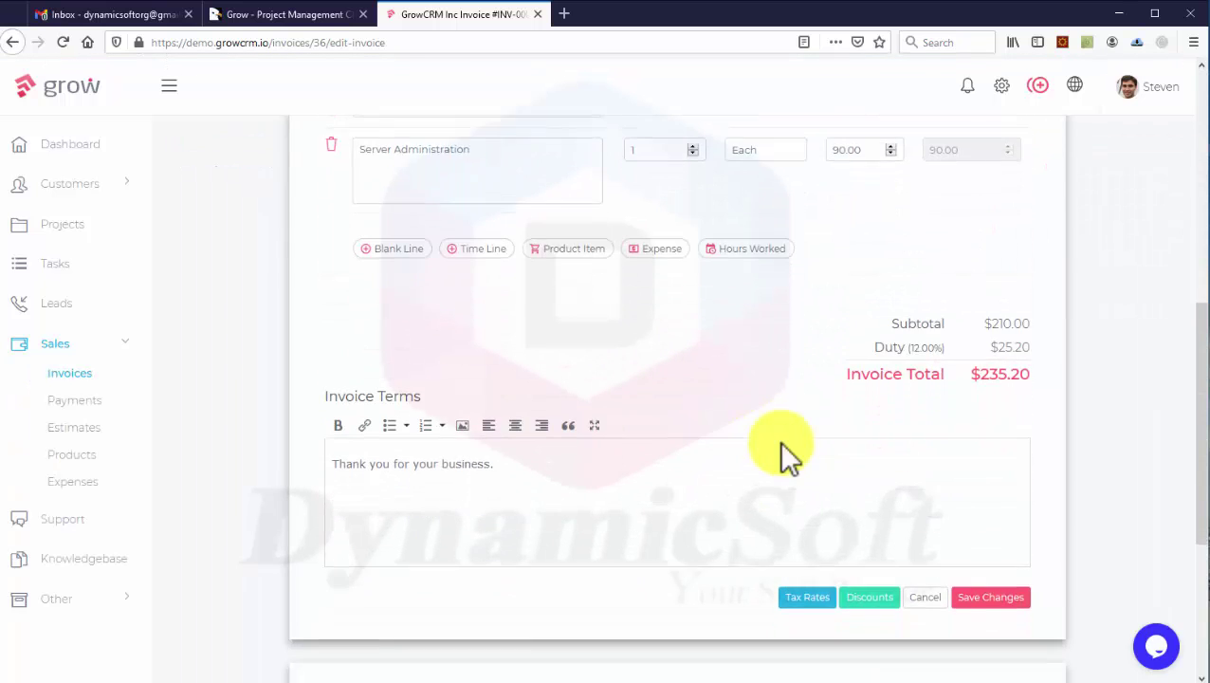
scroll(784, 443, up, 3)
scroll(784, 443, up, 5)
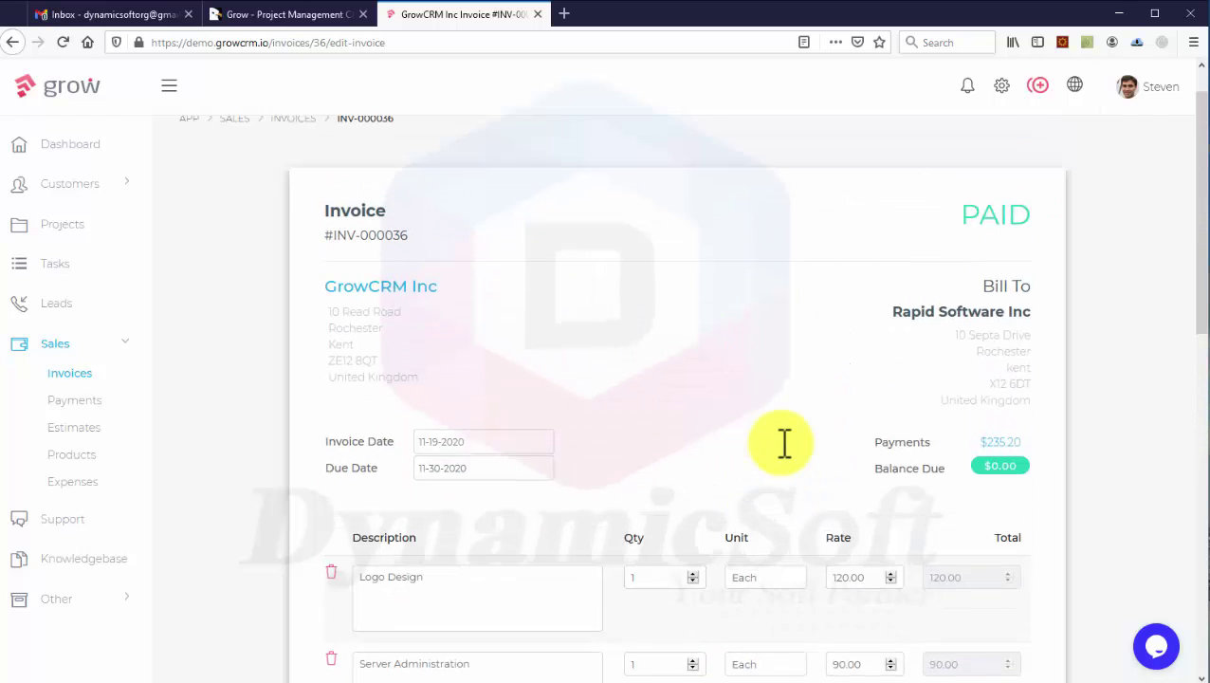
Step: Open the Test project from the projects list and return to the list
click(70, 228)
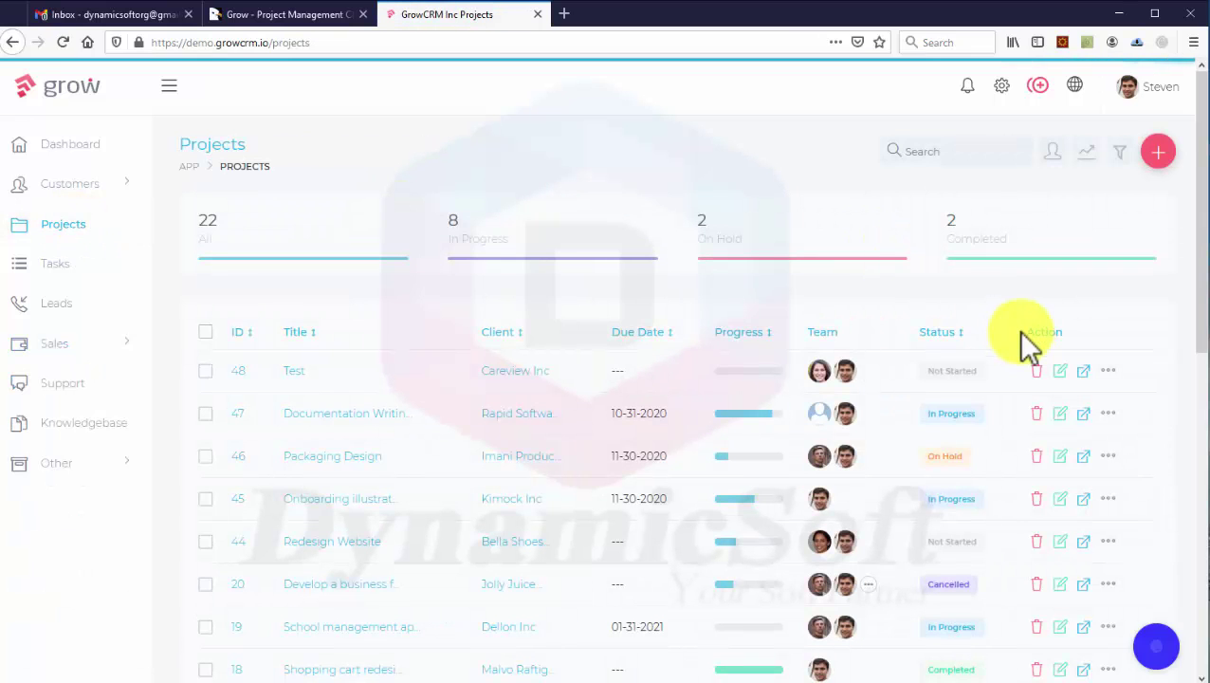
click(1087, 372)
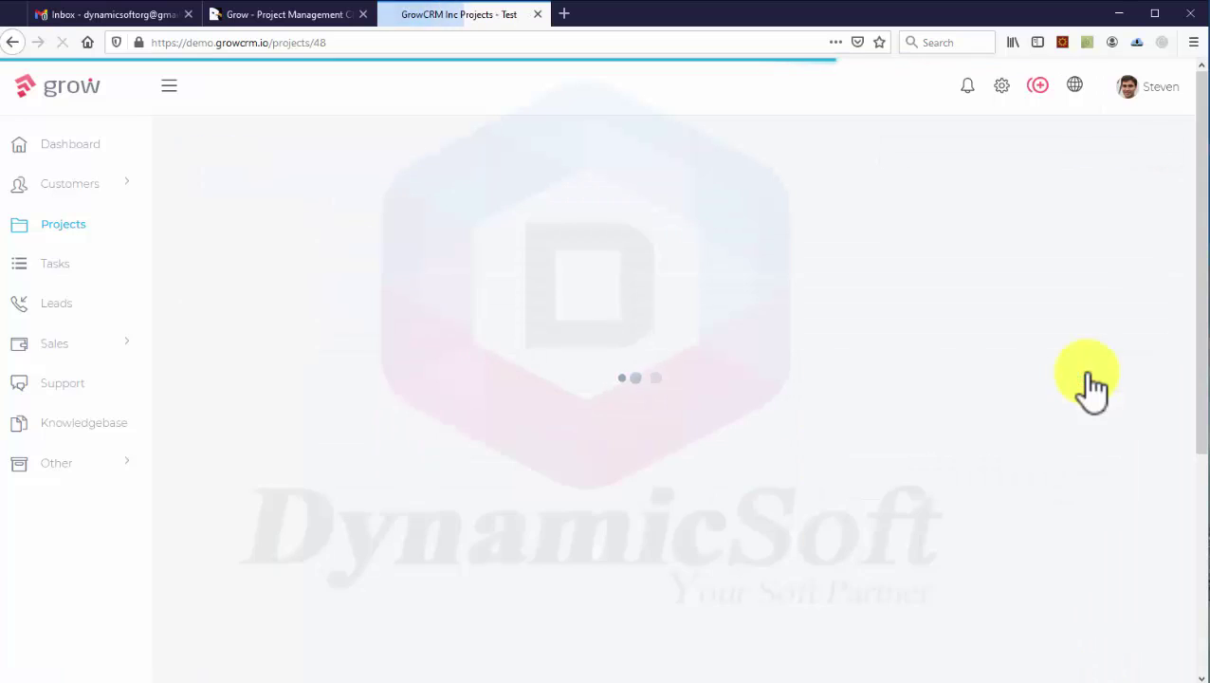
click(17, 44)
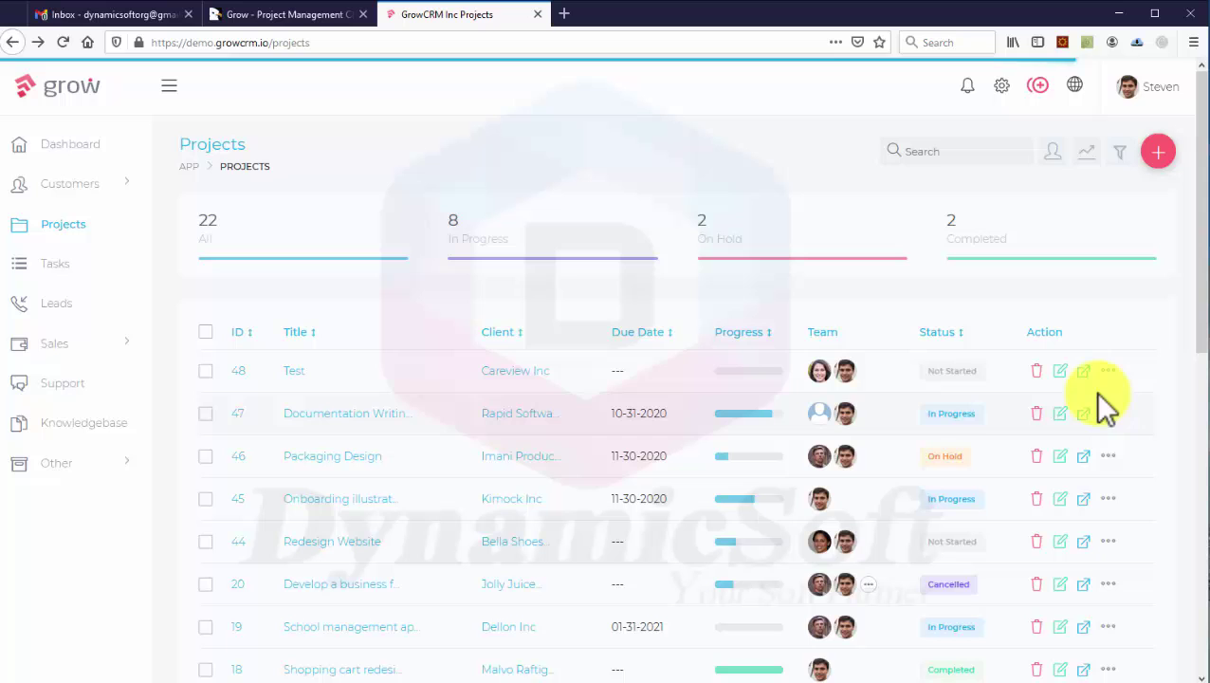
Step: Change the Test project's status to In Progress and submit the change
click(1109, 371)
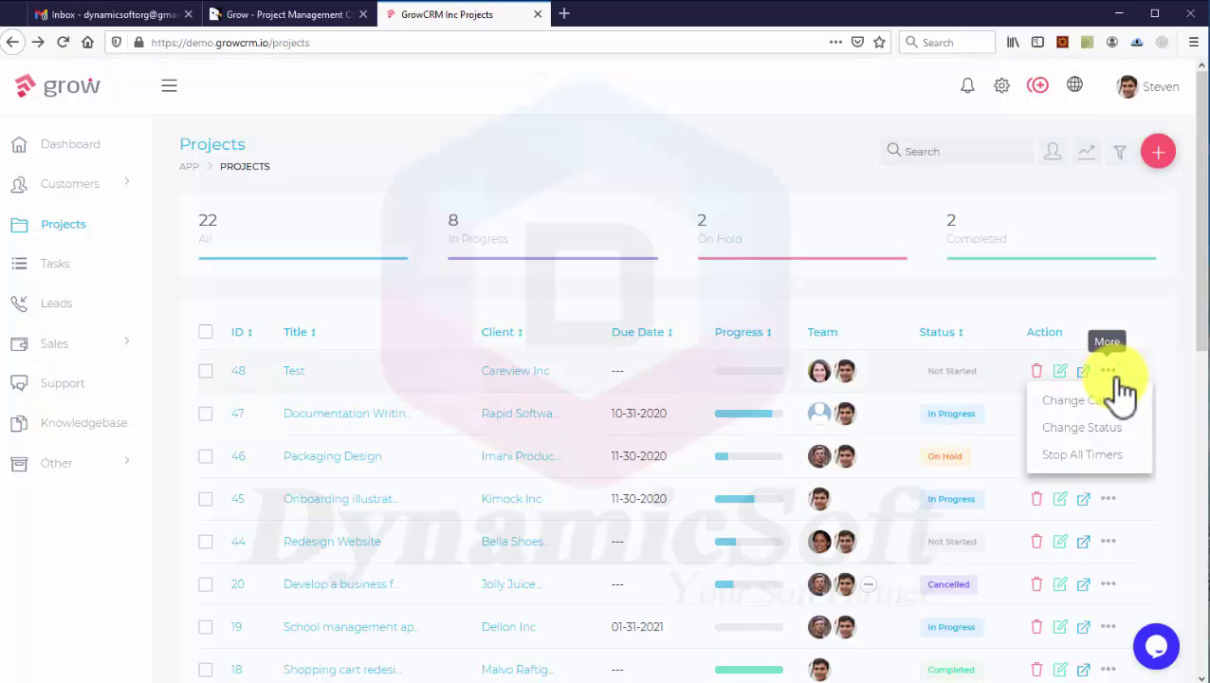
click(1117, 428)
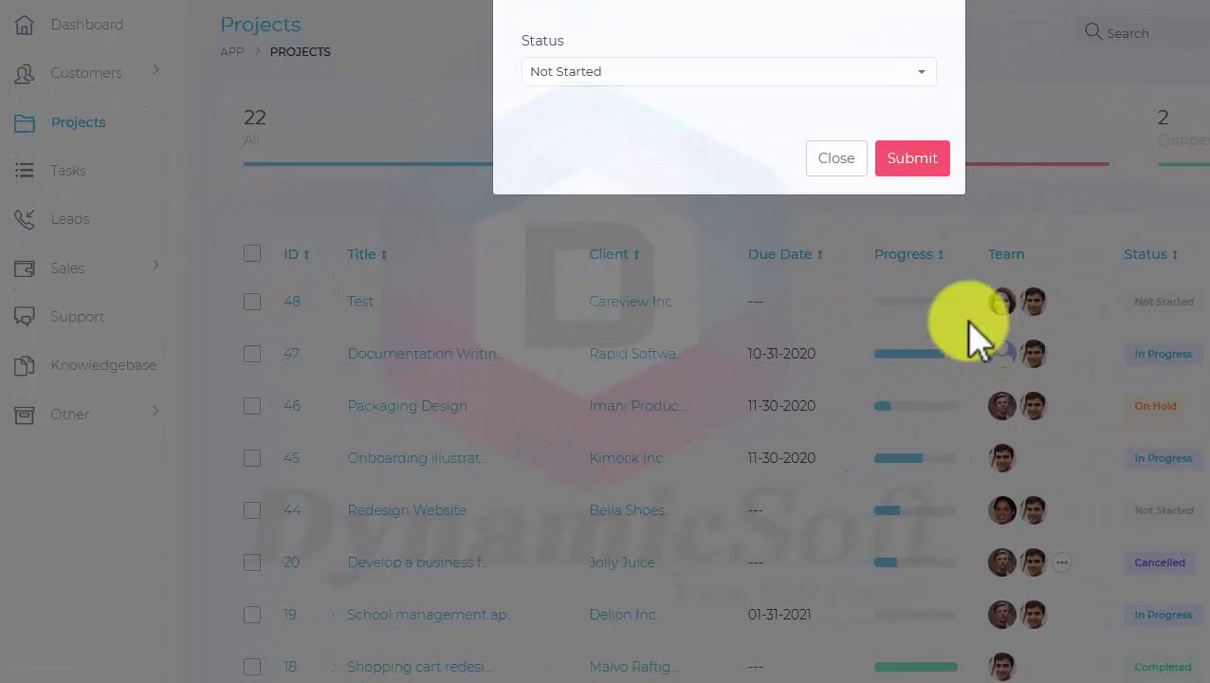
click(740, 71)
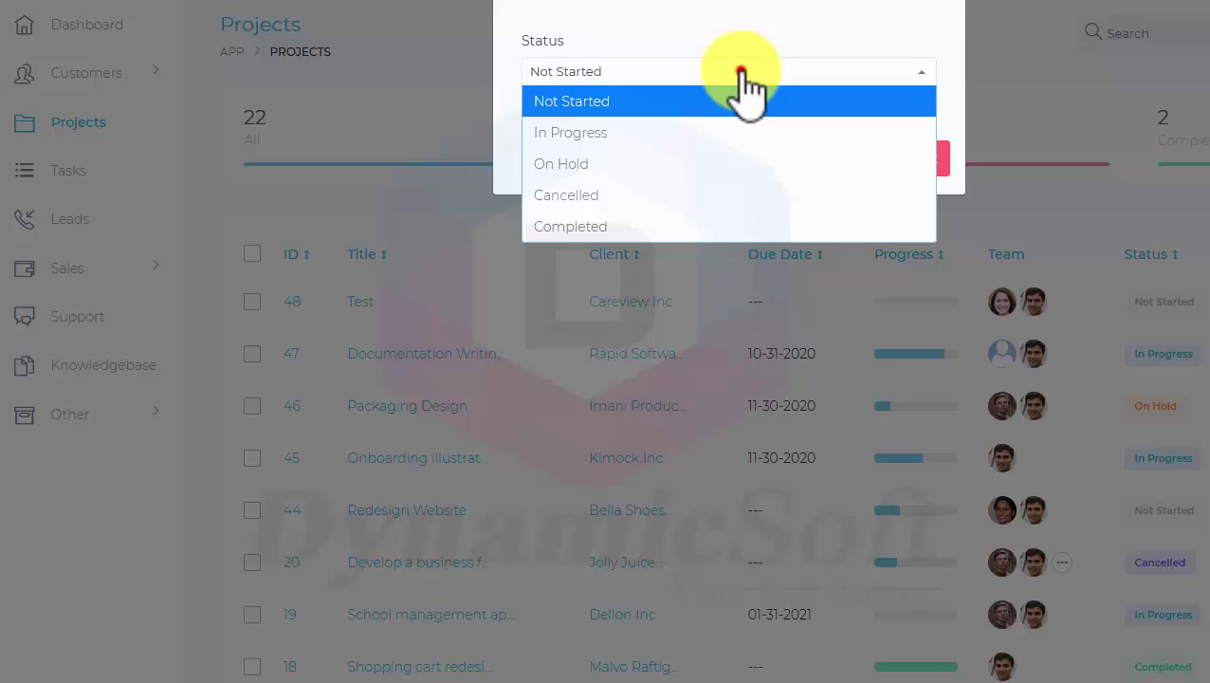
click(702, 133)
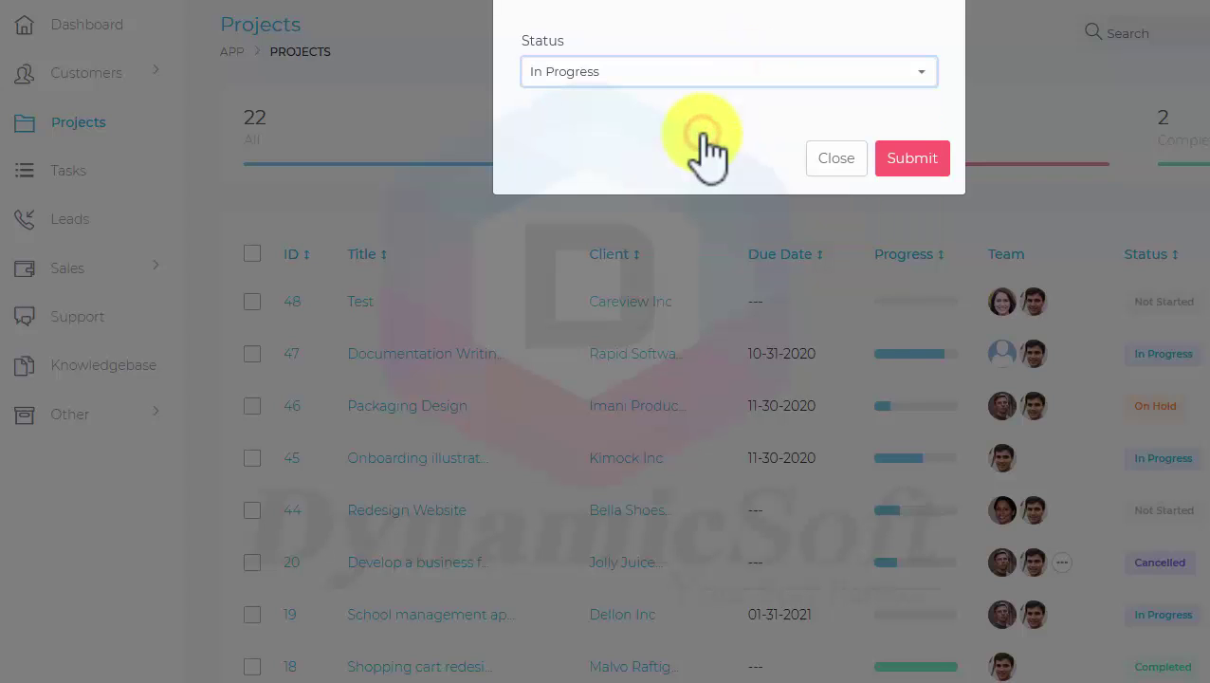
click(909, 159)
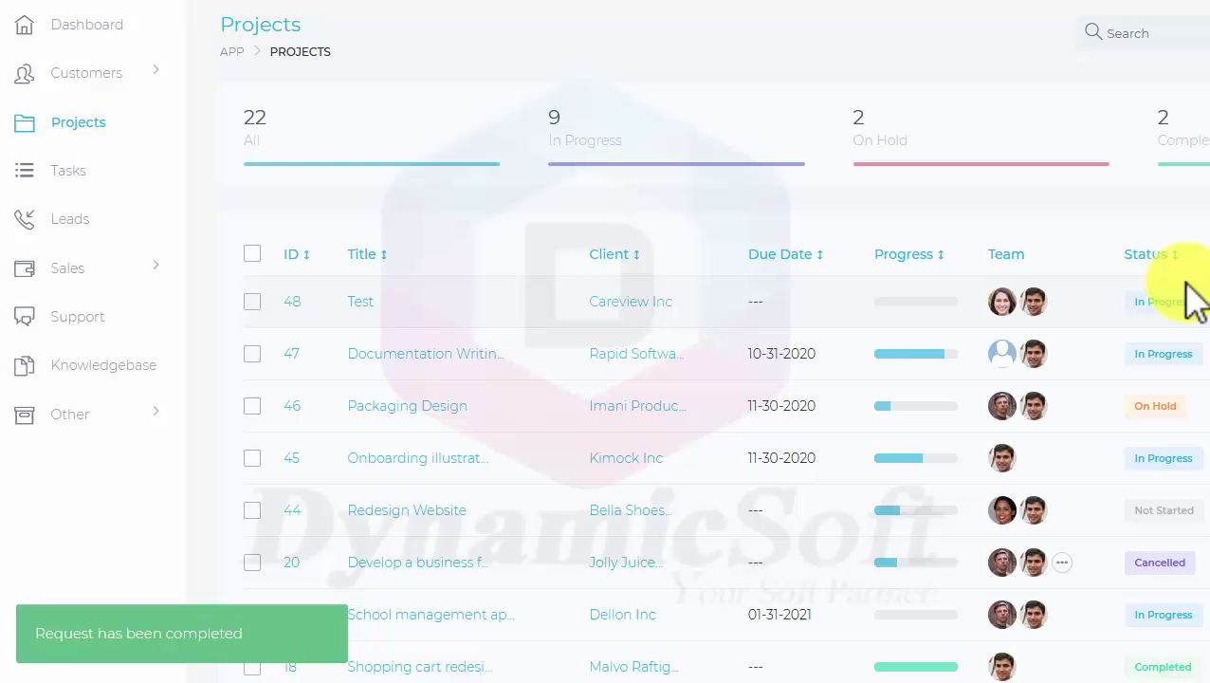
Step: Open the task list and examine all tasks with their projects, deadlines, assigned users, logged time and statuses
click(84, 173)
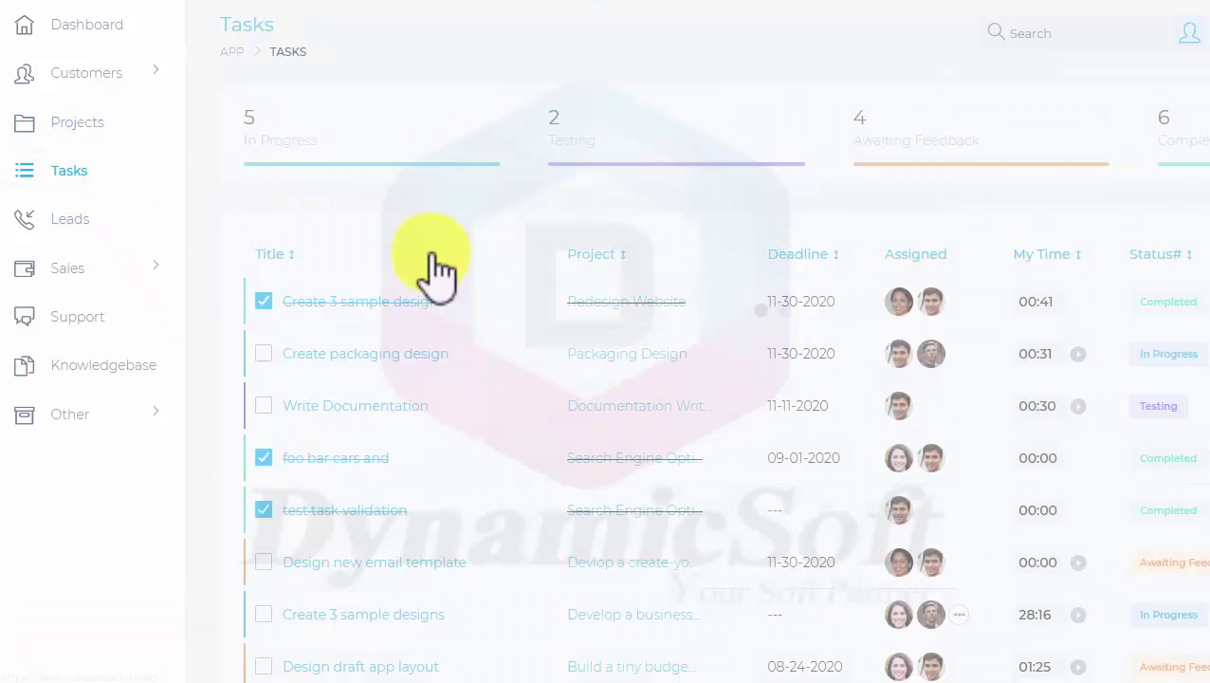
scroll(637, 313, down, 5)
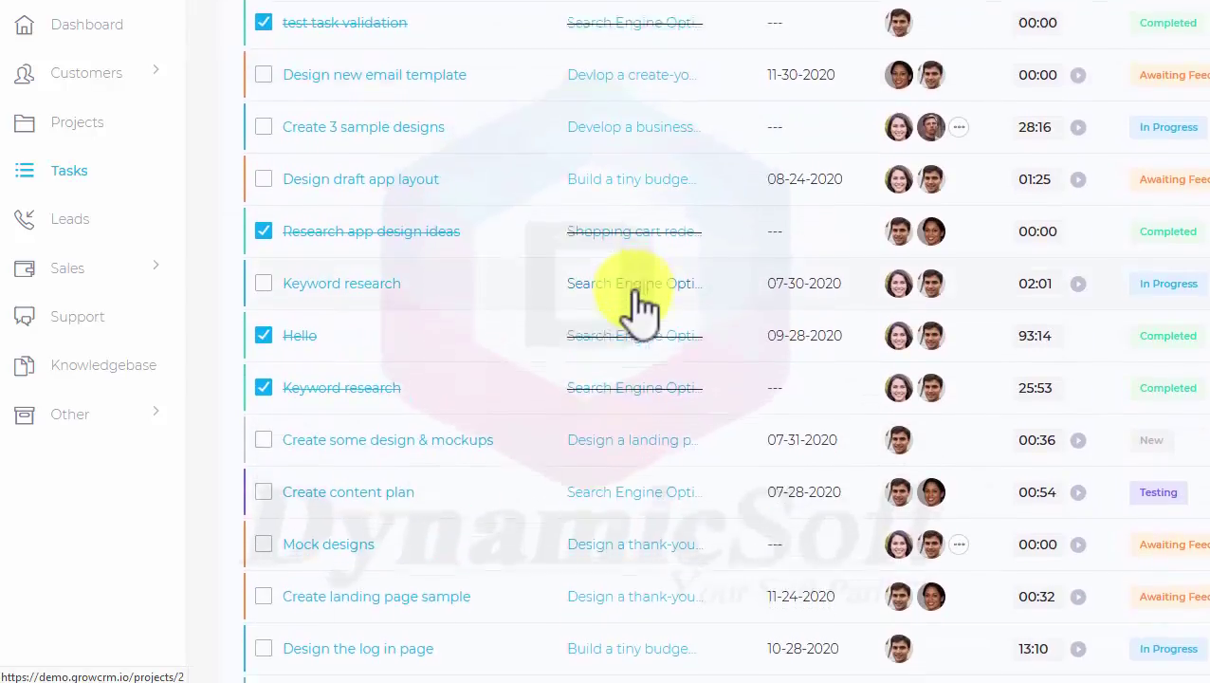
scroll(640, 304, down, 2)
scroll(641, 305, up, 5)
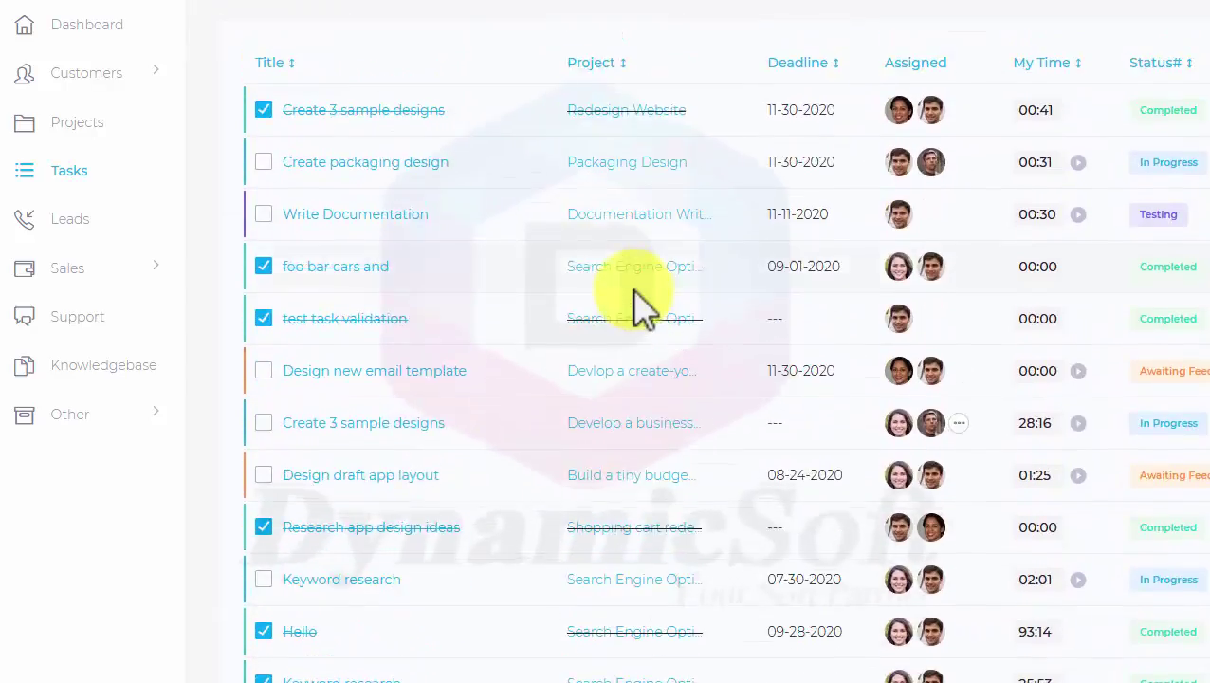
scroll(641, 303, up, 2)
scroll(641, 305, down, 7)
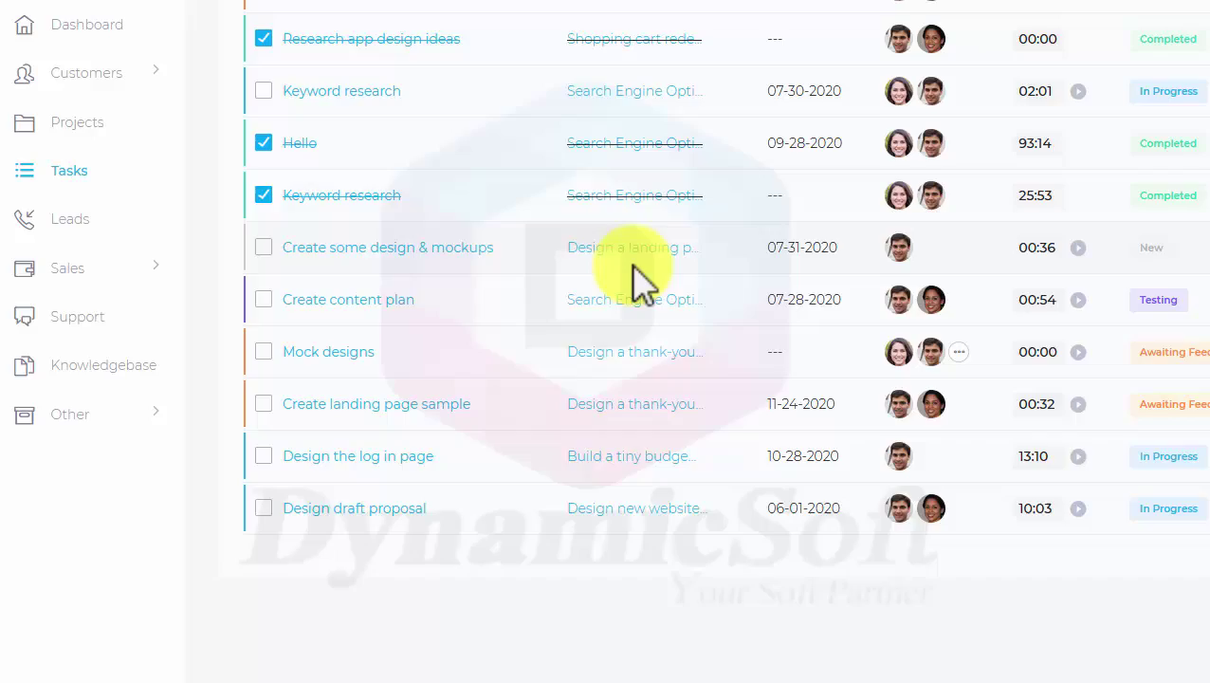
scroll(641, 294, up, 3)
scroll(634, 267, up, 3)
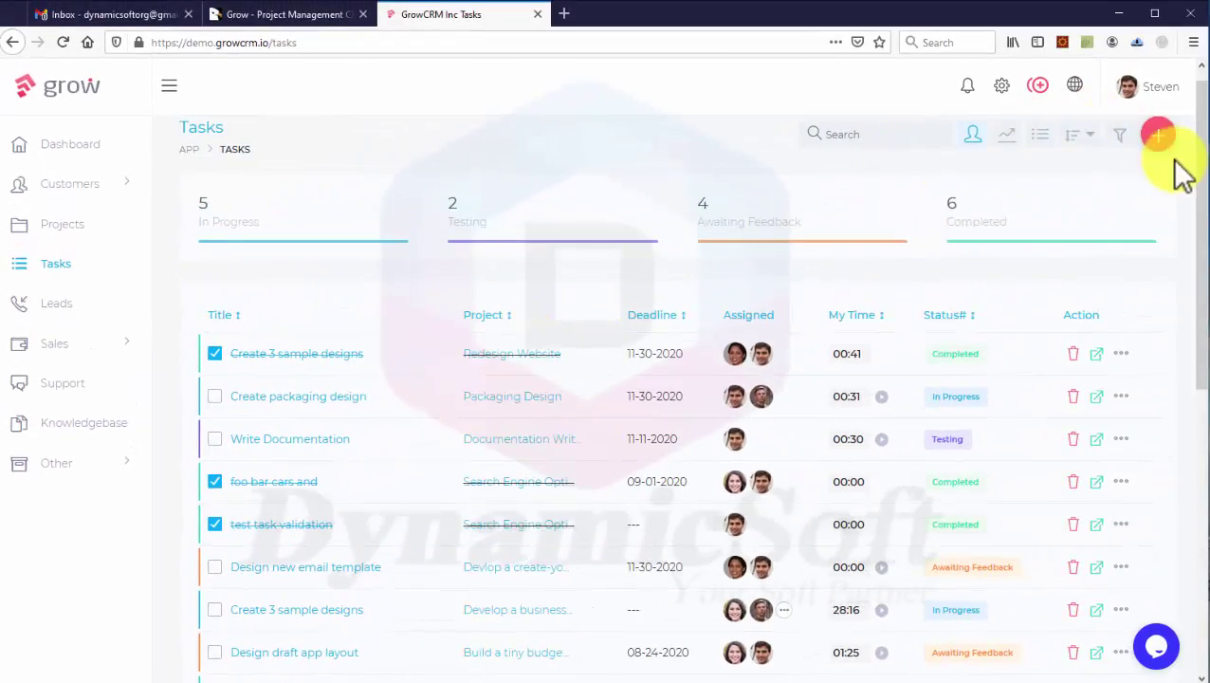
Step: Add a task titled rrwer to the project Design a logo for a local business, with target date 11-29-2020 and the second listed user assigned
click(1157, 135)
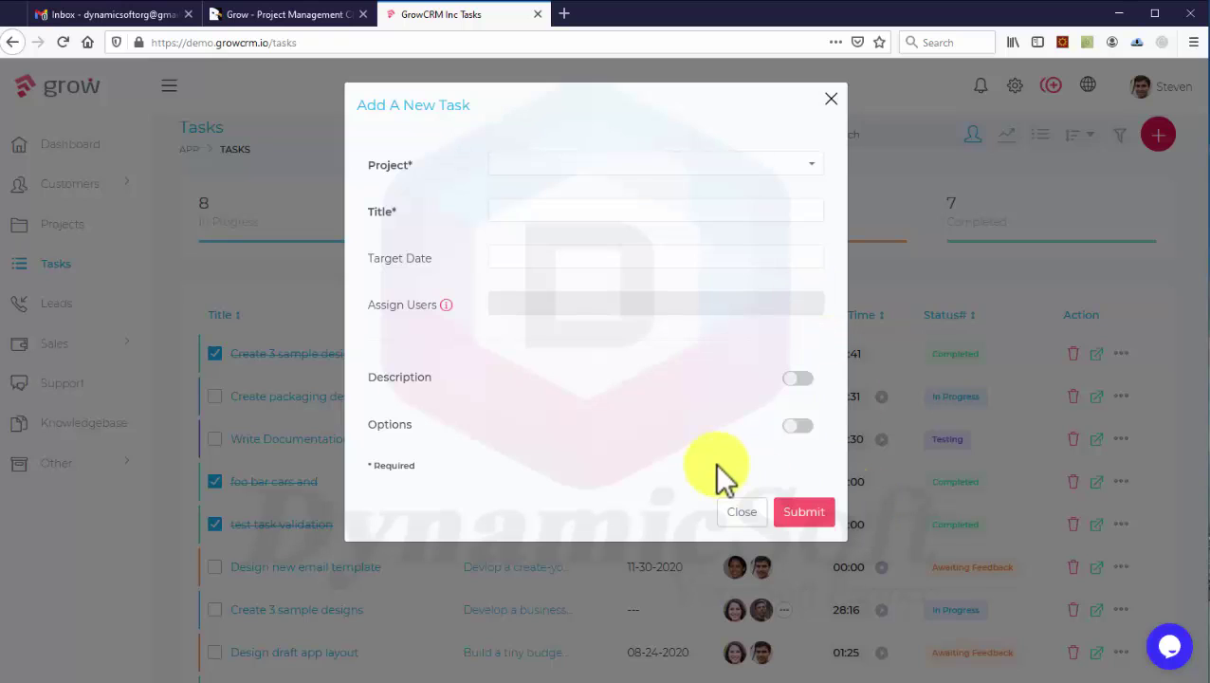
click(613, 171)
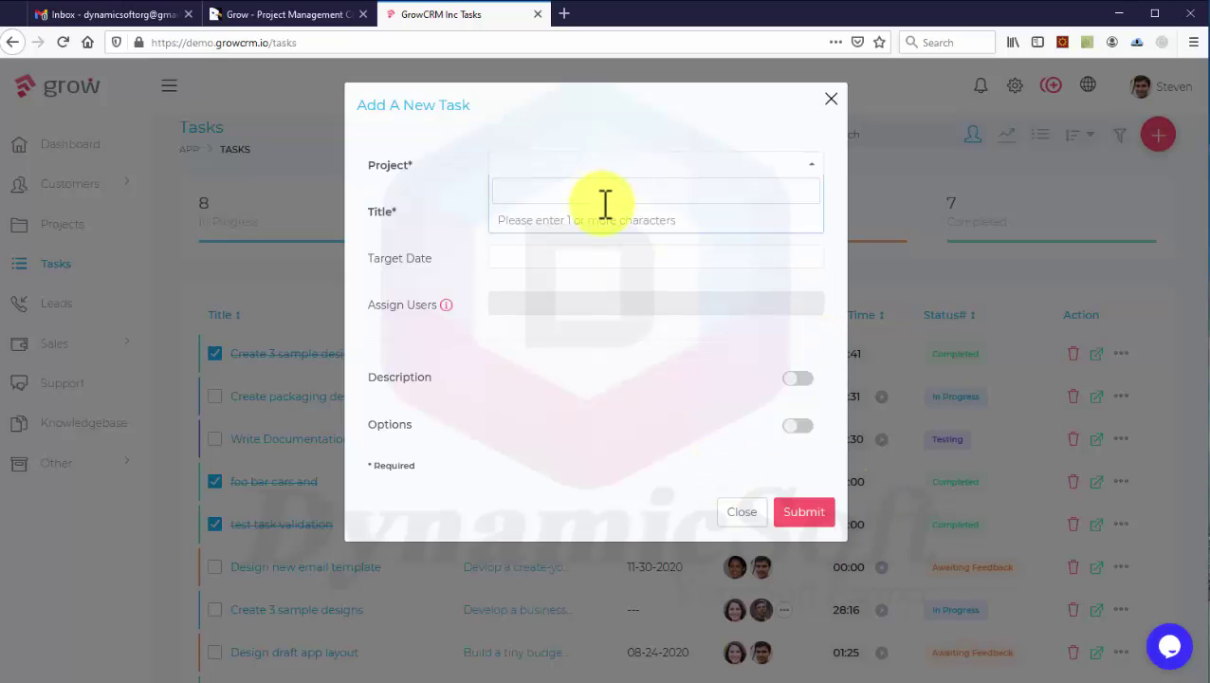
click(589, 244)
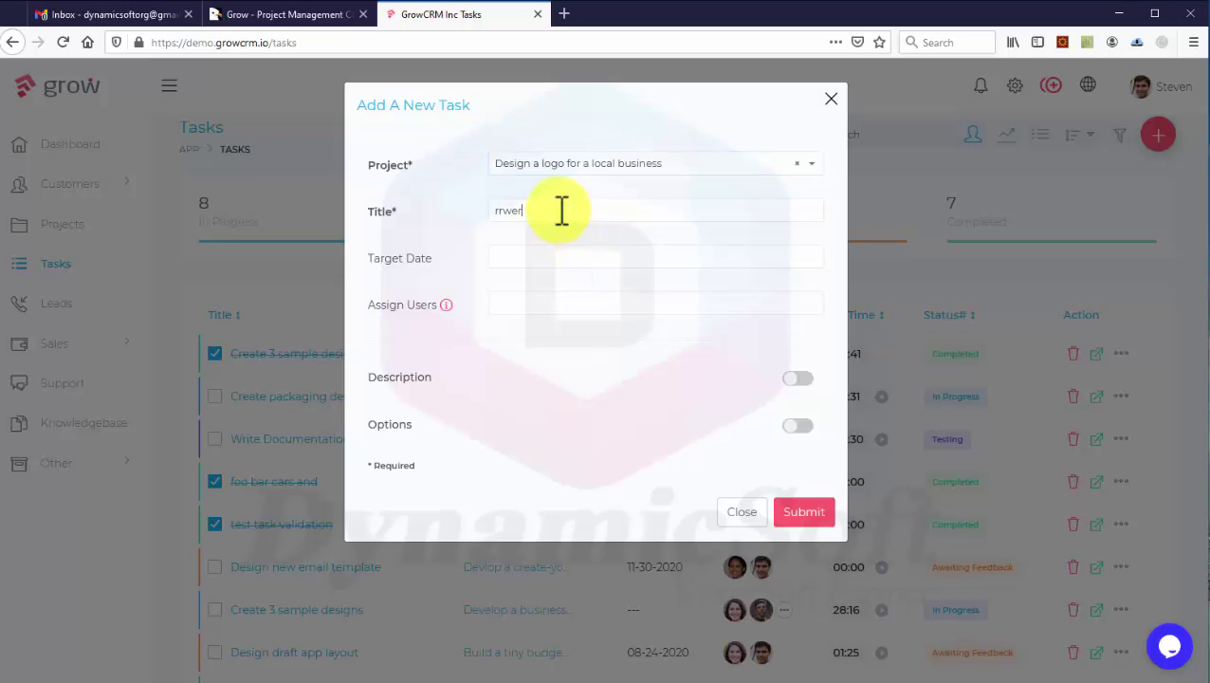
click(585, 259)
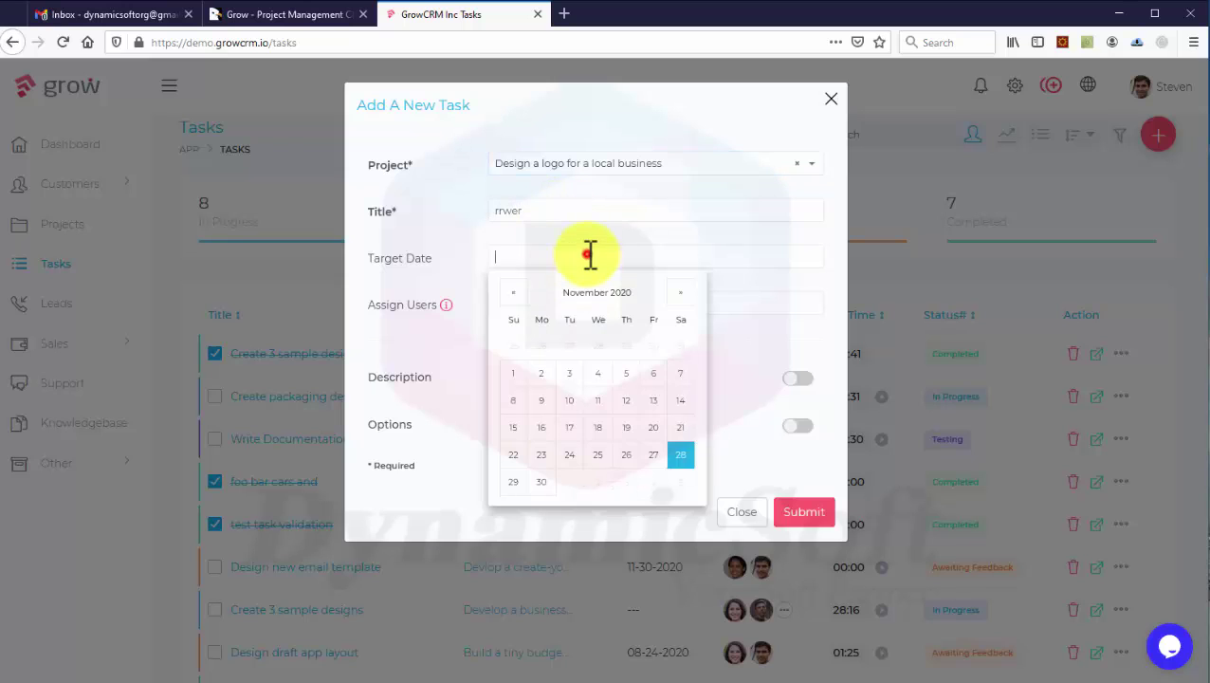
click(513, 483)
click(516, 292)
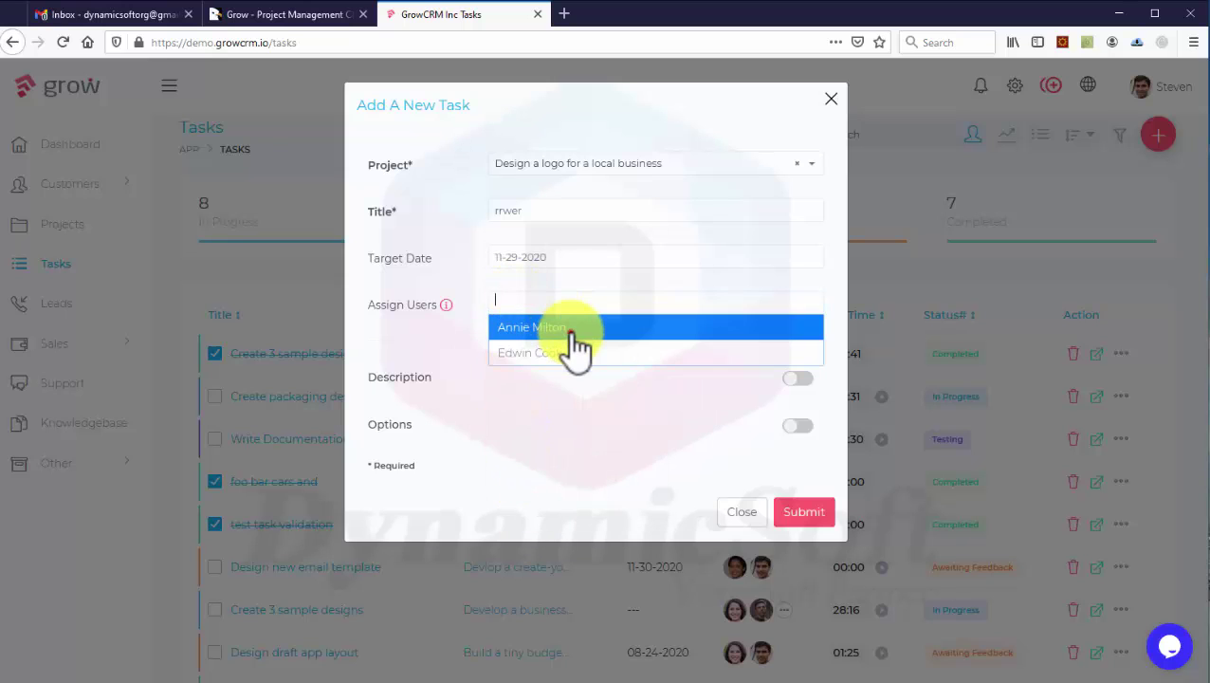
click(567, 354)
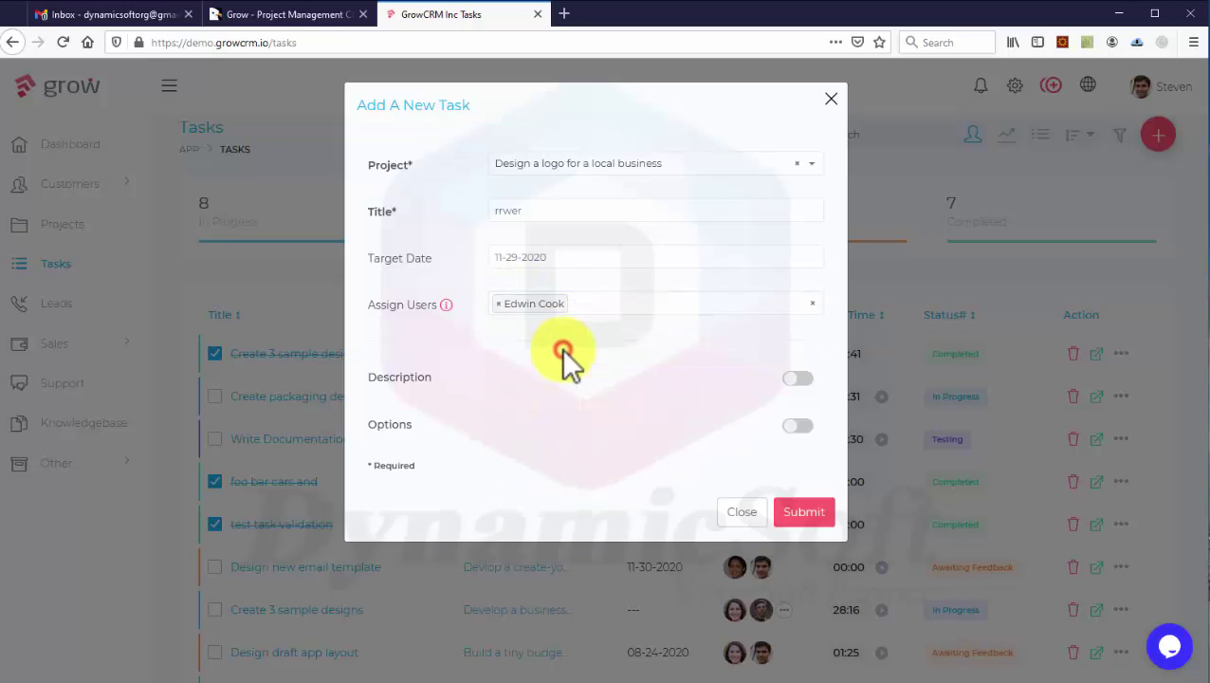
click(803, 511)
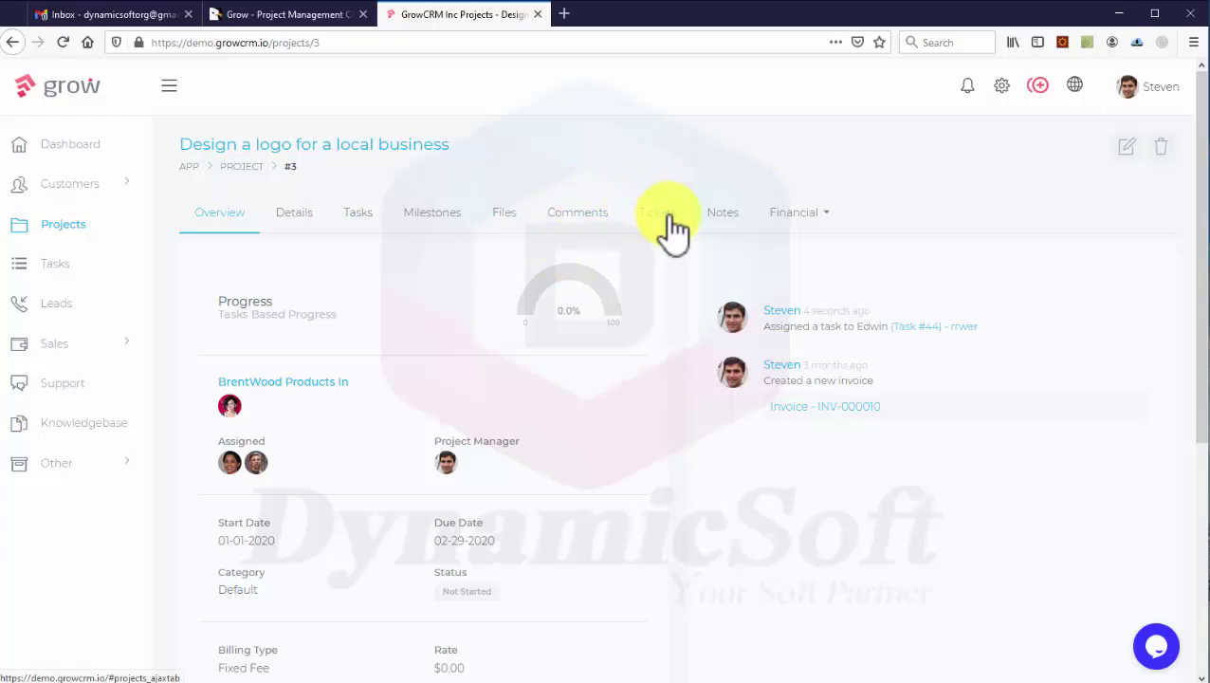
Step: View the logo design project's tasks, and open the Packaging Design project's overview from the projects list
click(352, 214)
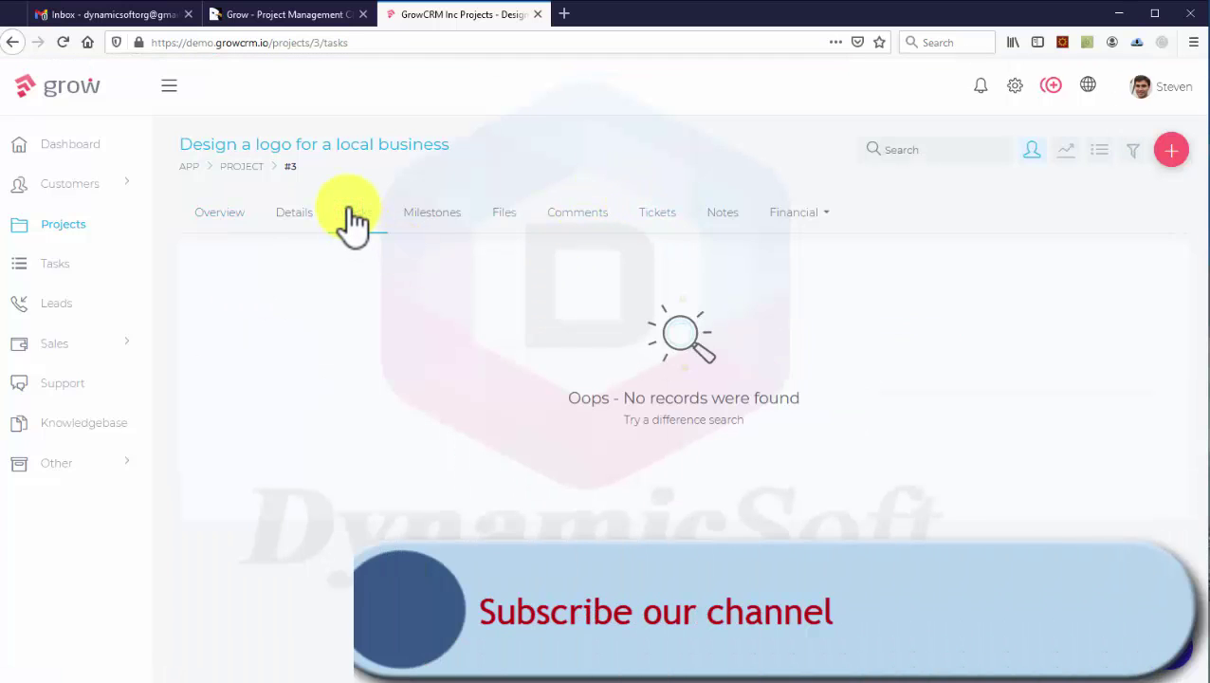
click(58, 228)
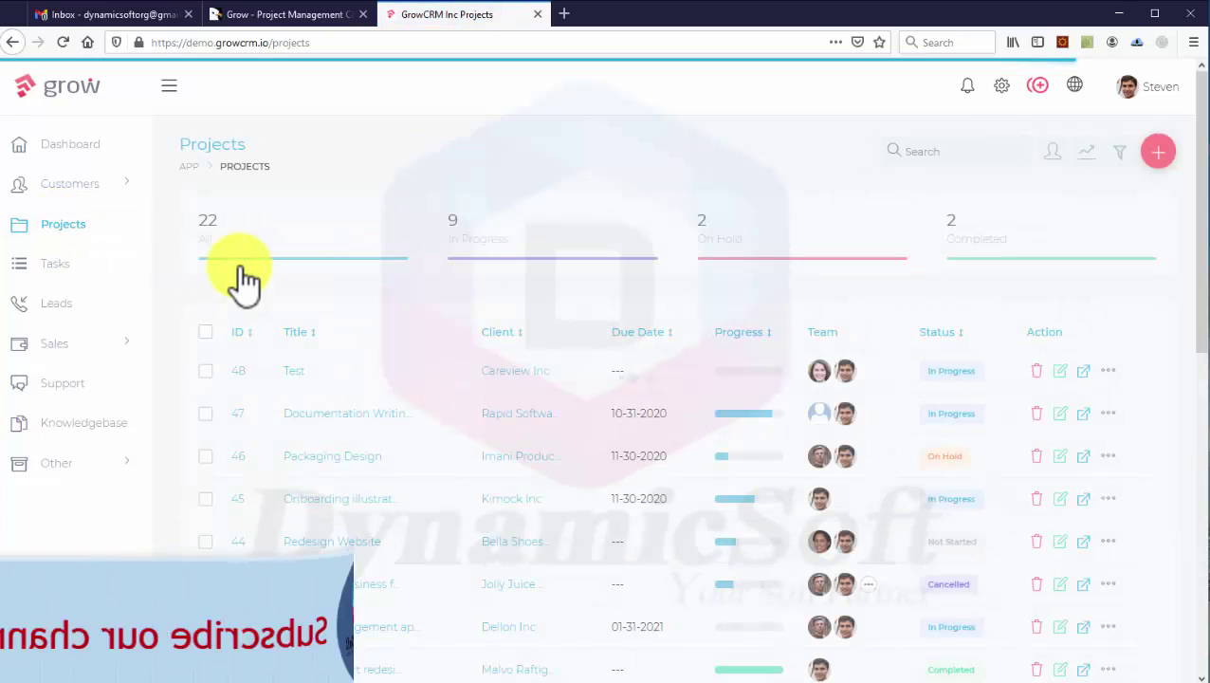
click(336, 458)
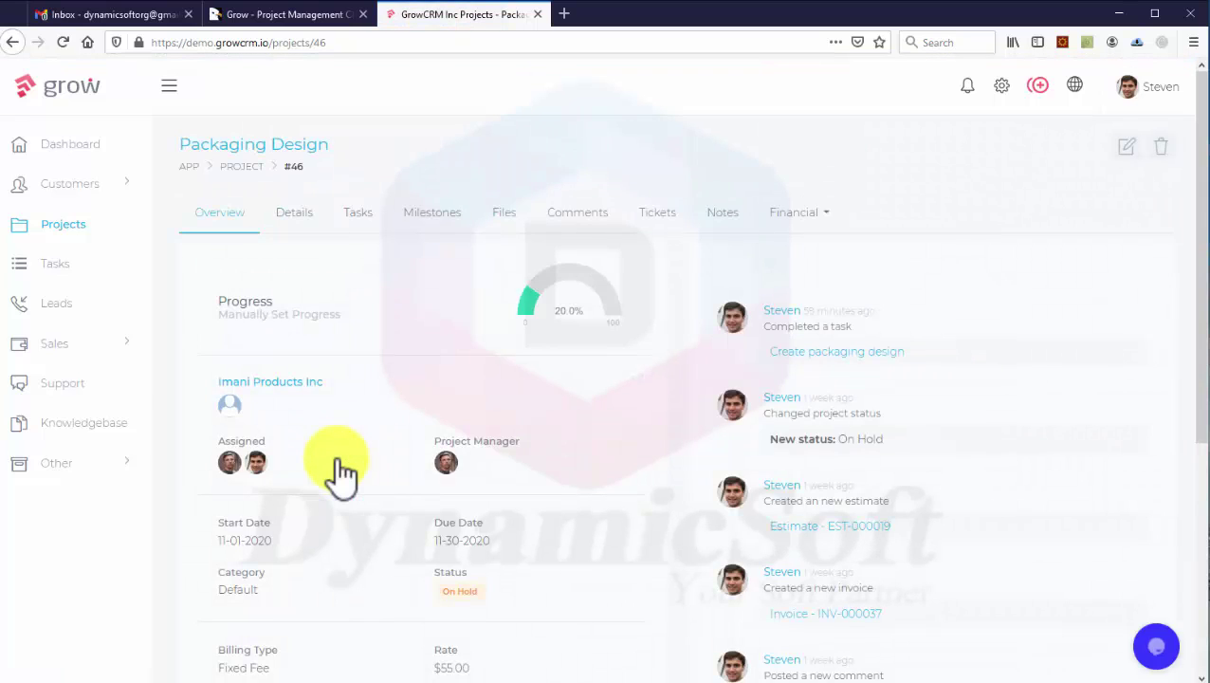
Step: Return to the projects list, open the School management application development project and view its tasks
click(54, 228)
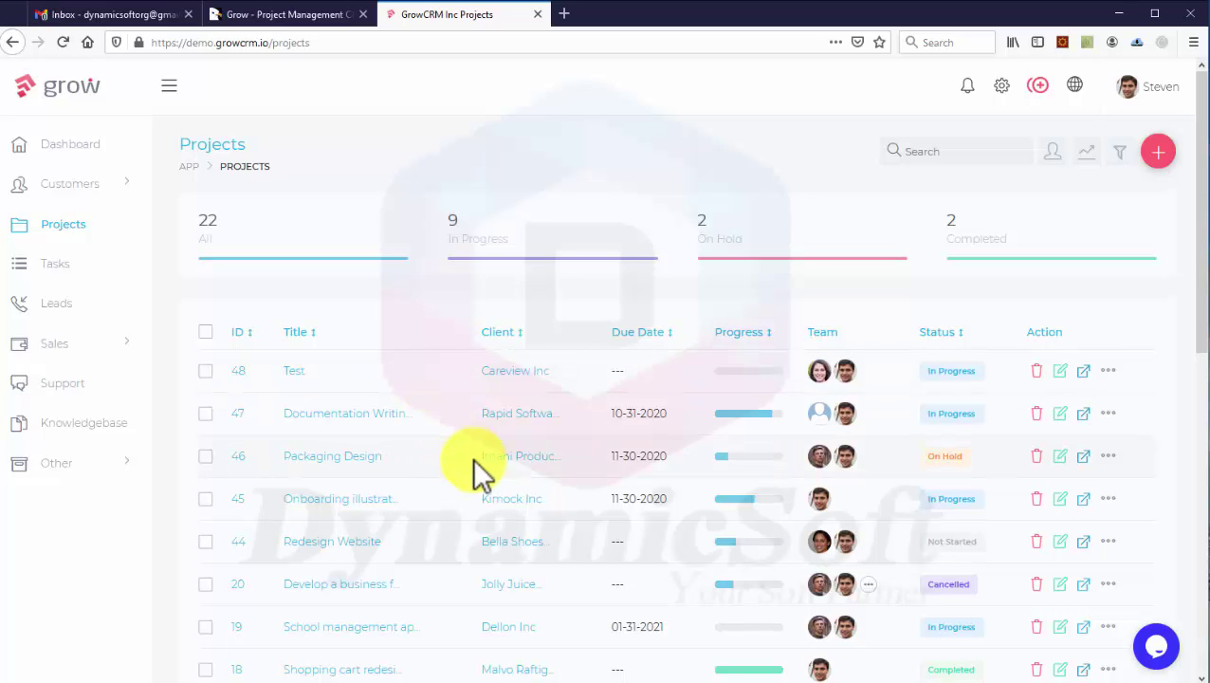
scroll(473, 455, down, 3)
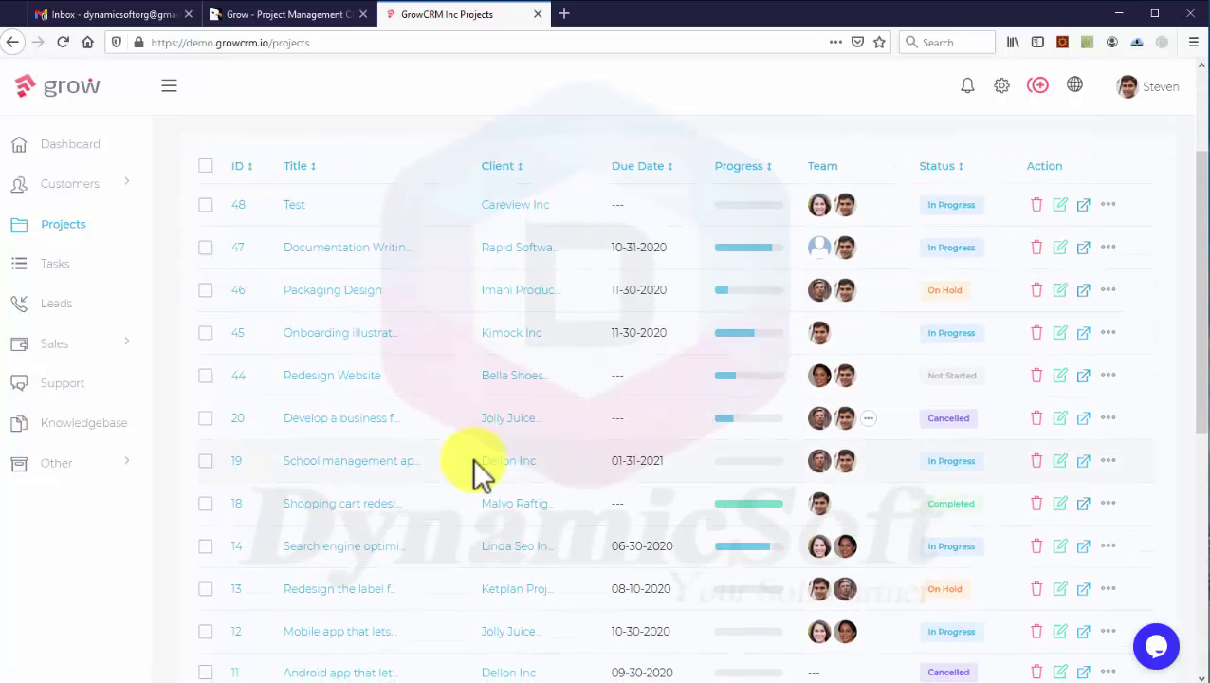
click(305, 464)
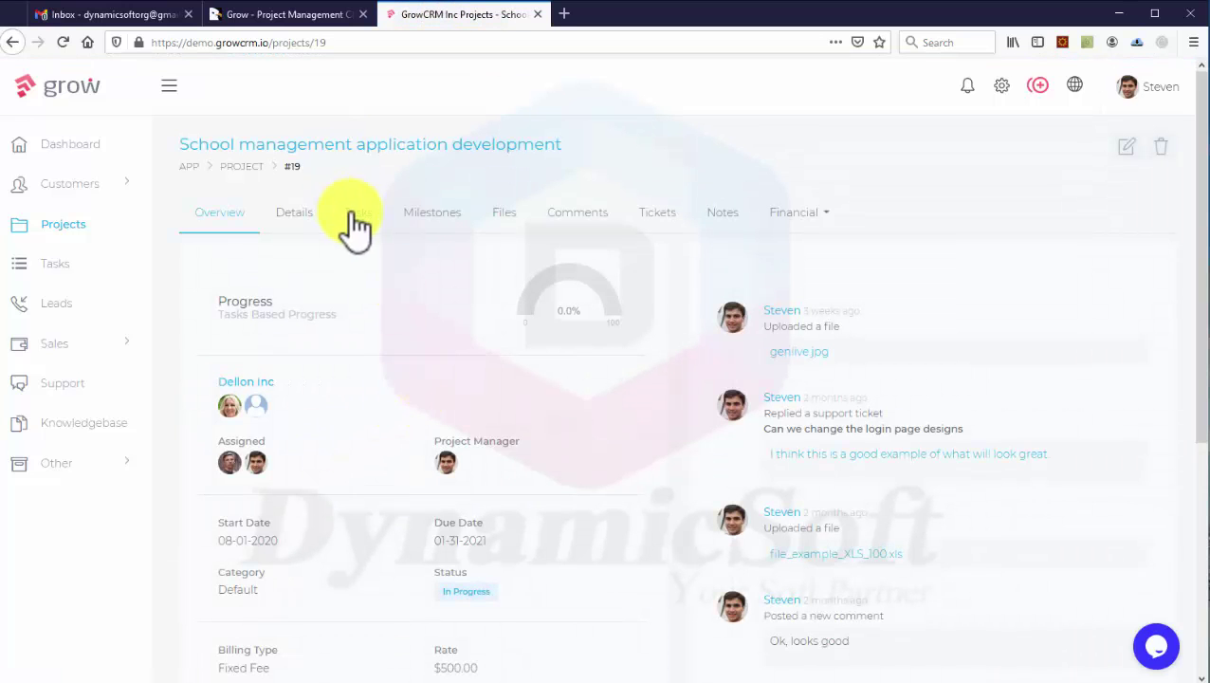
click(353, 214)
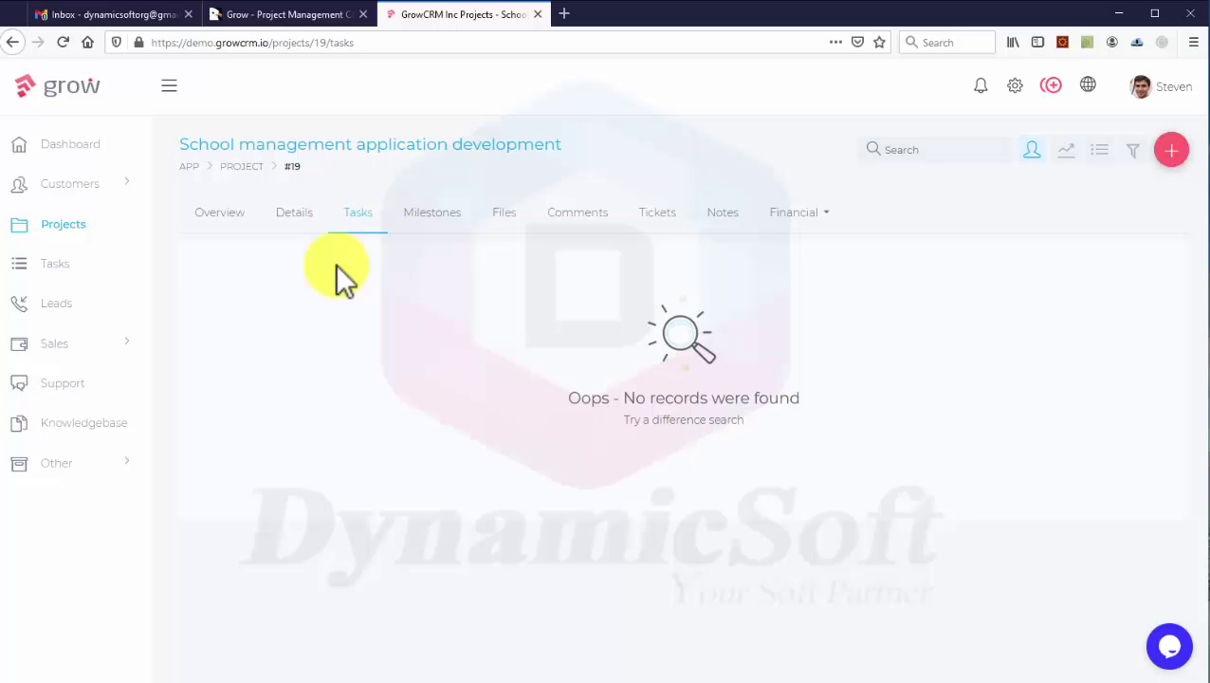
Step: Open the Create packaging design task from the task list and review its description, checklist, attachments and comments
click(63, 270)
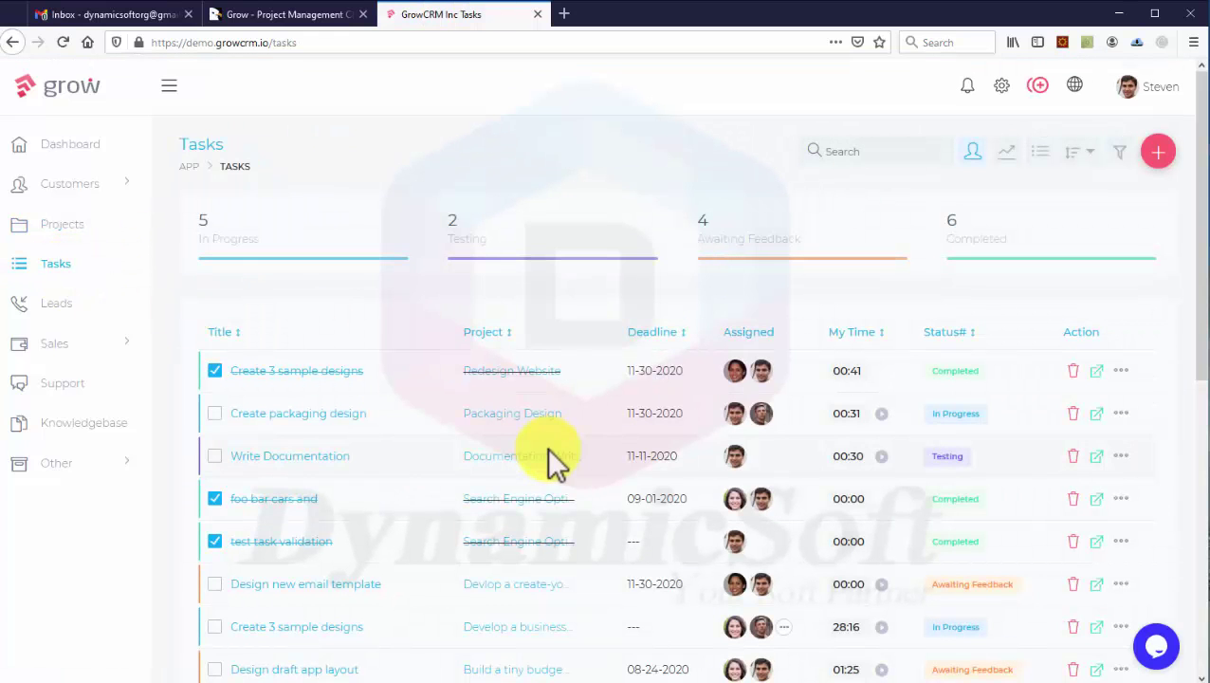
click(294, 414)
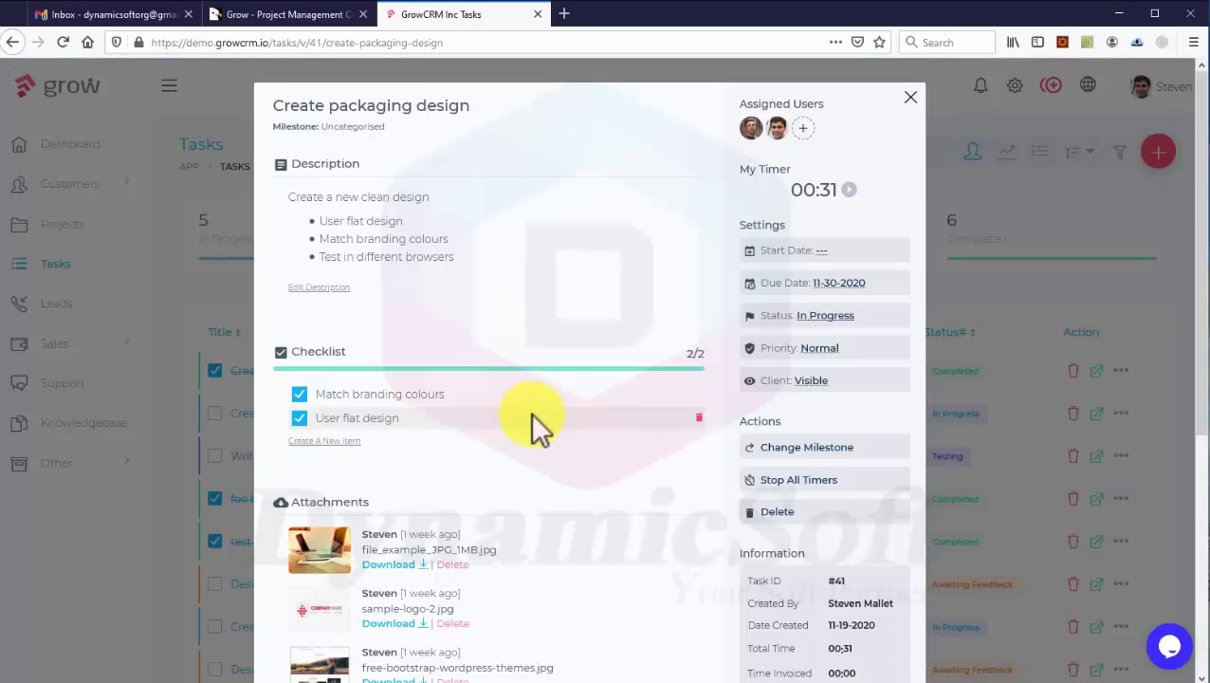
scroll(532, 414, down, 5)
scroll(532, 415, up, 5)
scroll(532, 414, down, 5)
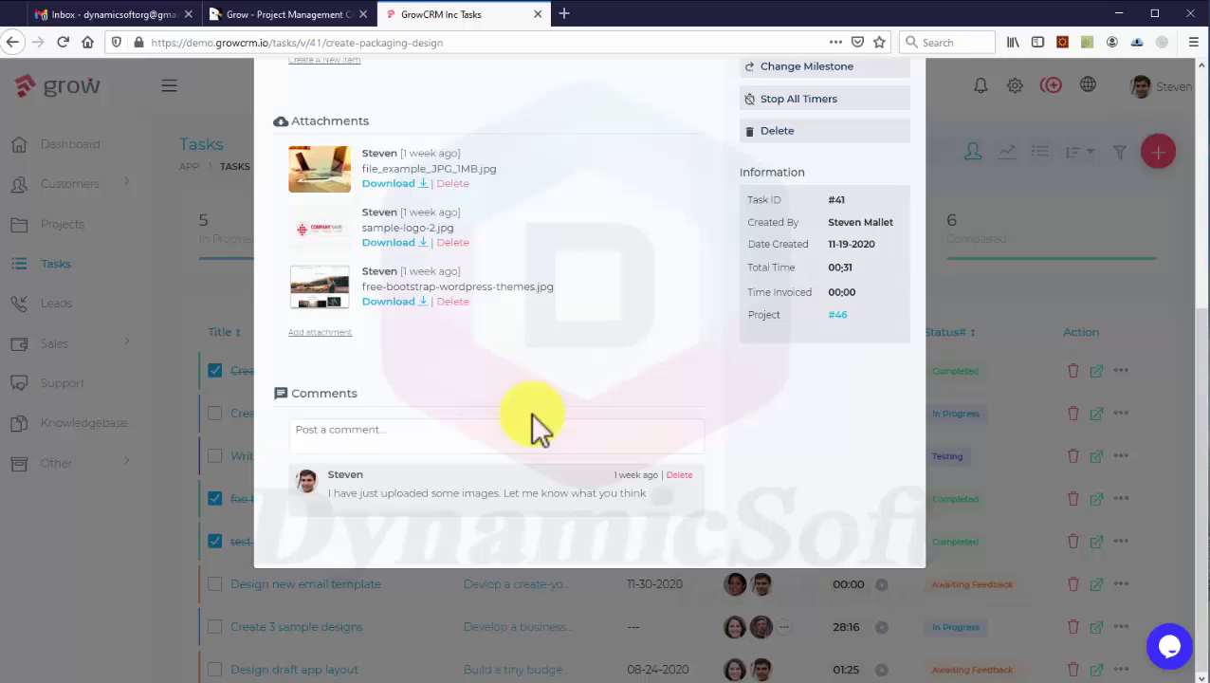
scroll(532, 414, up, 5)
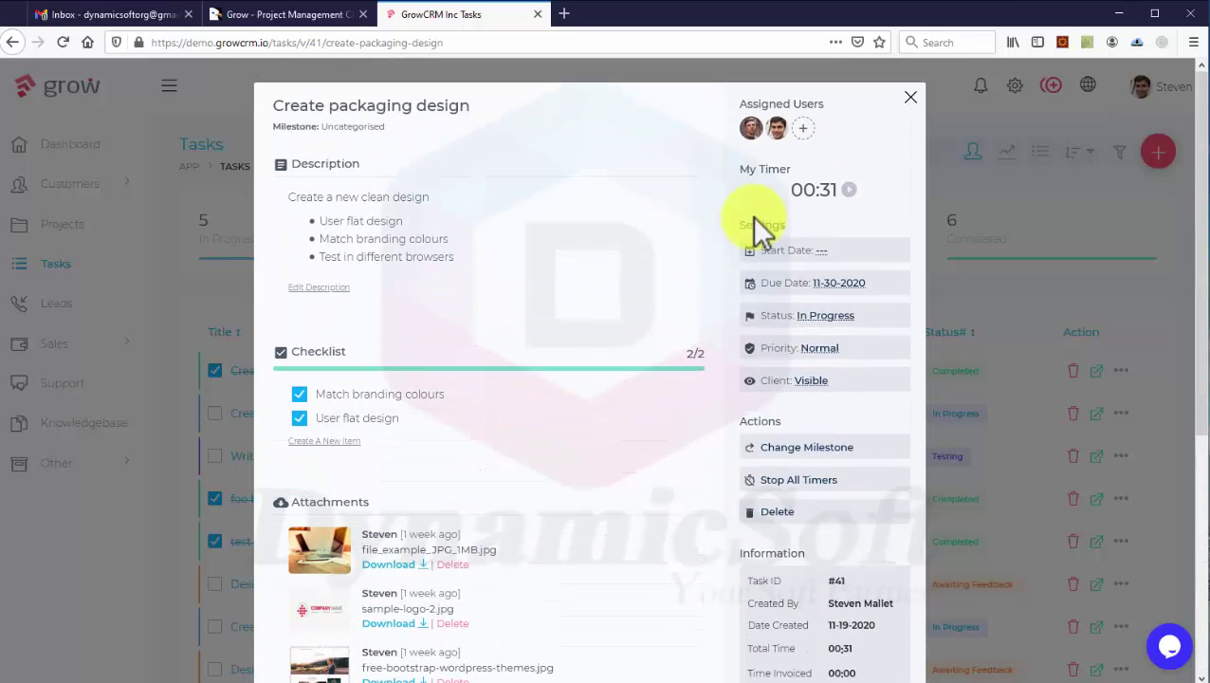
Step: Select the first listed project member as assignee of the Create packaging design task and update the assignment
click(804, 128)
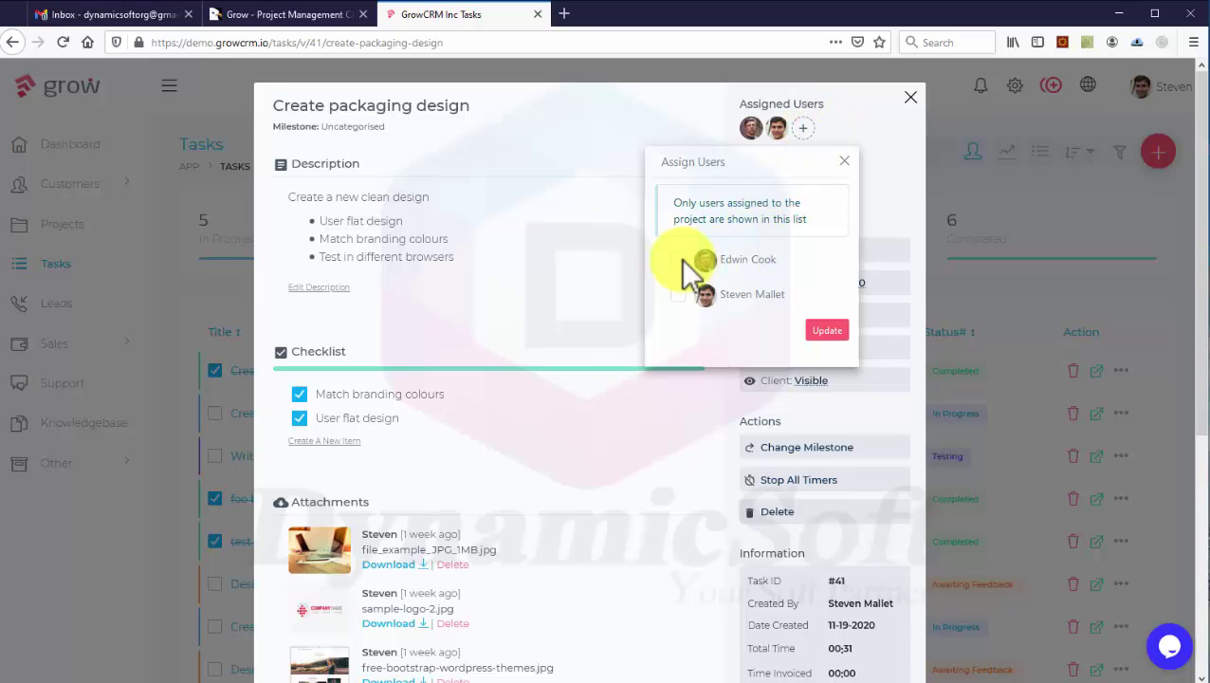
click(681, 260)
click(827, 330)
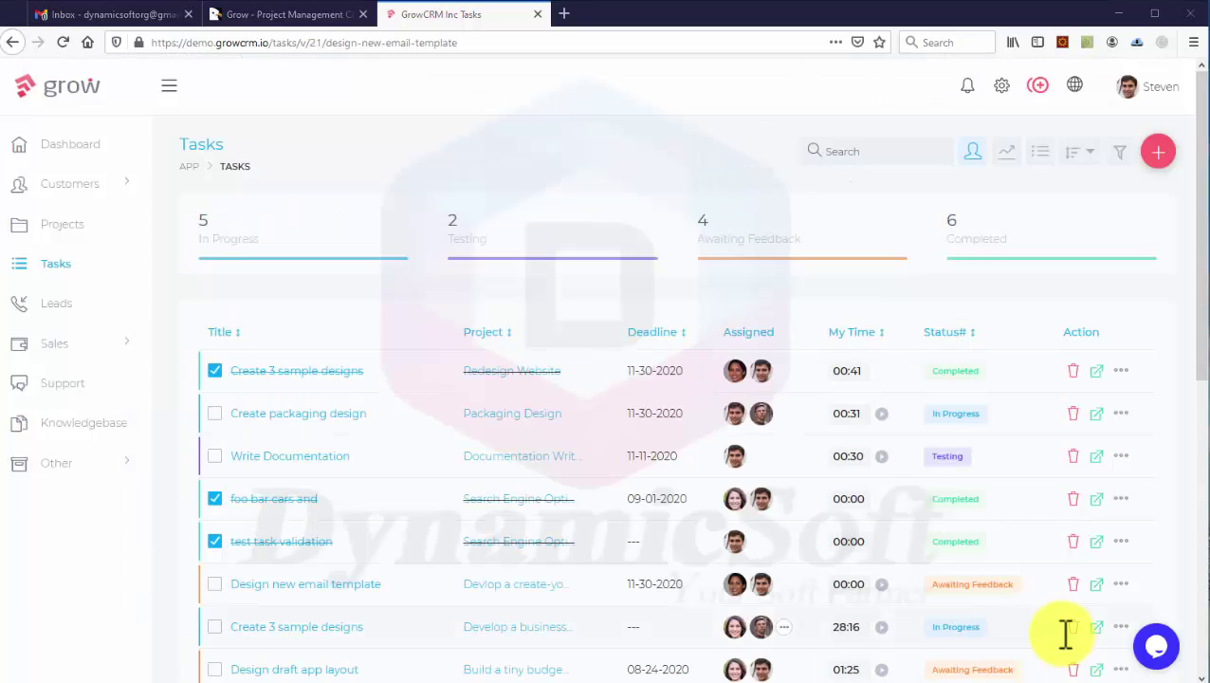
Step: Open the Design new email template task, view which users can be assigned to it, and dismiss the list without changes
click(1098, 586)
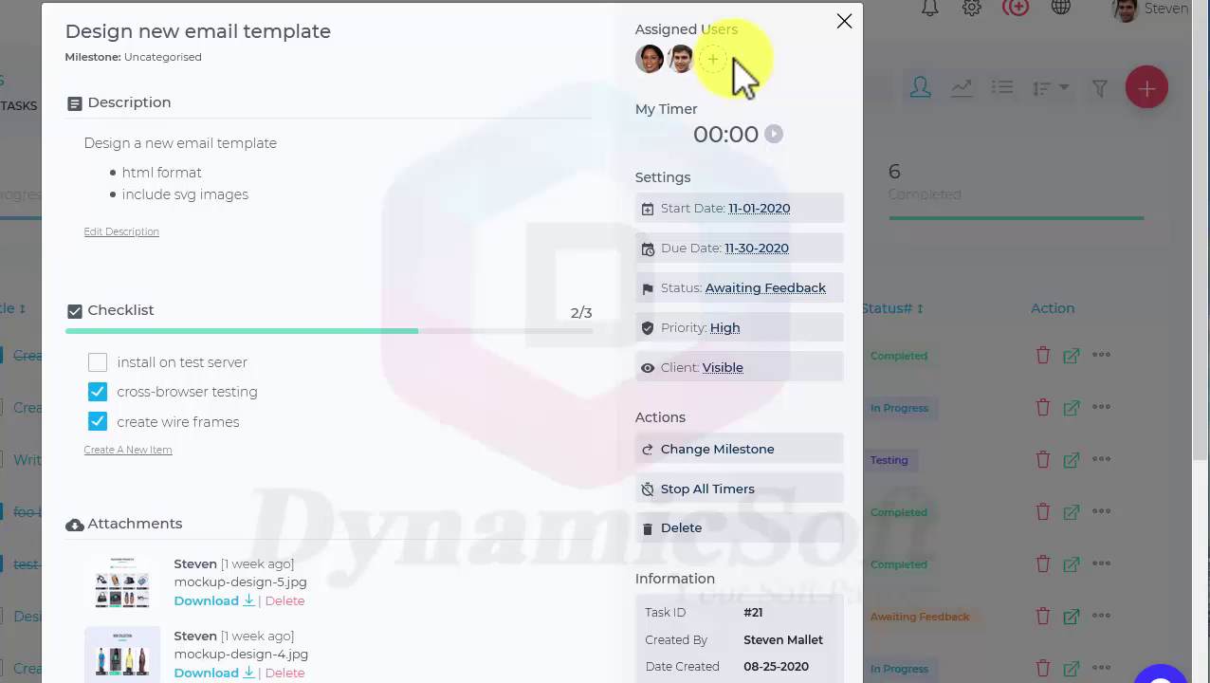
click(712, 59)
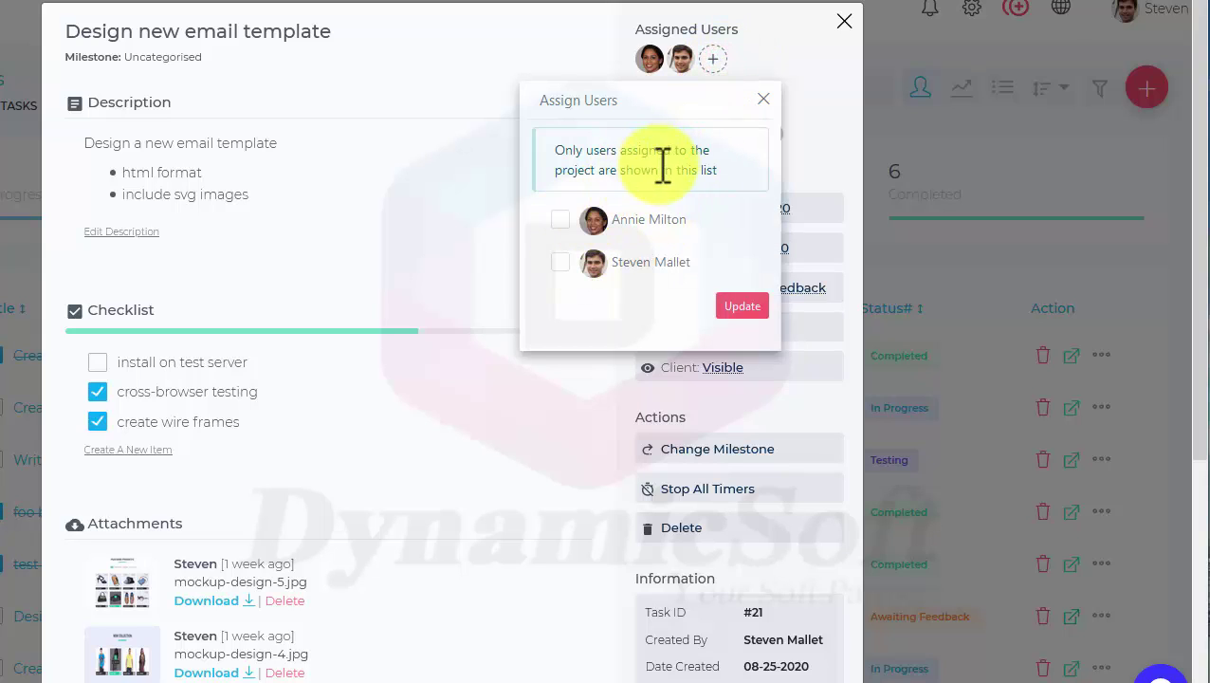
click(763, 99)
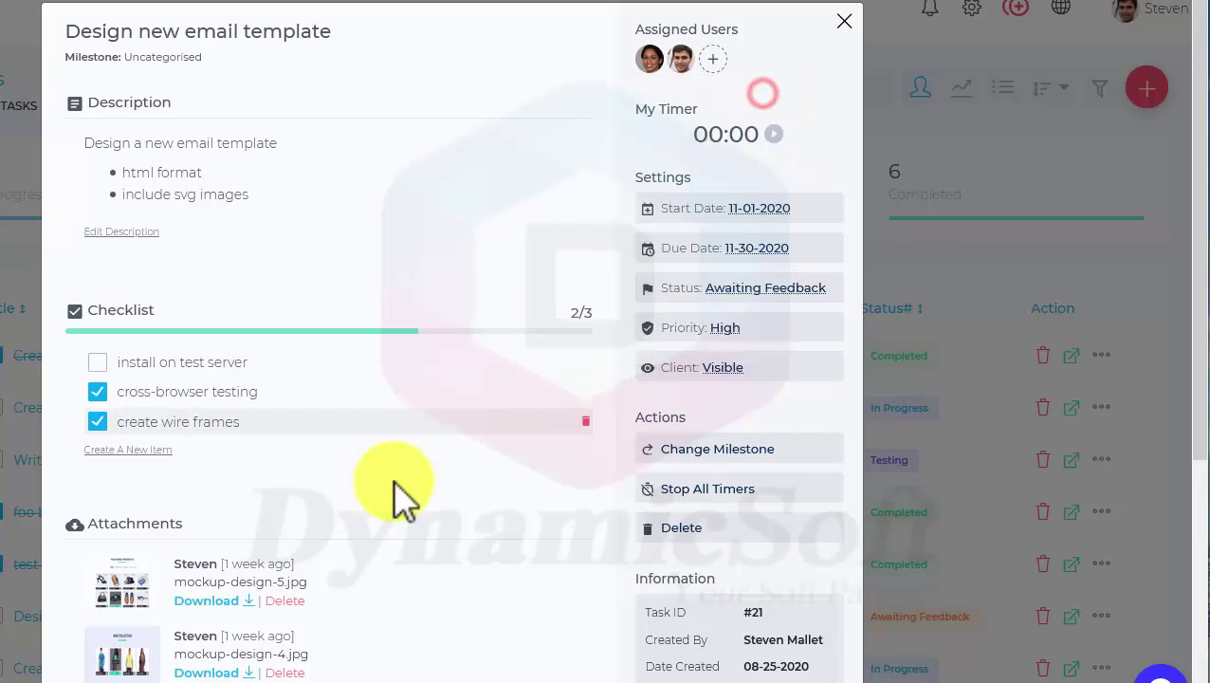
Step: Post the comment "erwerwerwerwer" on the Design new email template task and close the task
scroll(399, 474, down, 2)
scroll(387, 431, down, 2)
click(275, 446)
text(erwerwerwerwer)
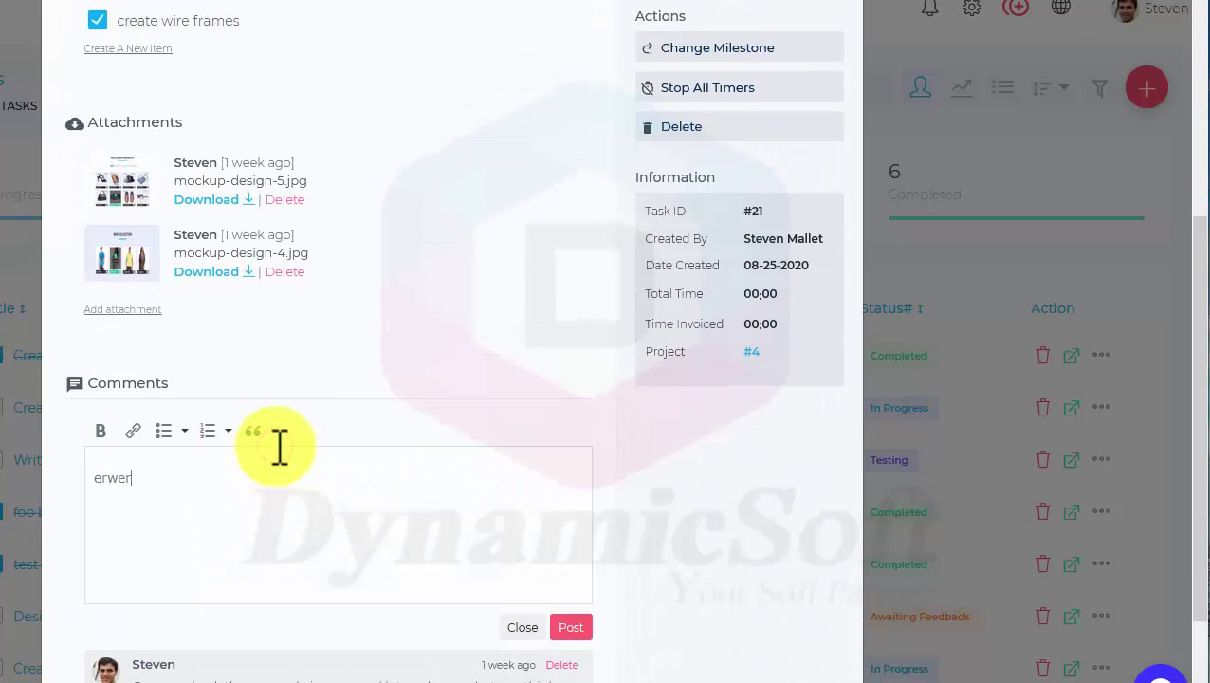
click(575, 627)
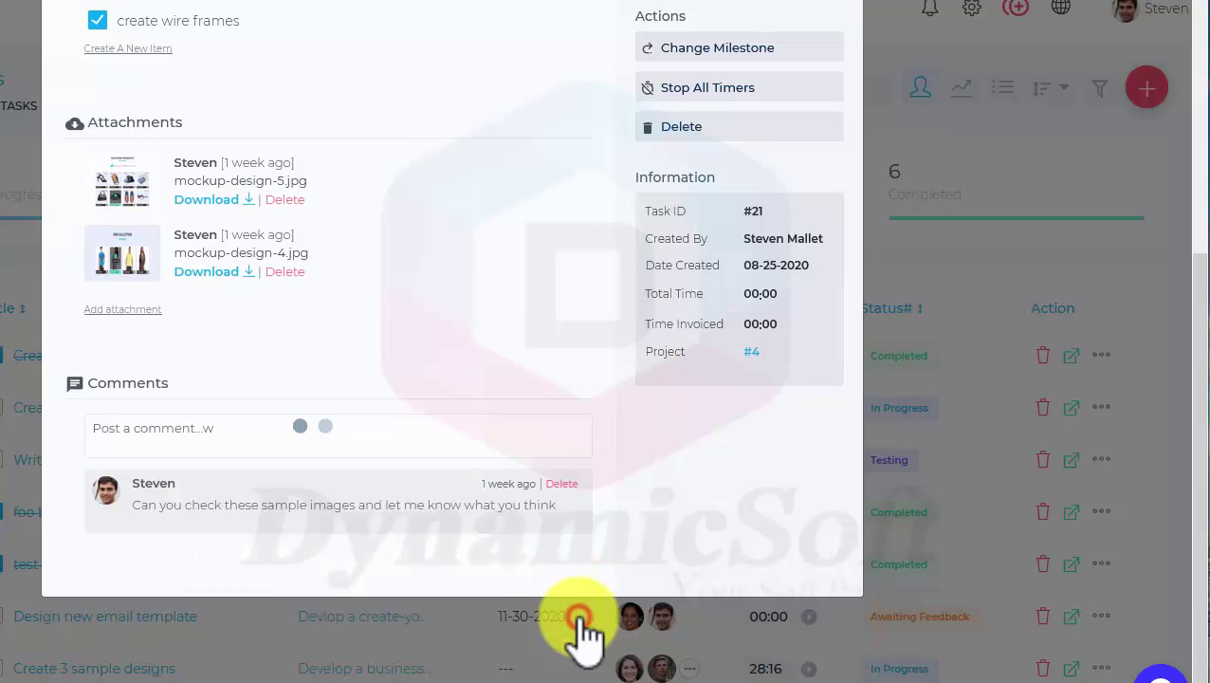
click(918, 446)
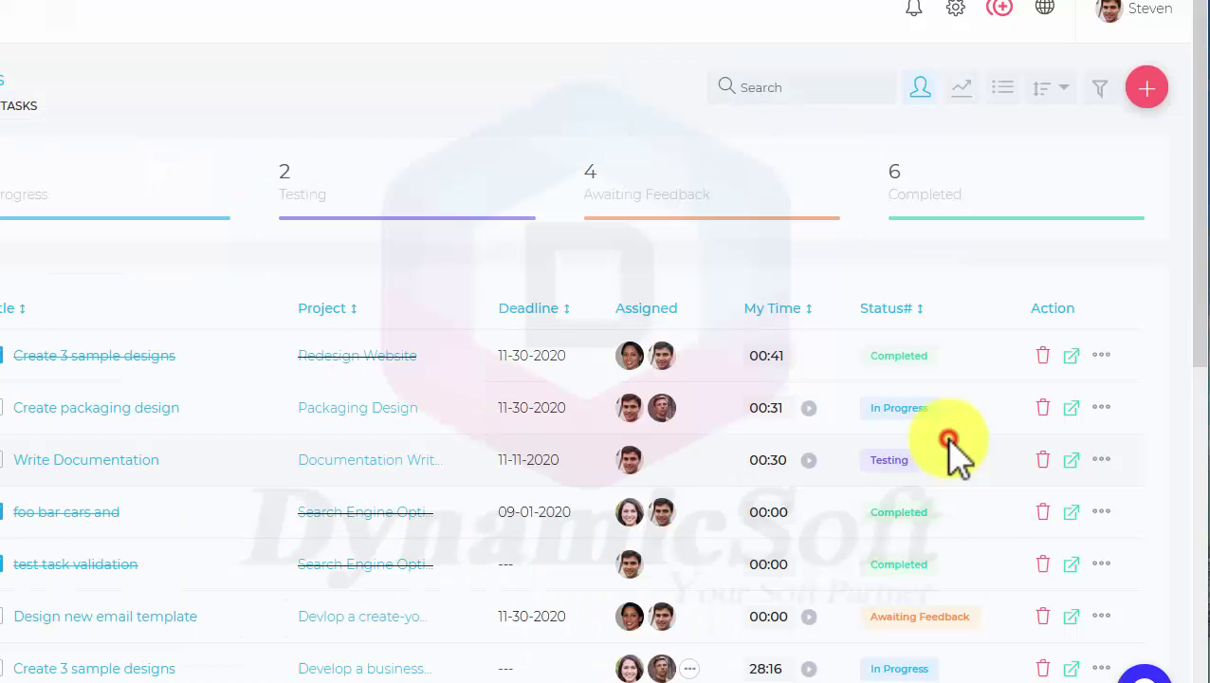
Step: Open the in-progress Keyword research task, select the first listed project member as assignee and update the assignment
scroll(1034, 562, down, 3)
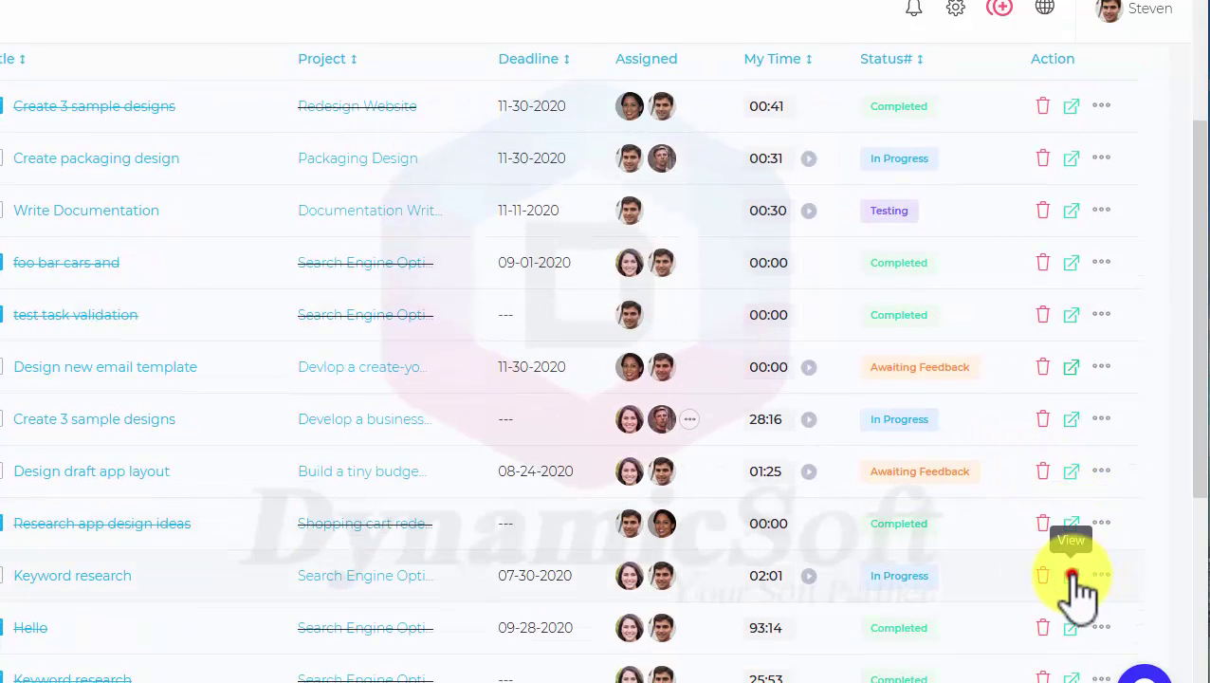
click(1071, 576)
scroll(393, 517, down, 2)
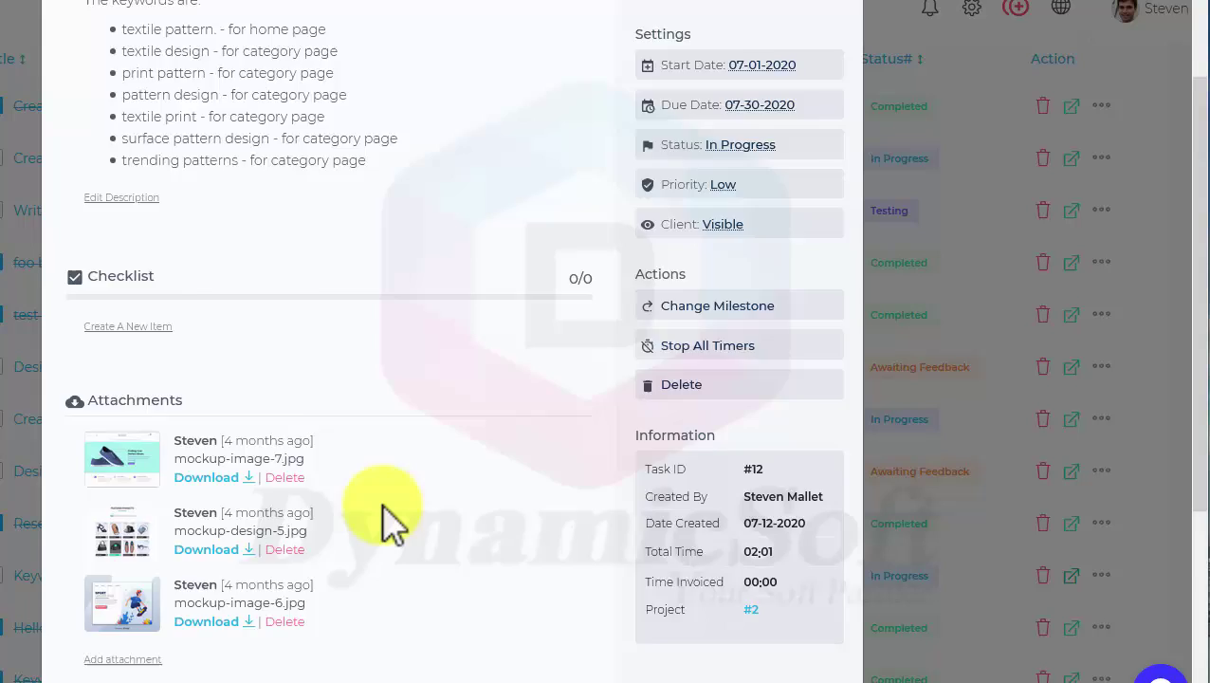
scroll(390, 517, up, 2)
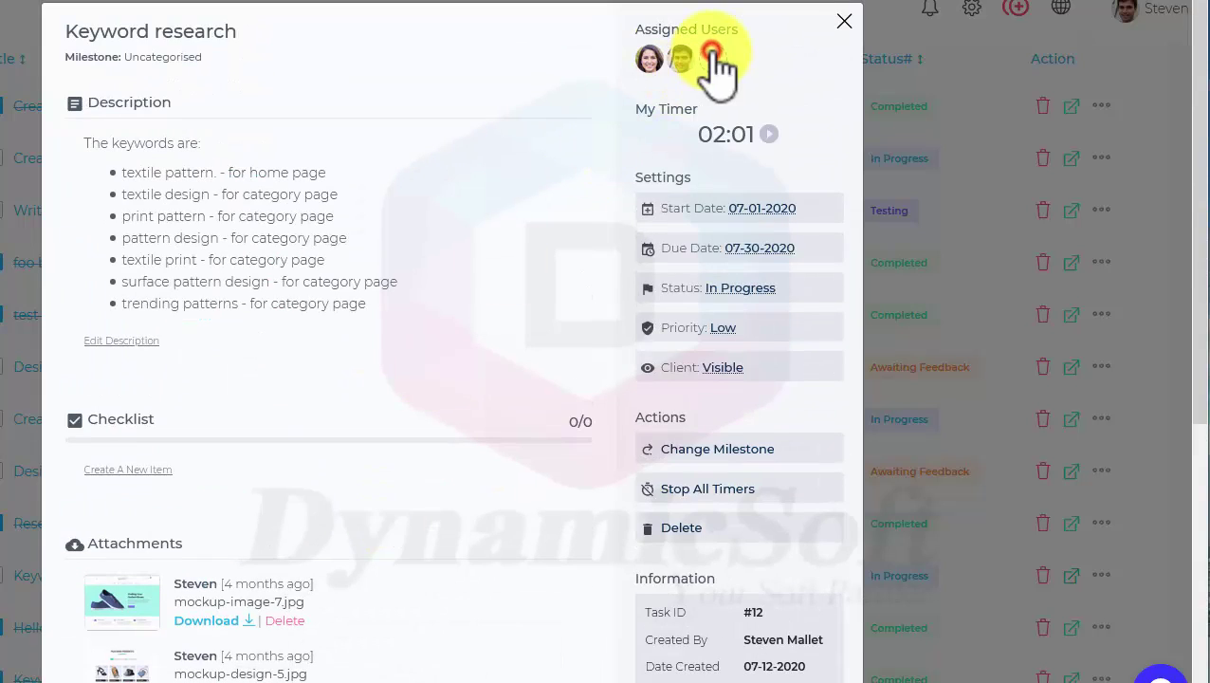
click(712, 57)
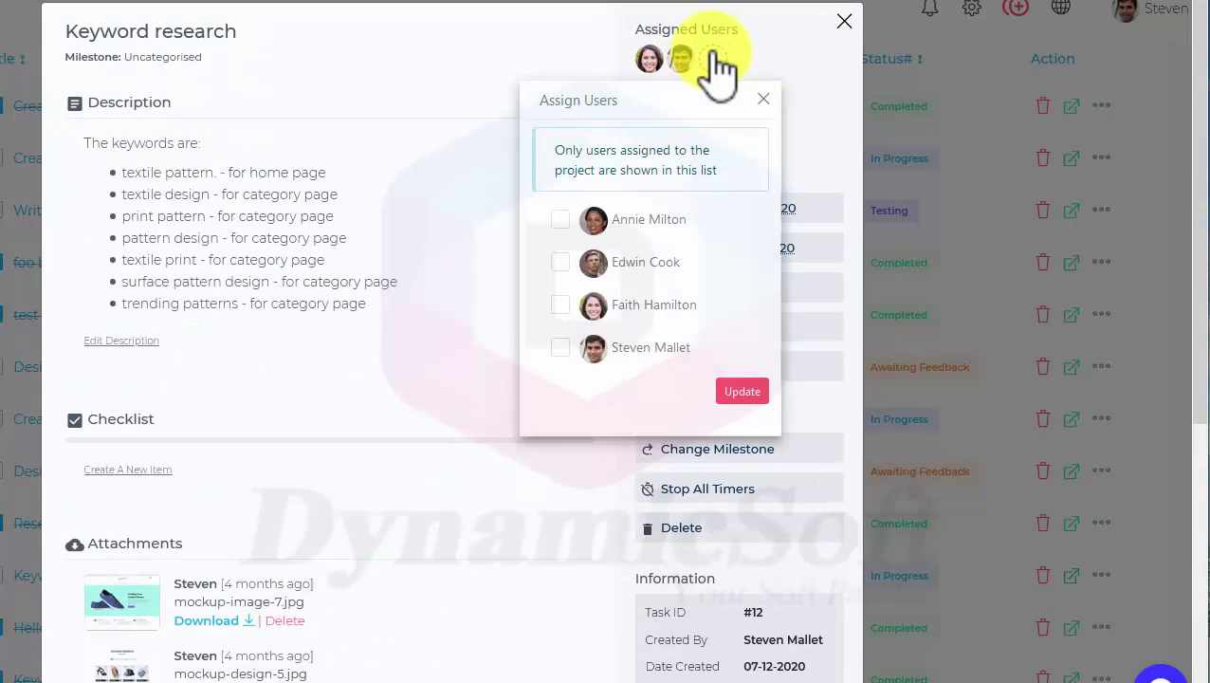
click(559, 219)
click(745, 391)
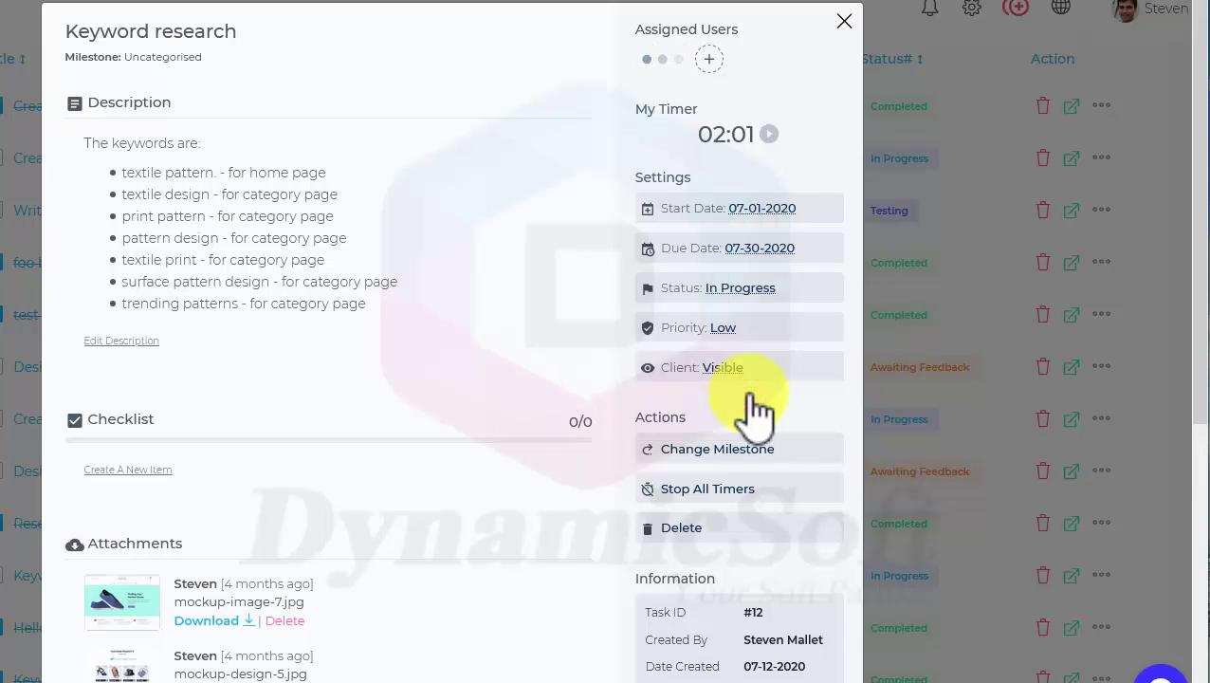
Step: Review the Keyword research task's settings, checklist, attachments, information and comments, and close the task
scroll(427, 495, down, 5)
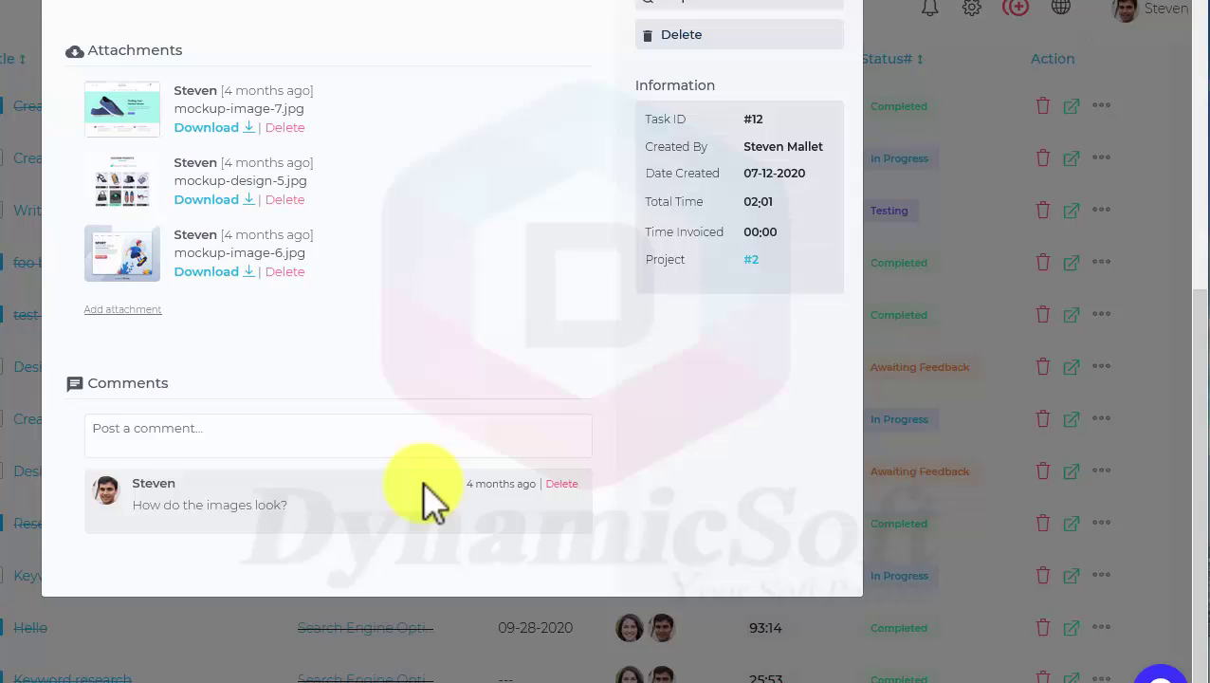
scroll(426, 495, up, 3)
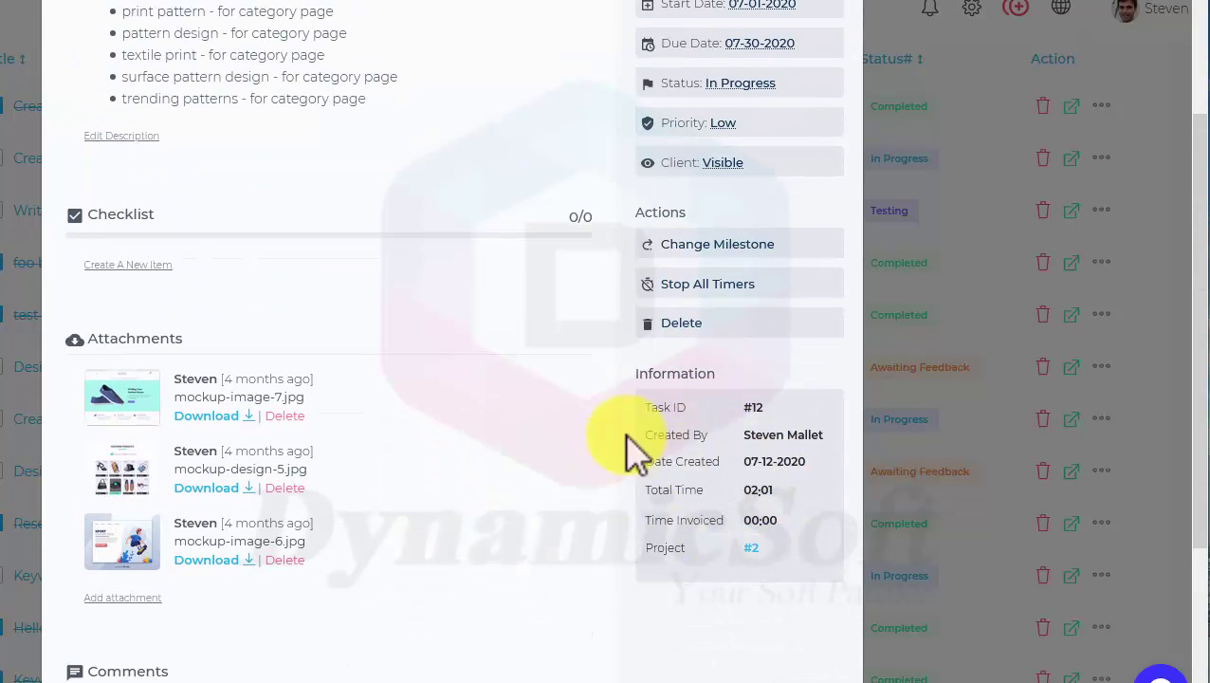
scroll(607, 337, up, 3)
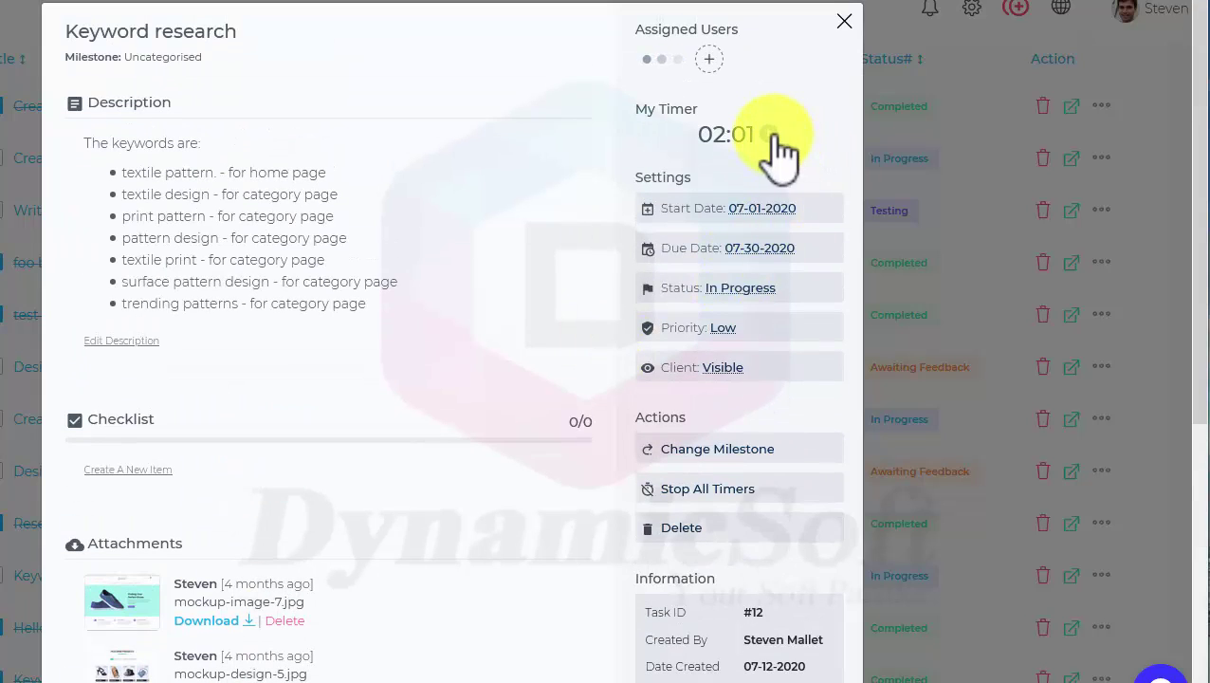
scroll(475, 359, down, 3)
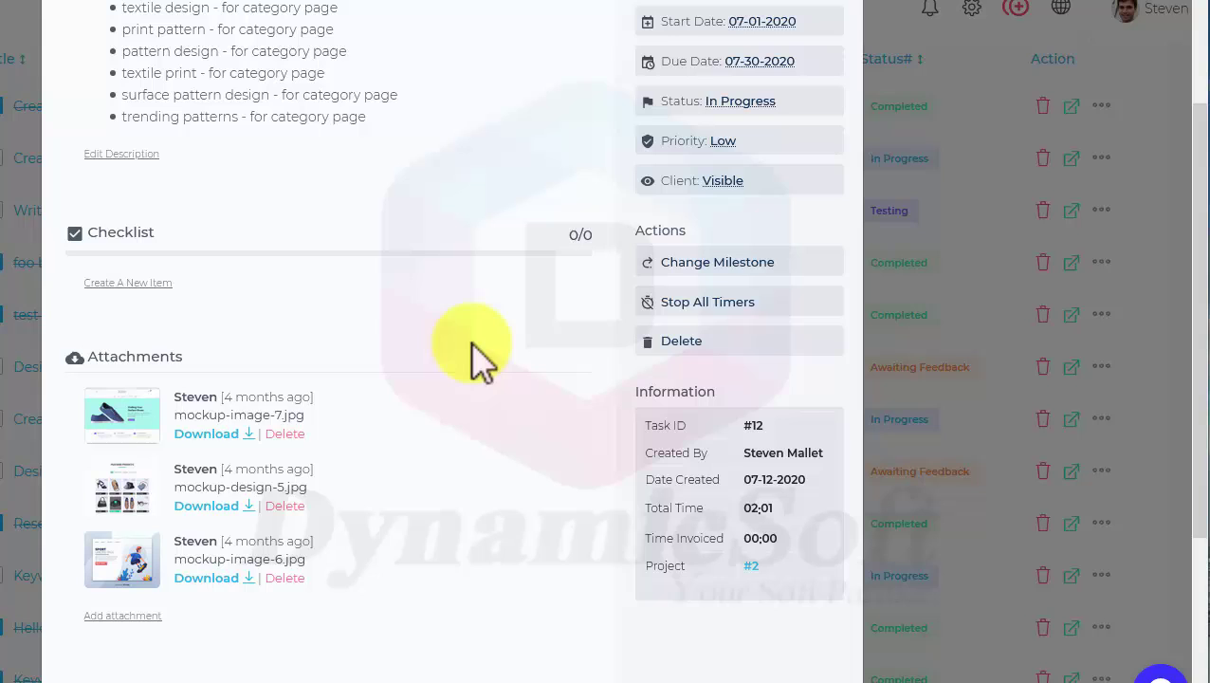
scroll(427, 370, up, 3)
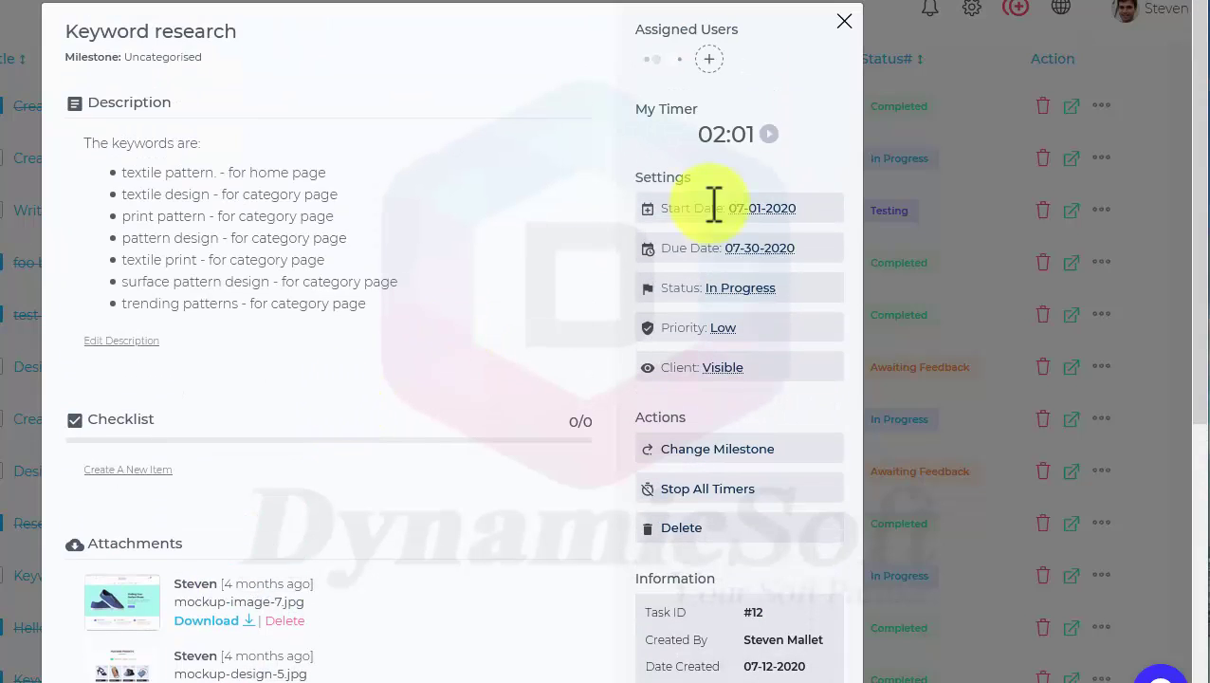
scroll(517, 344, down, 3)
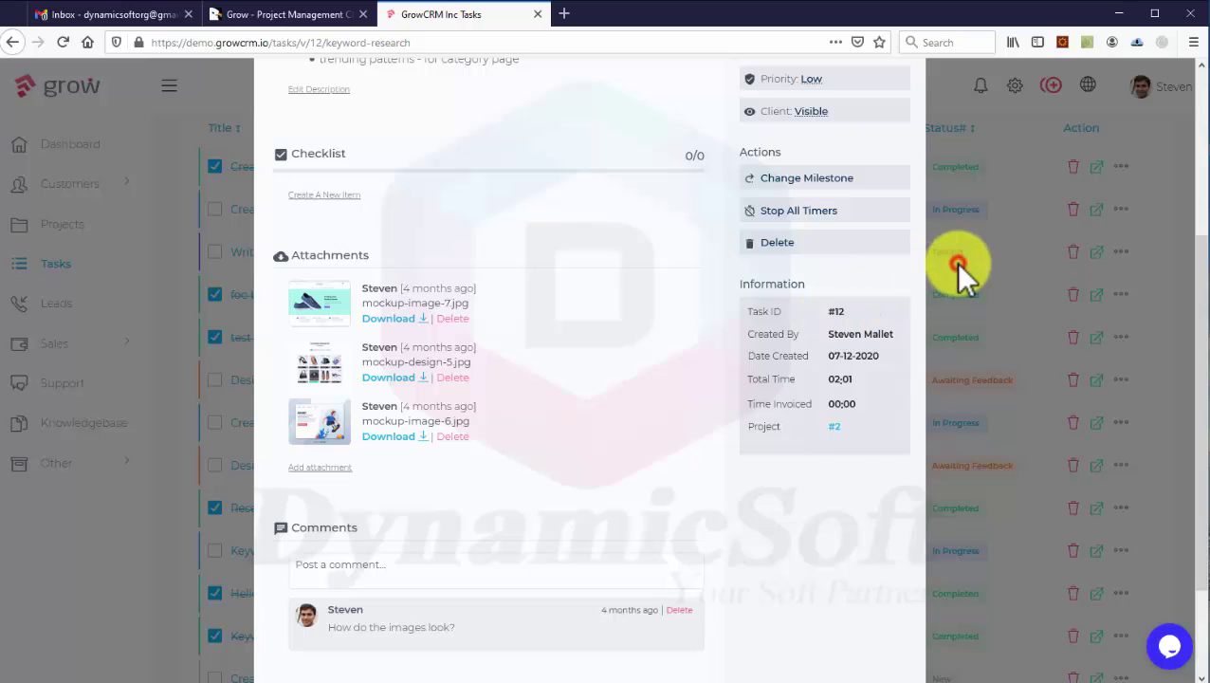
click(955, 261)
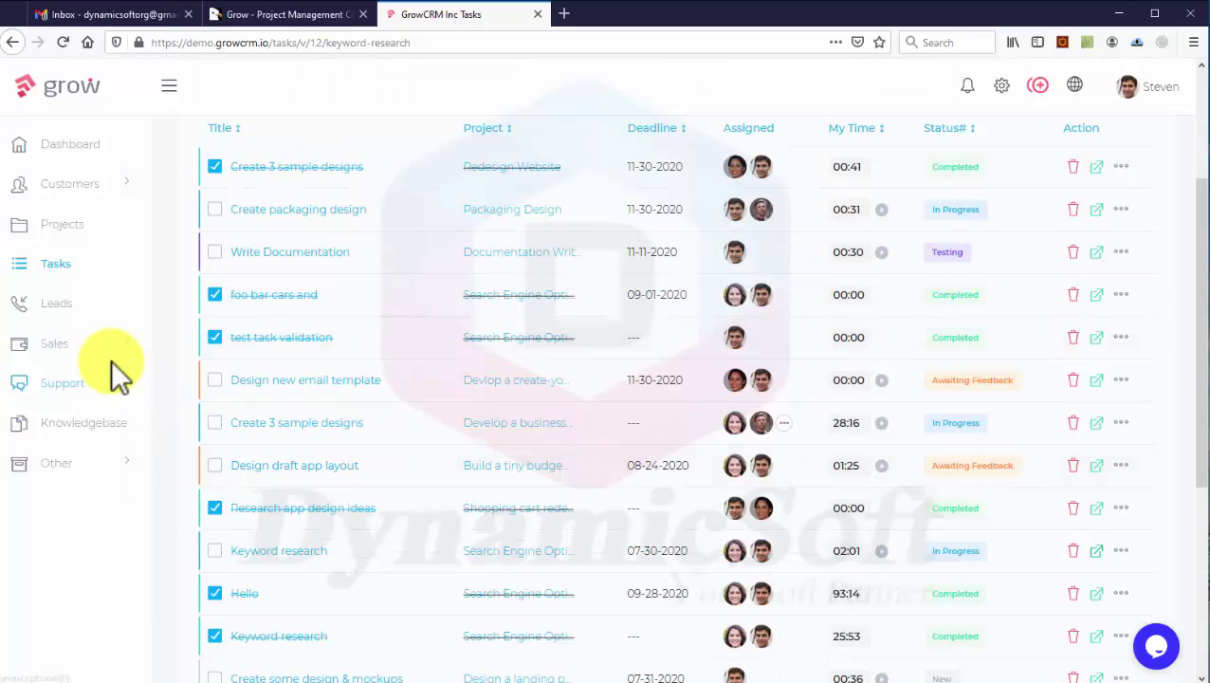
Step: Open the leads board and view the new-lead forms for the Disqualified stage and the whole board, closing each without submitting
click(55, 308)
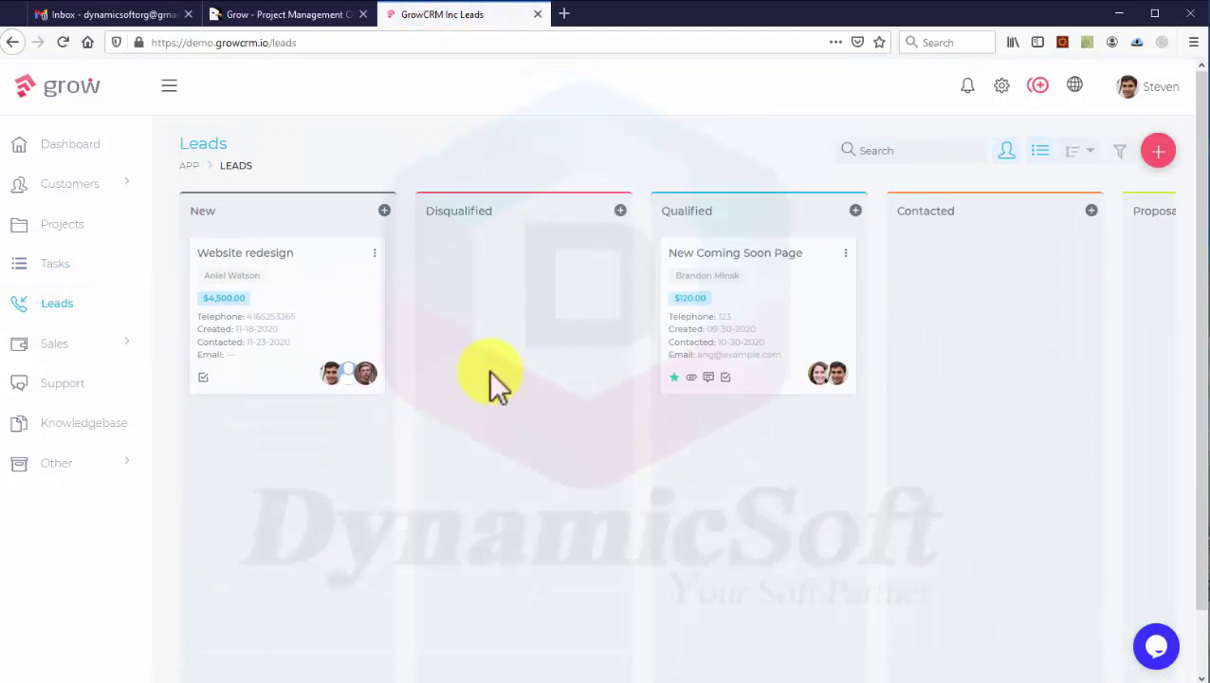
click(619, 210)
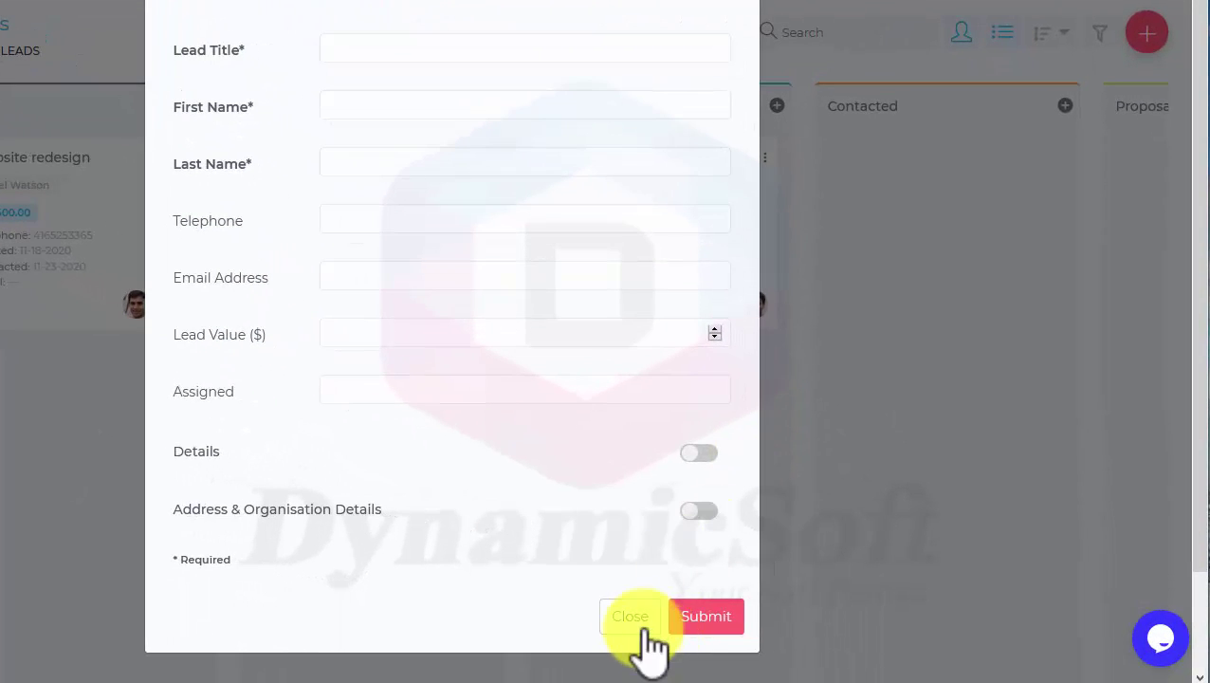
click(640, 621)
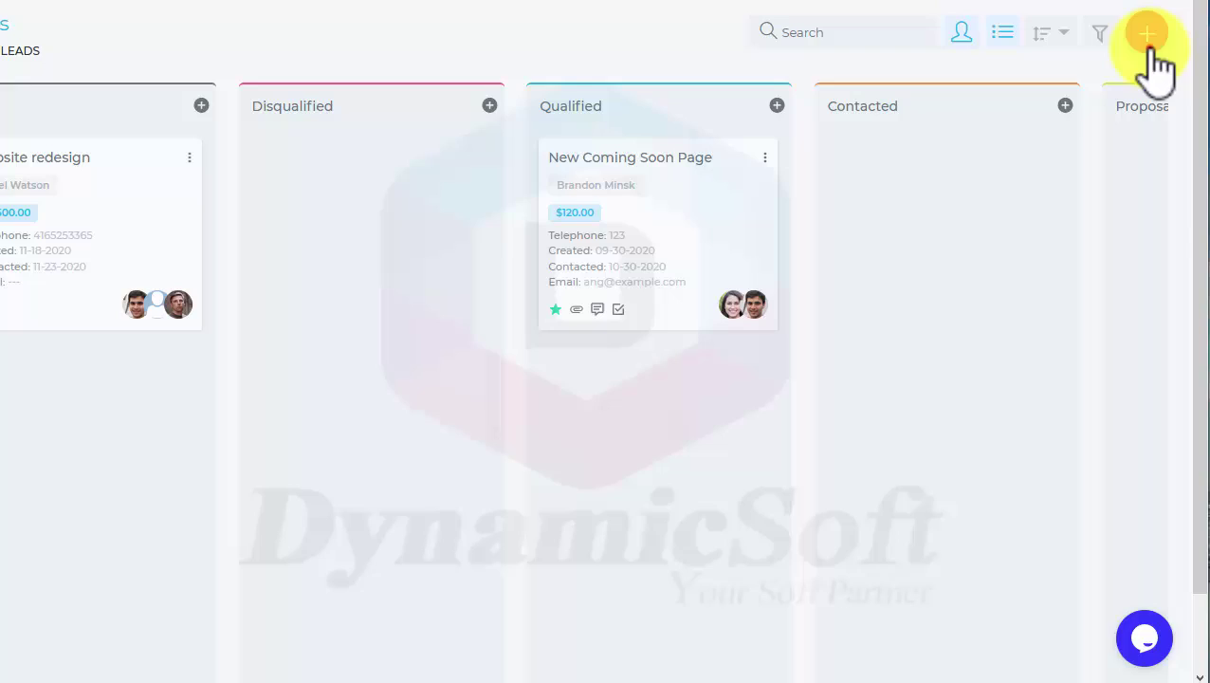
click(1147, 34)
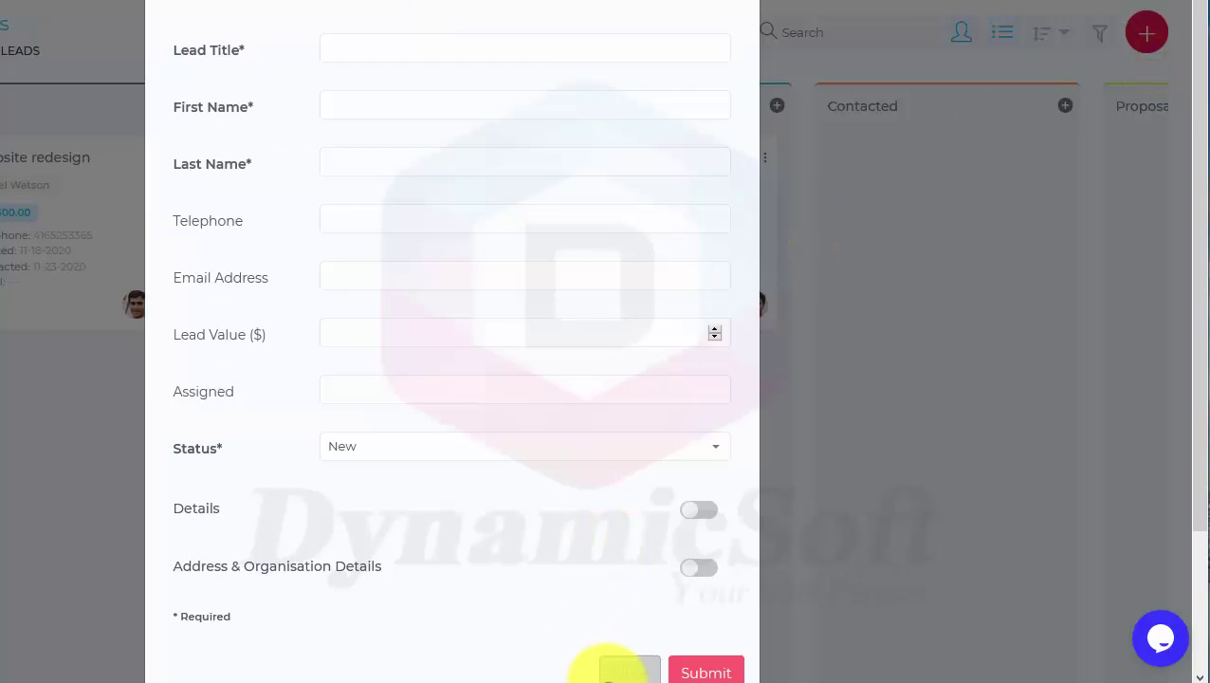
click(615, 670)
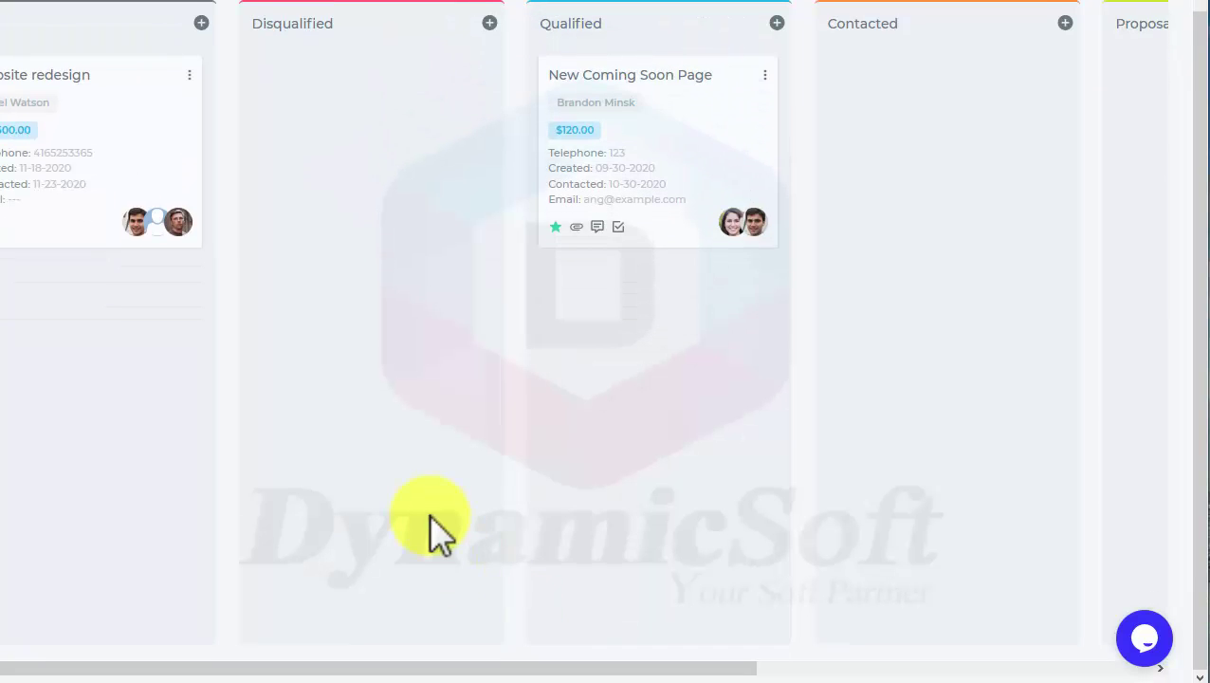
Step: Move the New Coming Soon Page and Website redesign leads into the Disqualified stage, and reload the leads board
drag(659, 170, 399, 210)
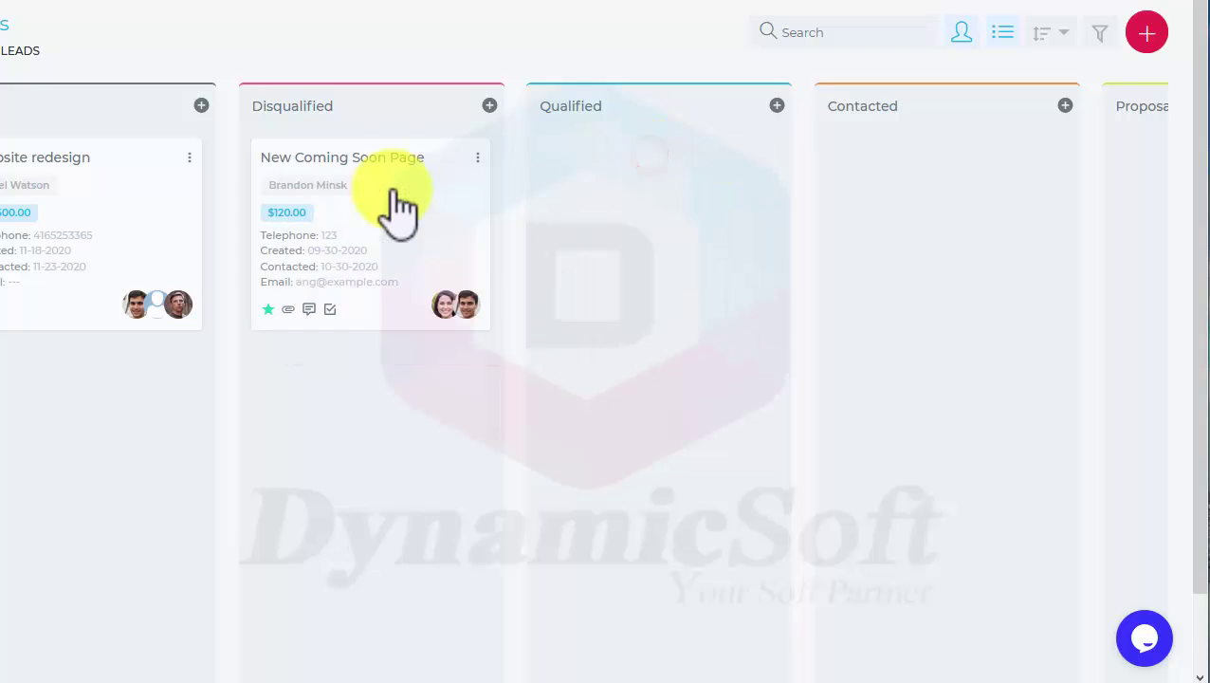
drag(81, 166, 324, 329)
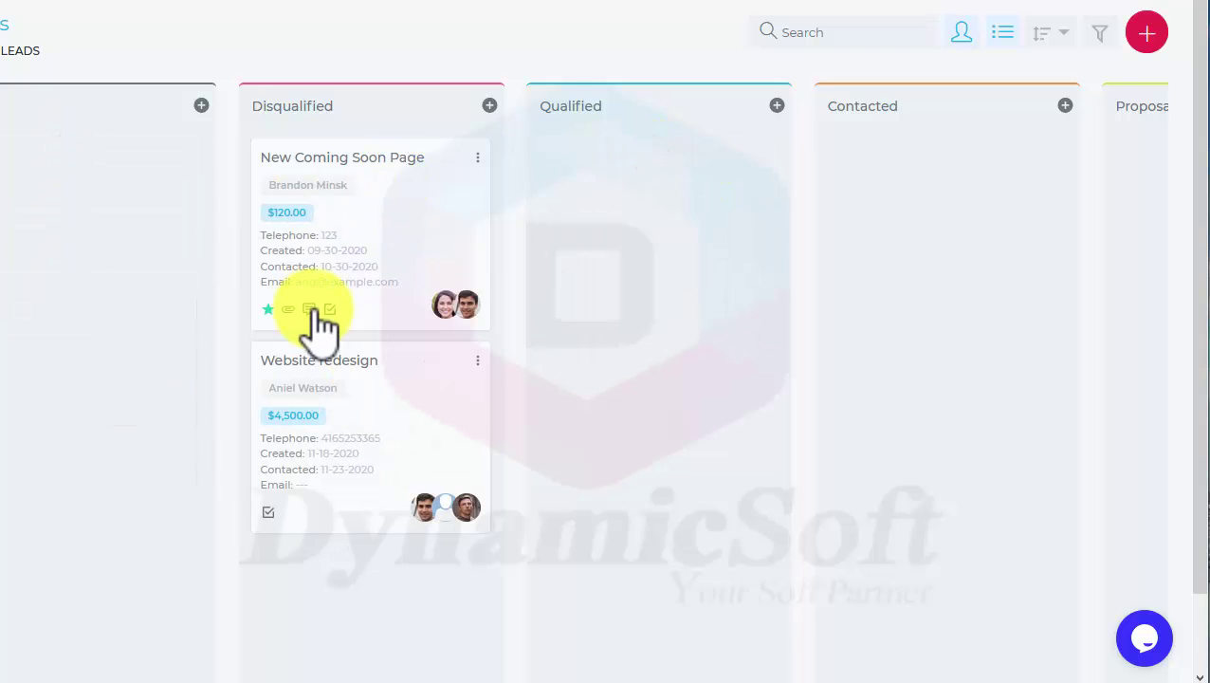
mouse_move(65, 329)
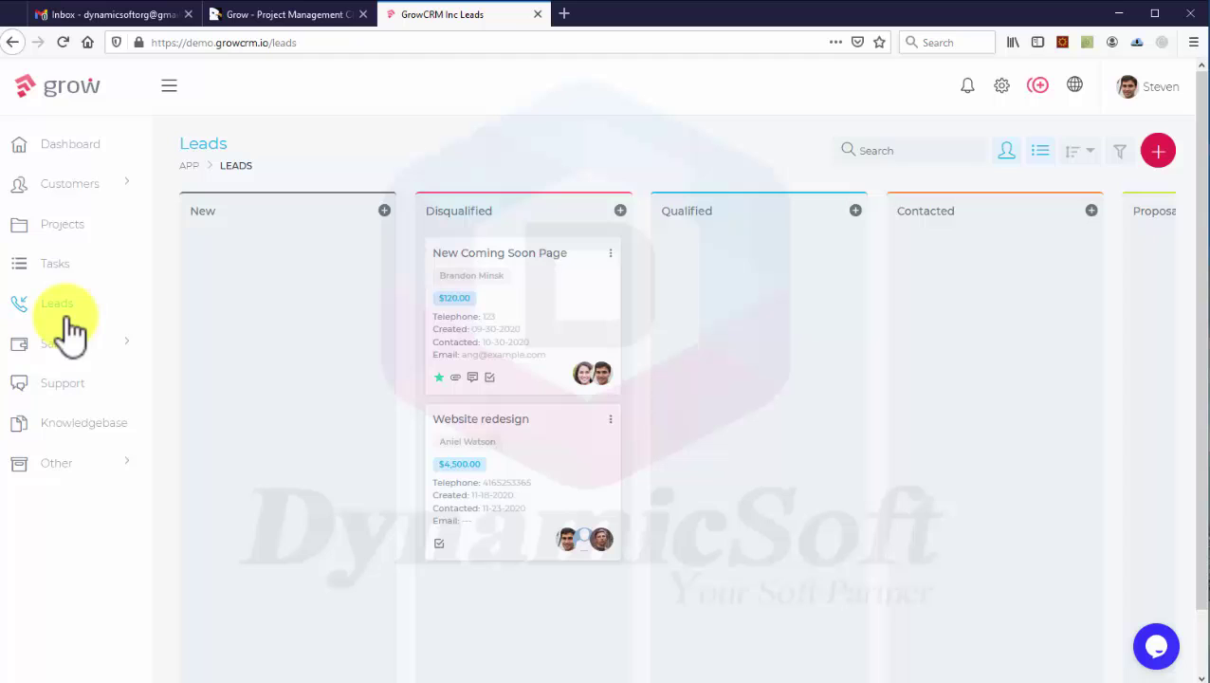
click(55, 302)
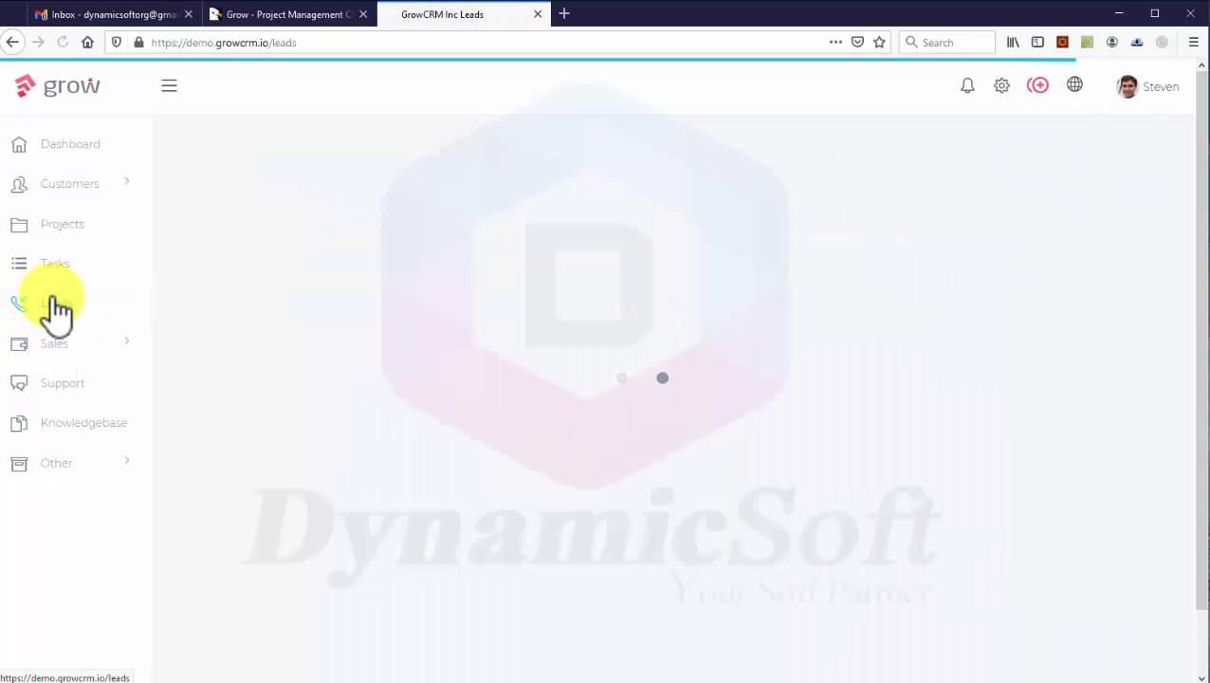
Step: View the Documentation Writing project's files, and bring up the download prompt for mockup-design-5.jpg, cancelling it without saving
click(70, 227)
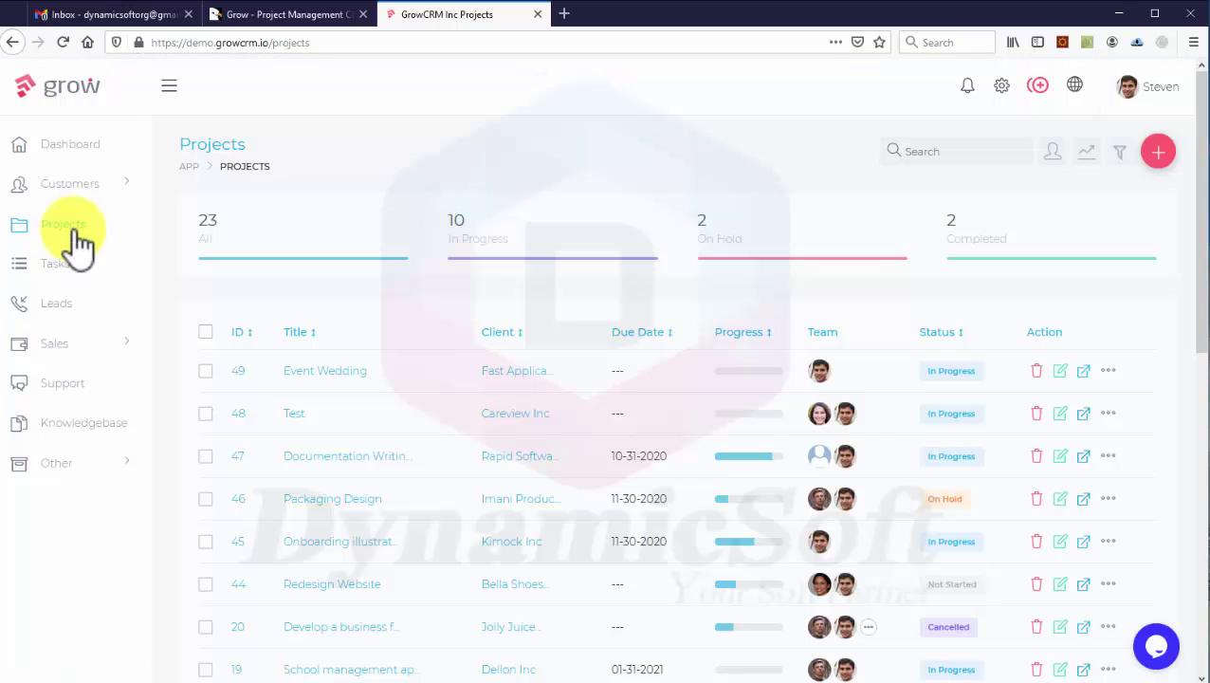
click(347, 453)
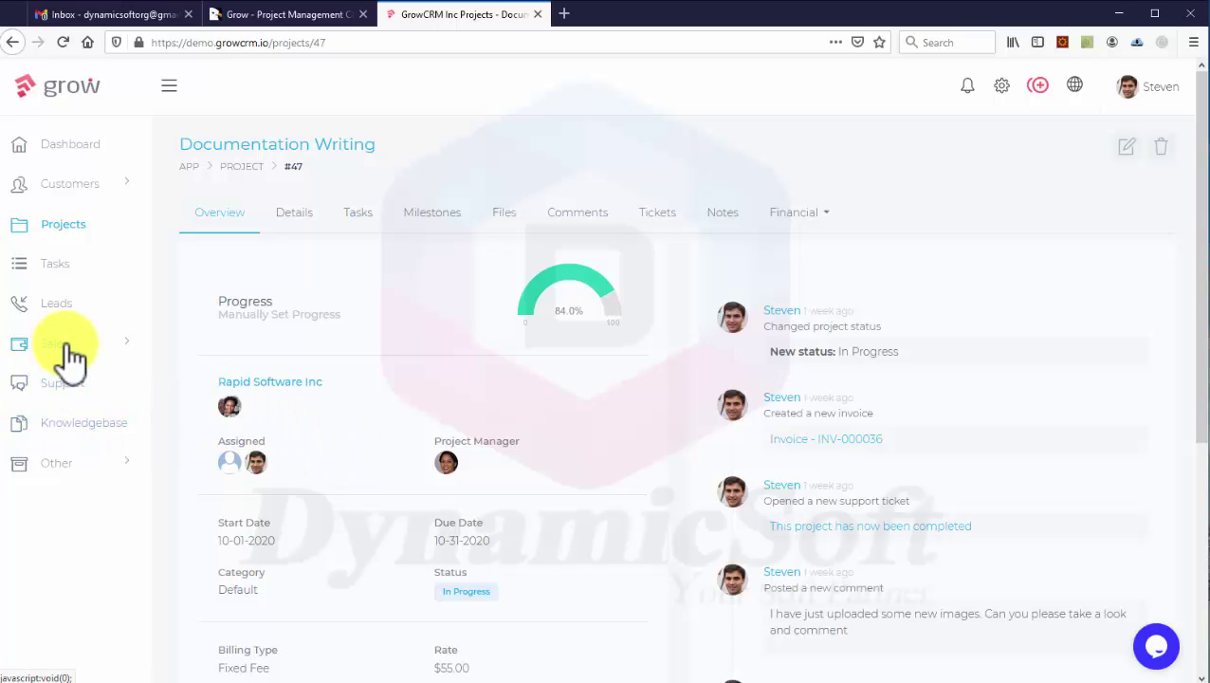
click(511, 215)
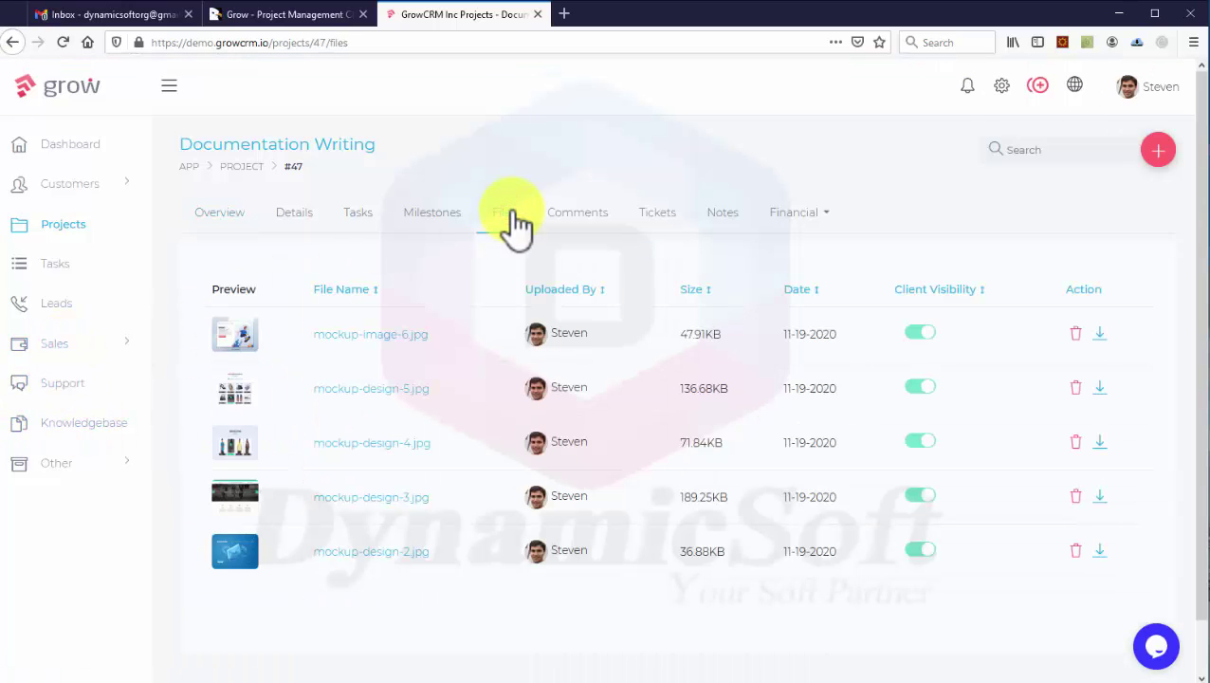
click(373, 390)
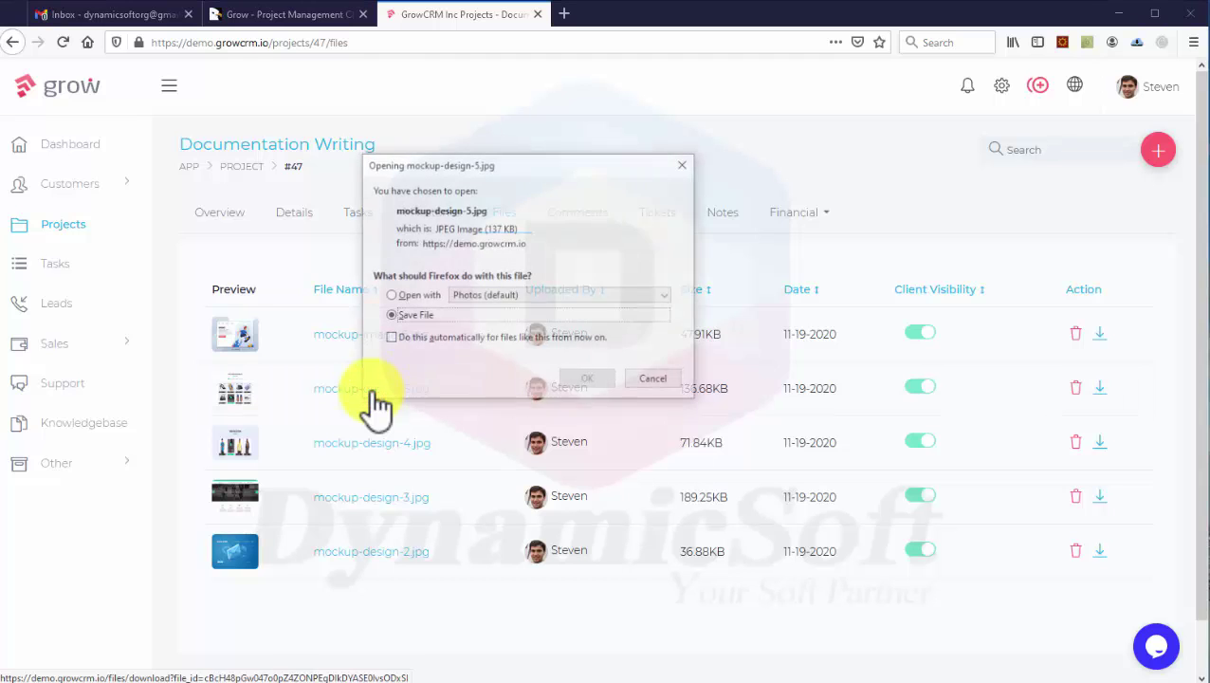
click(655, 380)
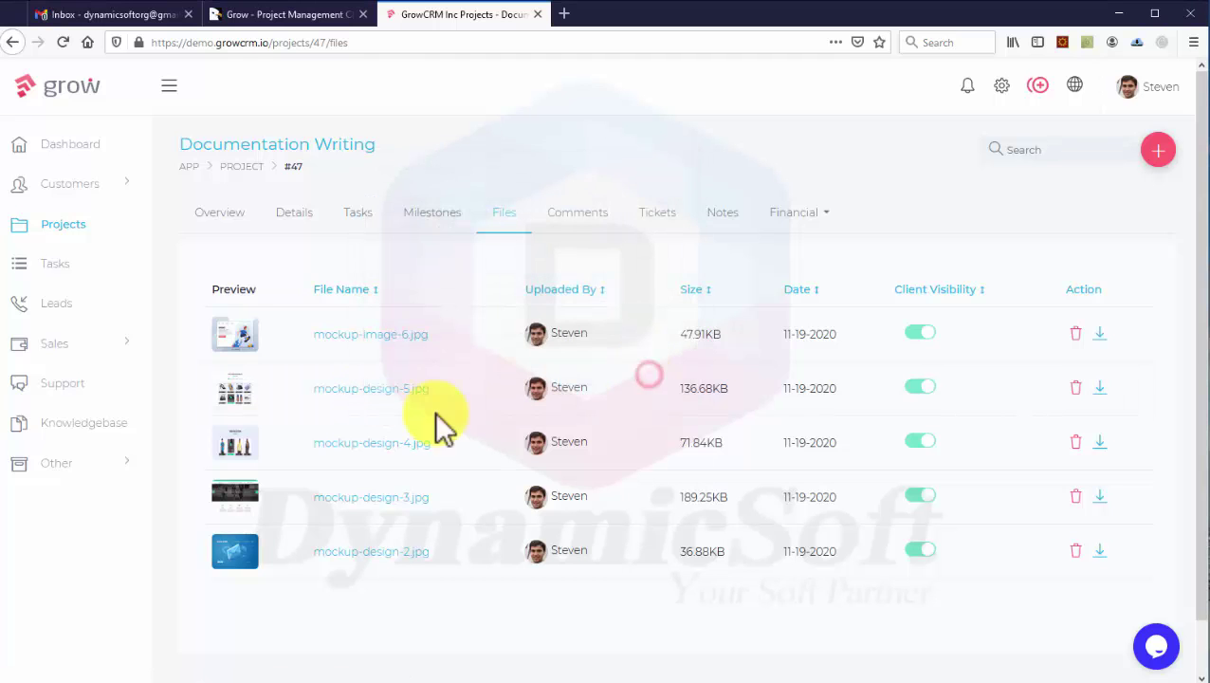
Step: Open the leads board and look through all its stages, from New to Converted
click(76, 353)
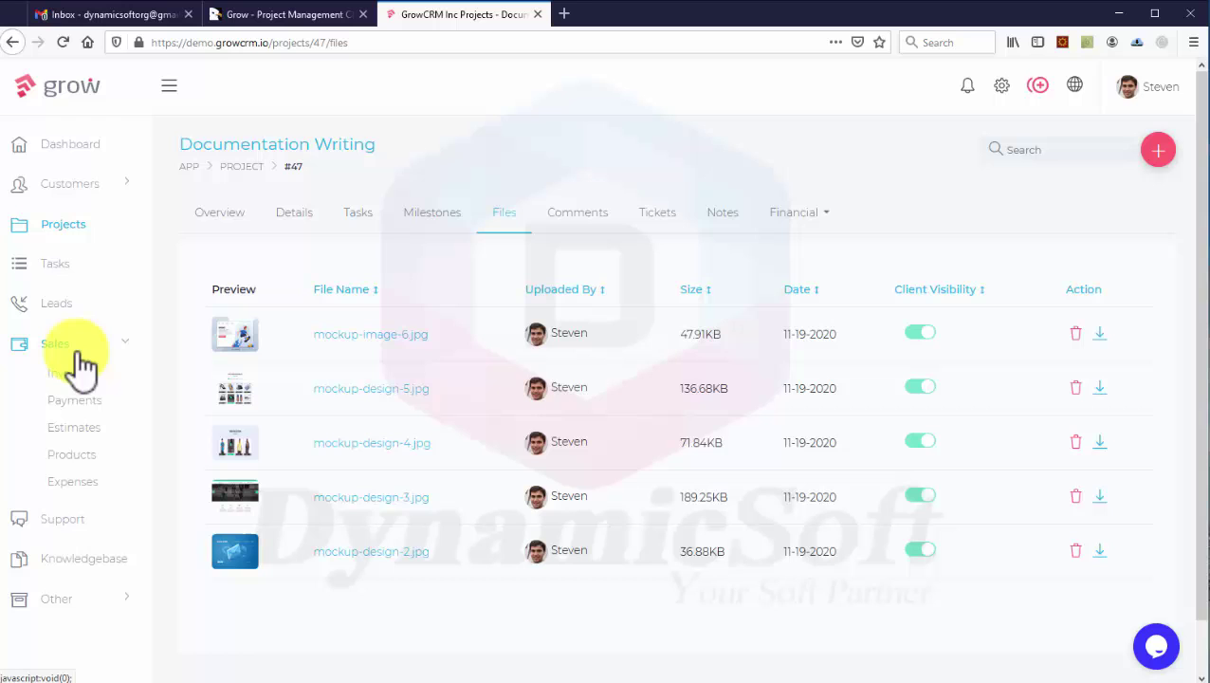
click(55, 302)
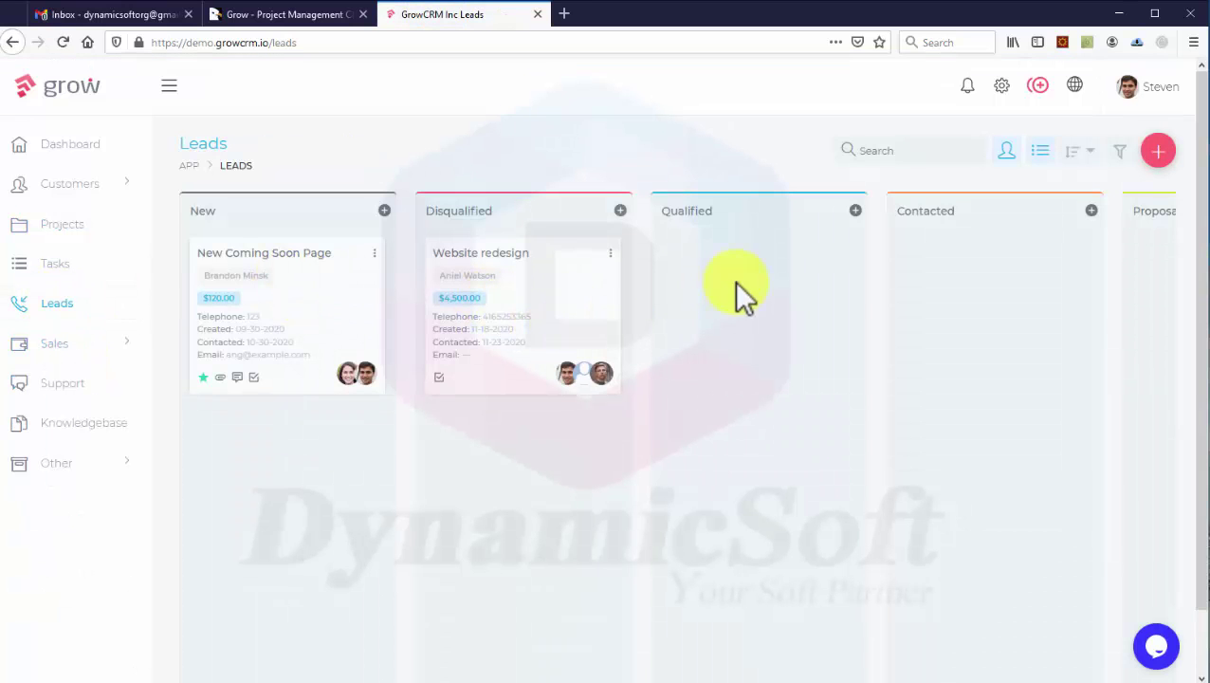
scroll(802, 490, down, 2)
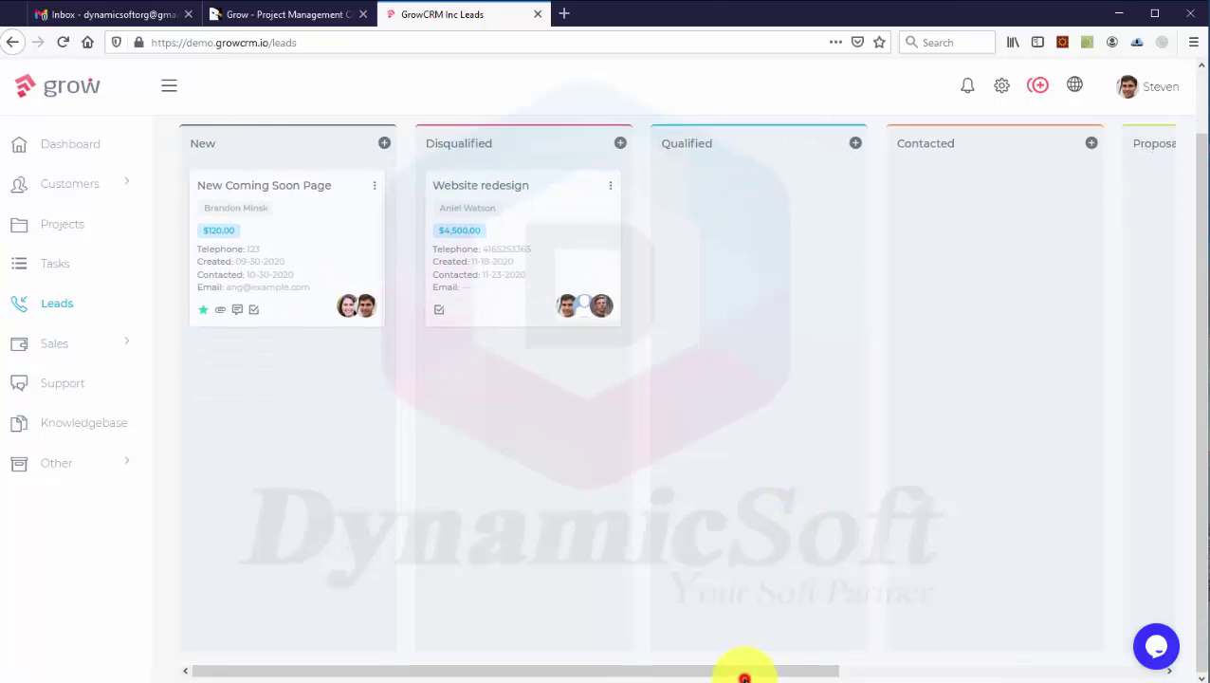
drag(851, 666, 1052, 631)
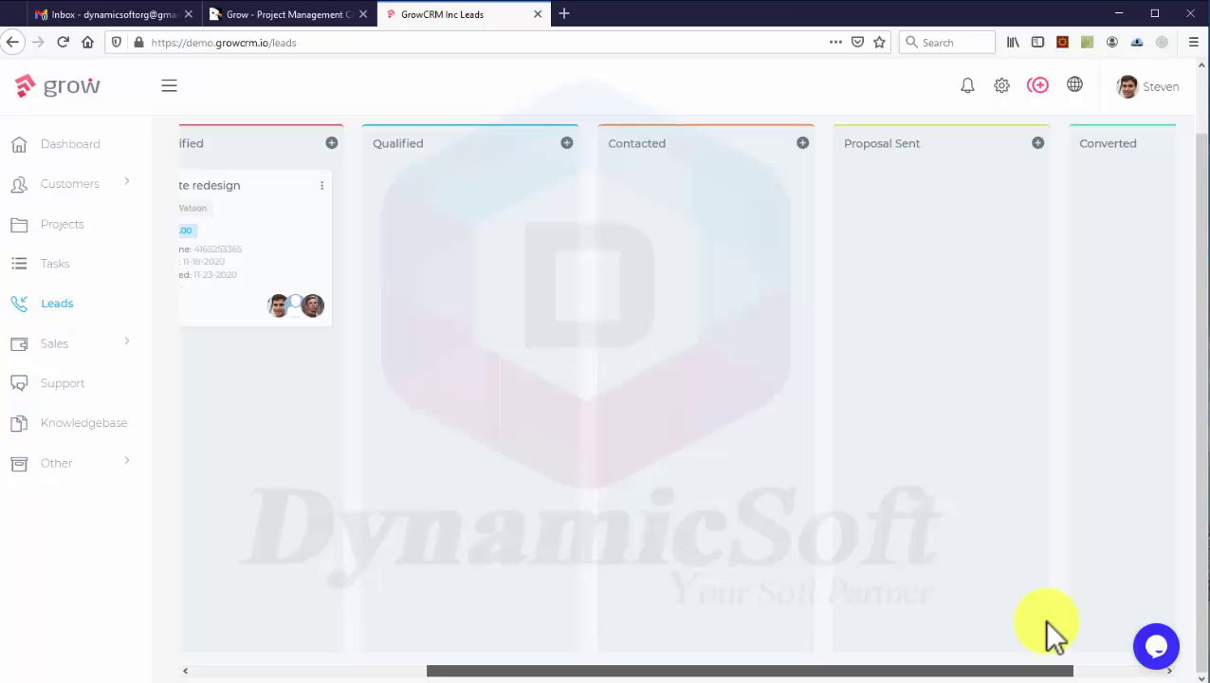
drag(981, 671, 567, 675)
scroll(683, 498, up, 2)
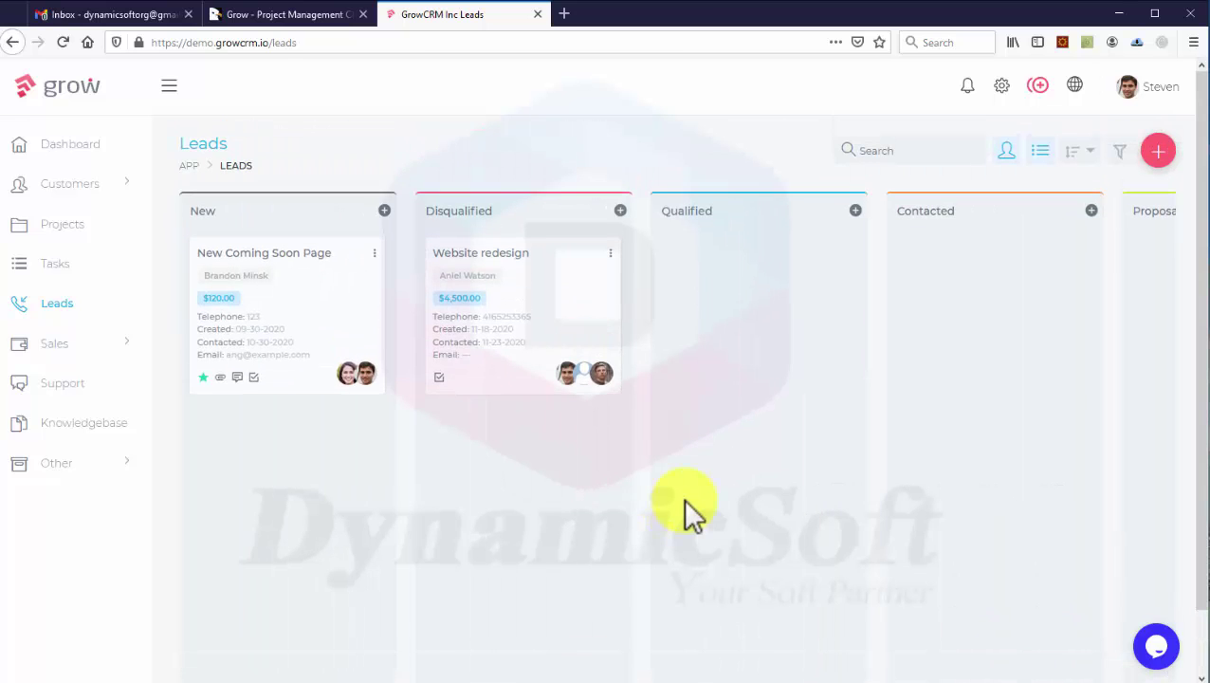
Step: View the new-lead form for the Qualified stage and close it without submitting
click(856, 210)
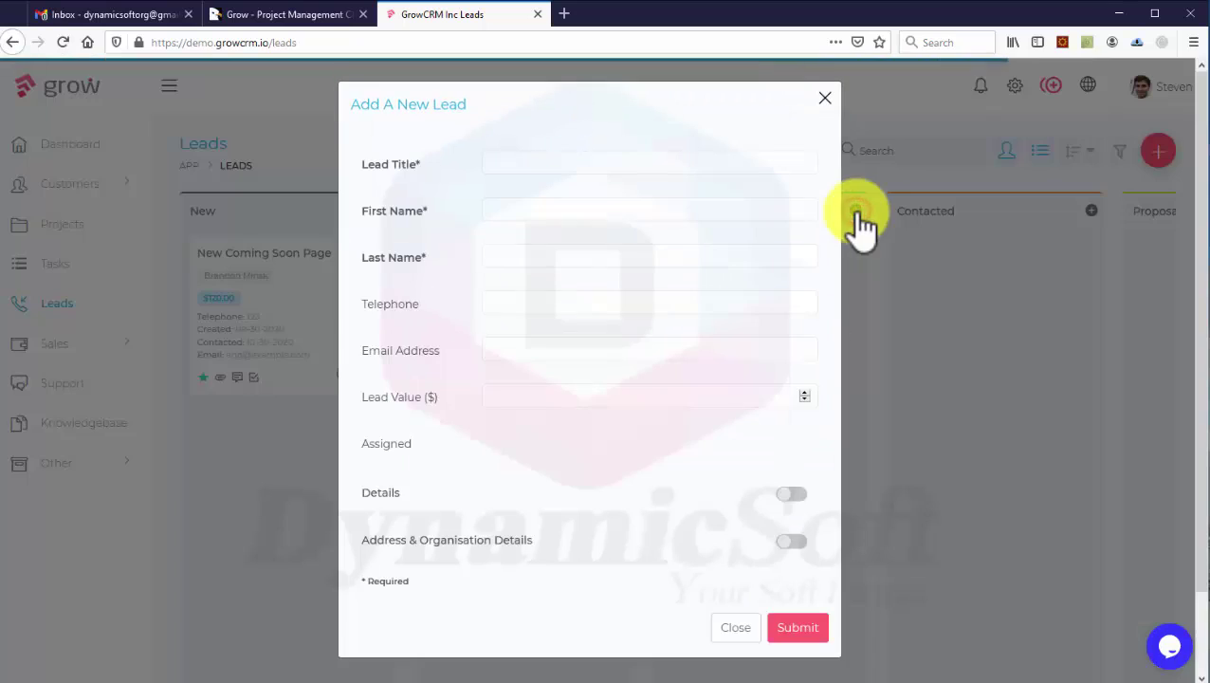
scroll(675, 474, down, 2)
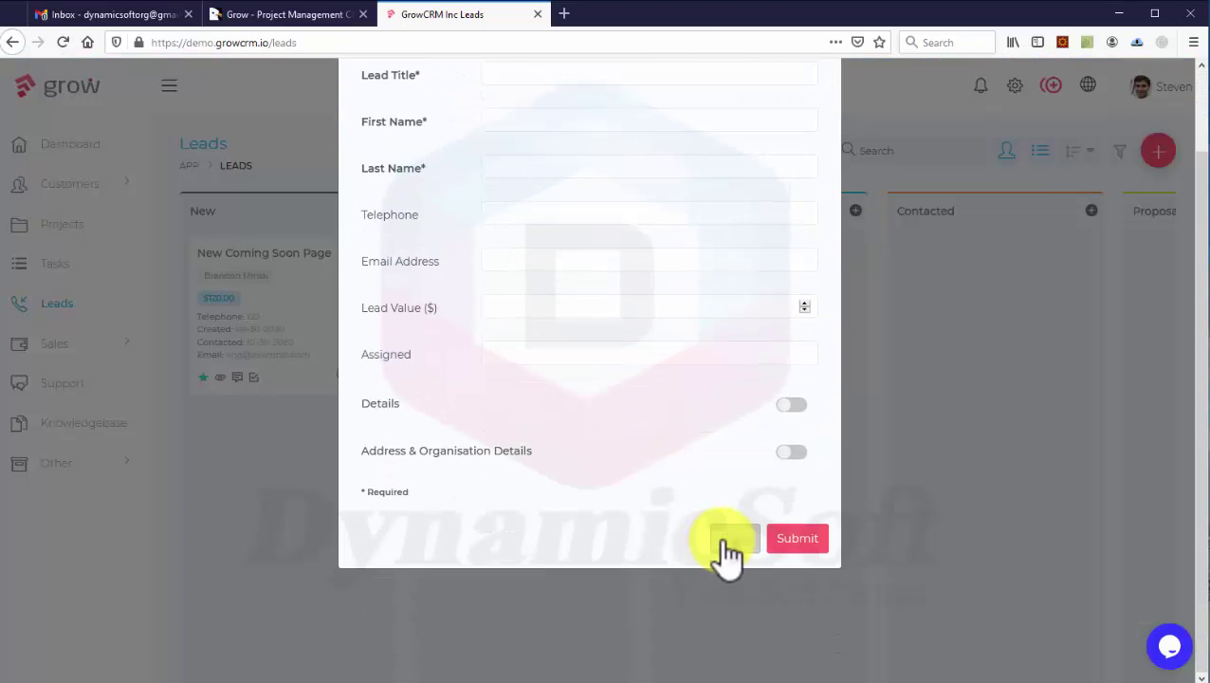
click(727, 548)
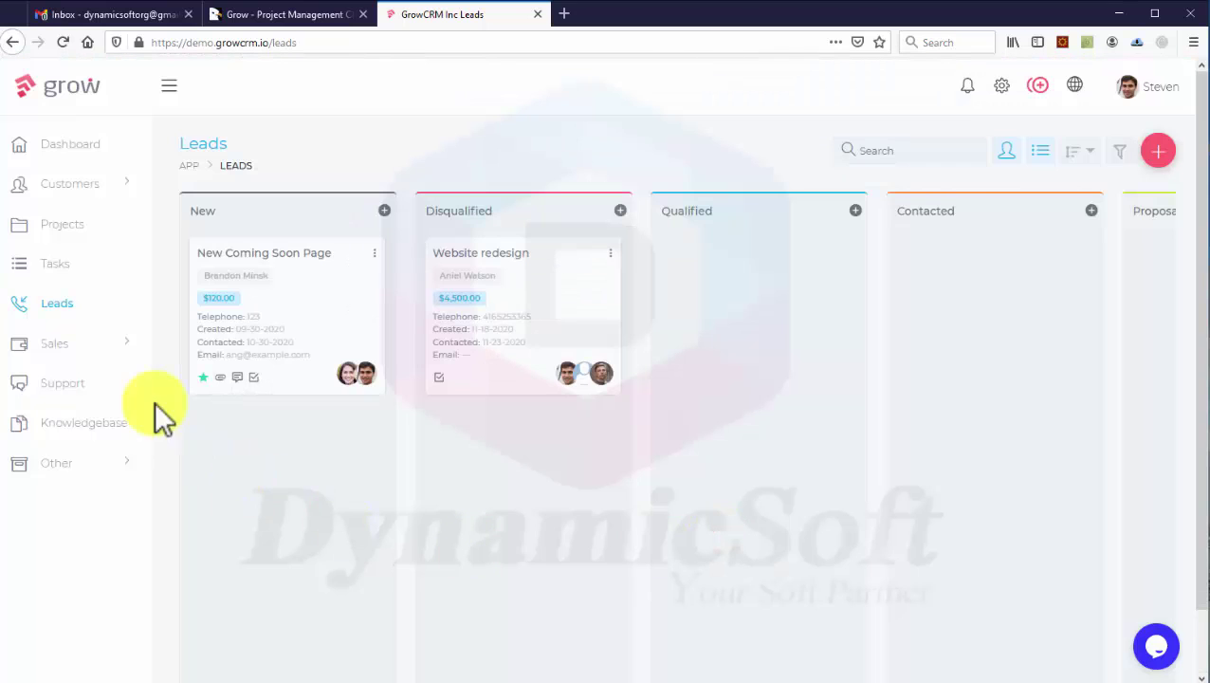
Step: Look through the sales invoices list and open the payments recorded for the Jolly Juice invoice
click(112, 349)
click(76, 373)
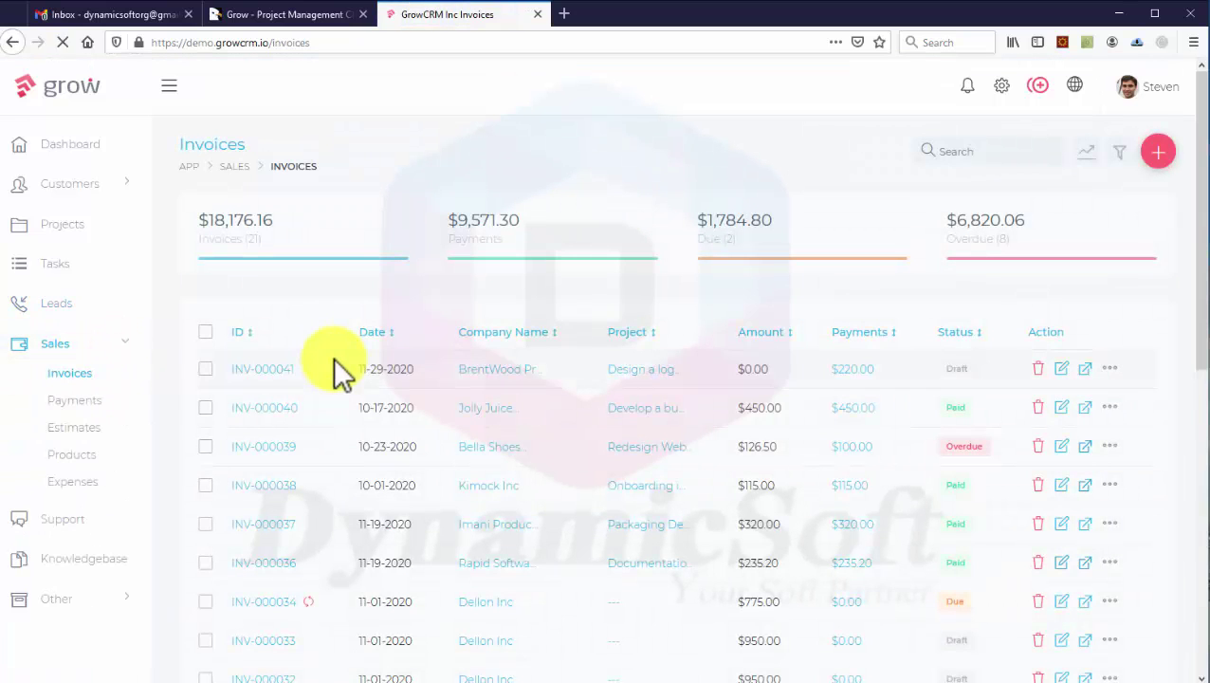
scroll(731, 443, down, 2)
scroll(731, 444, up, 1)
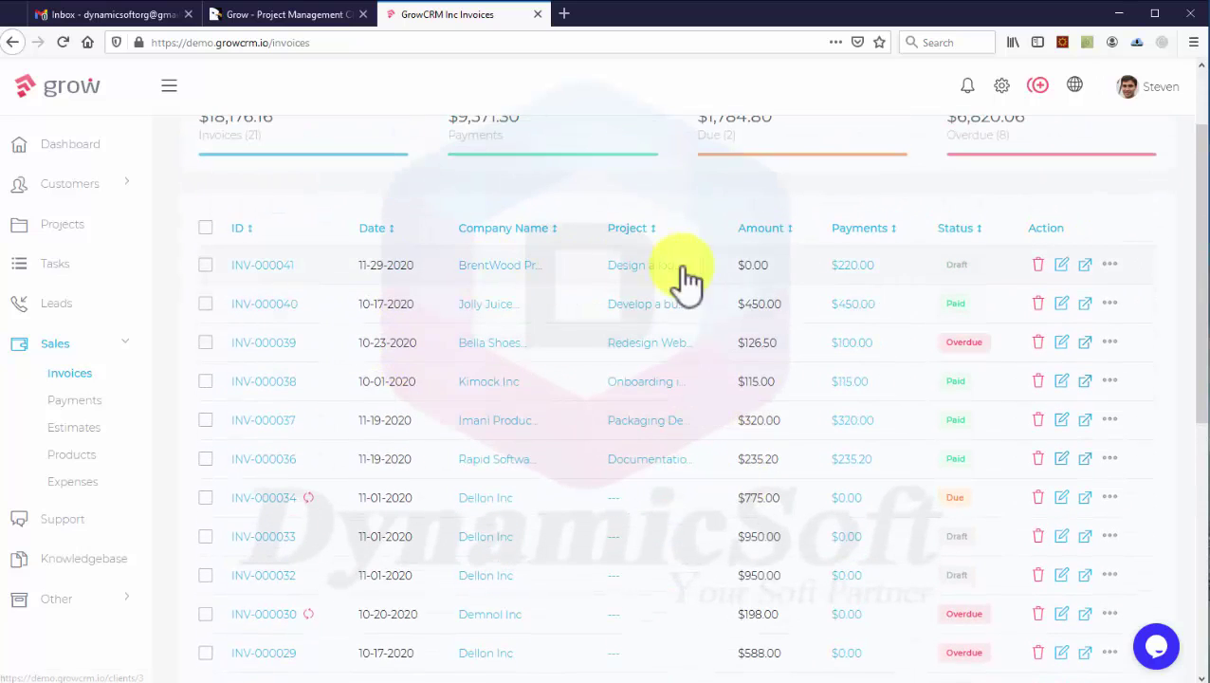
click(856, 304)
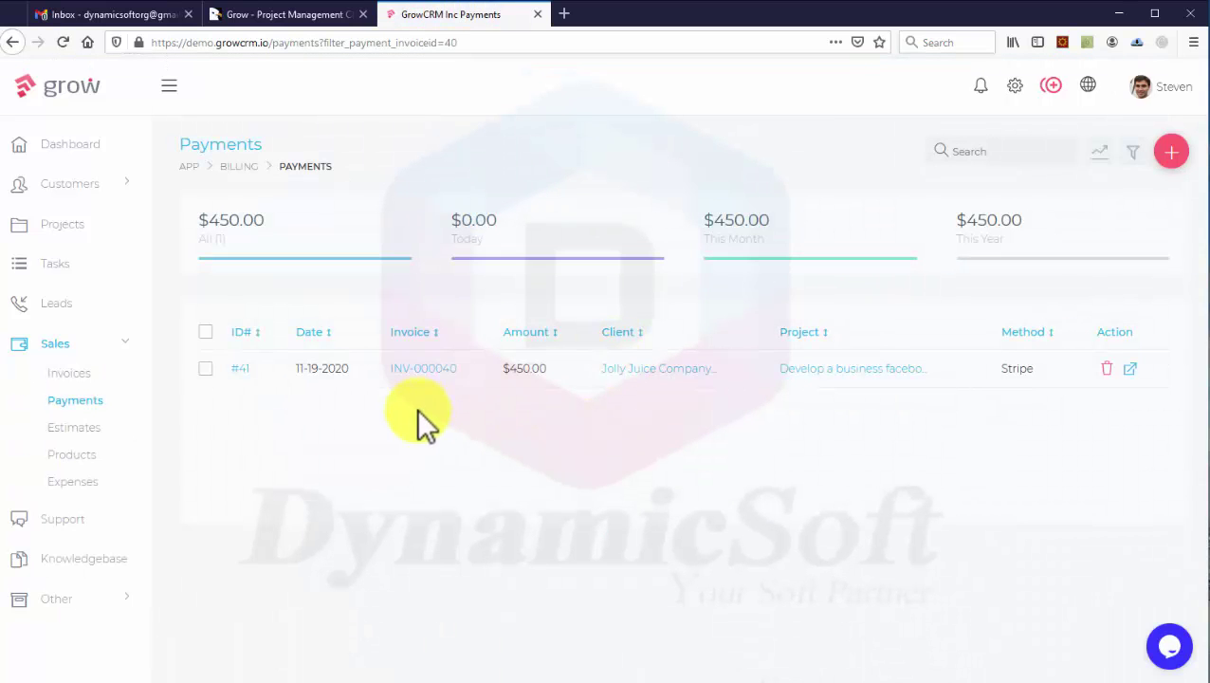
Step: Open the Jolly Juice invoice from its payment record and review the whole document
click(423, 369)
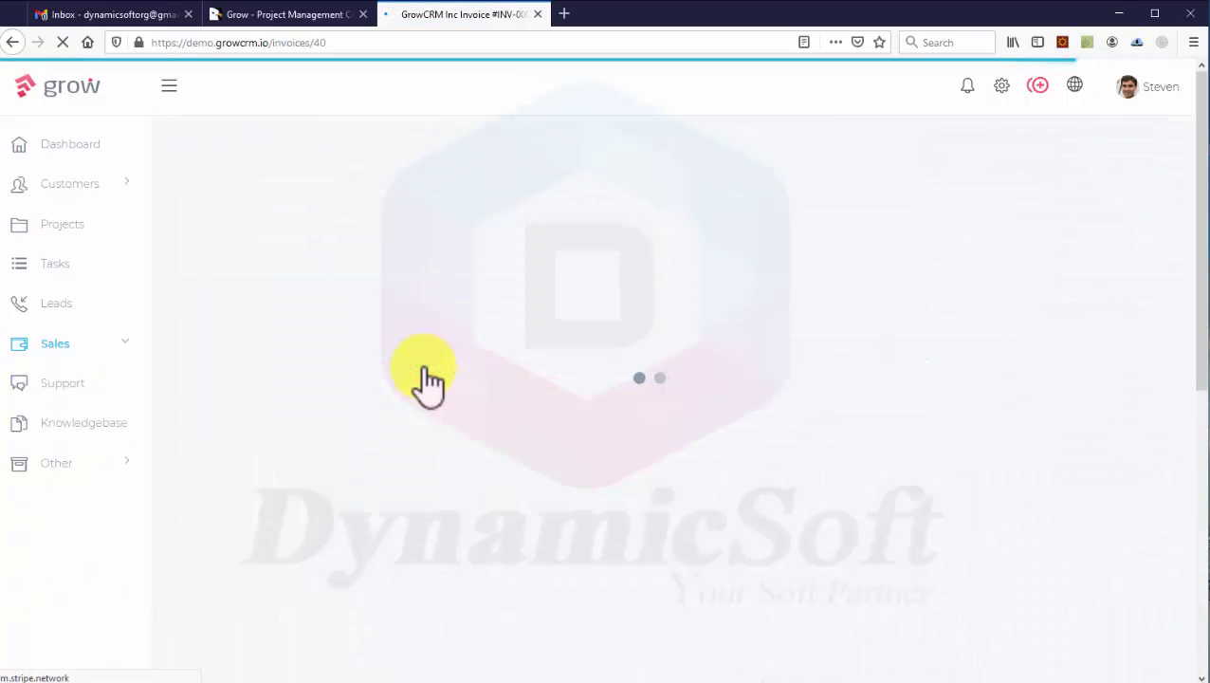
scroll(430, 344, down, 5)
scroll(430, 343, up, 5)
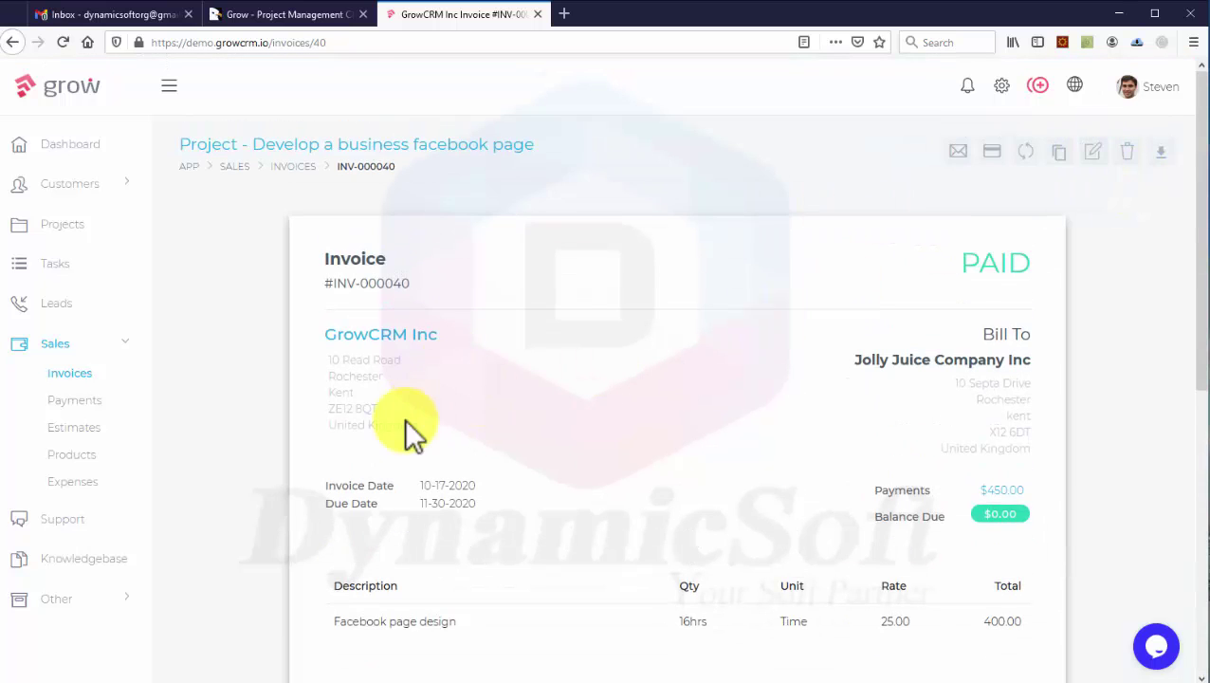
scroll(405, 422, down, 5)
scroll(406, 407, up, 5)
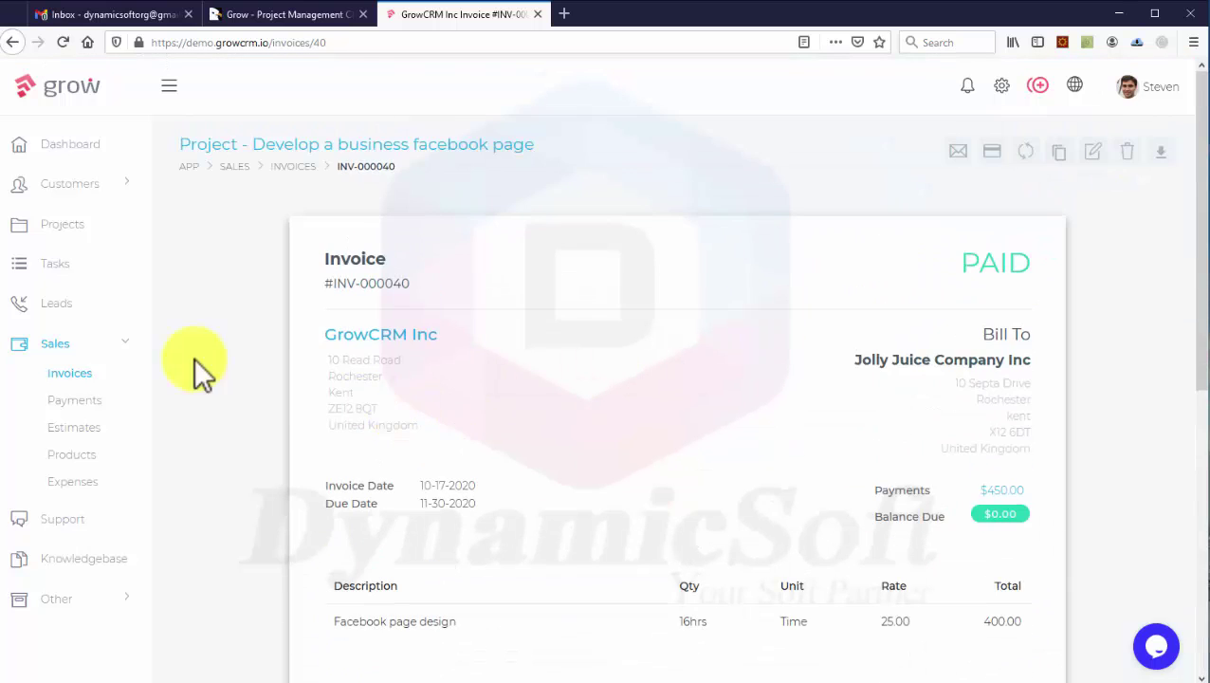
Step: Go to the products list, view the new-product form, and close it without submitting
click(76, 403)
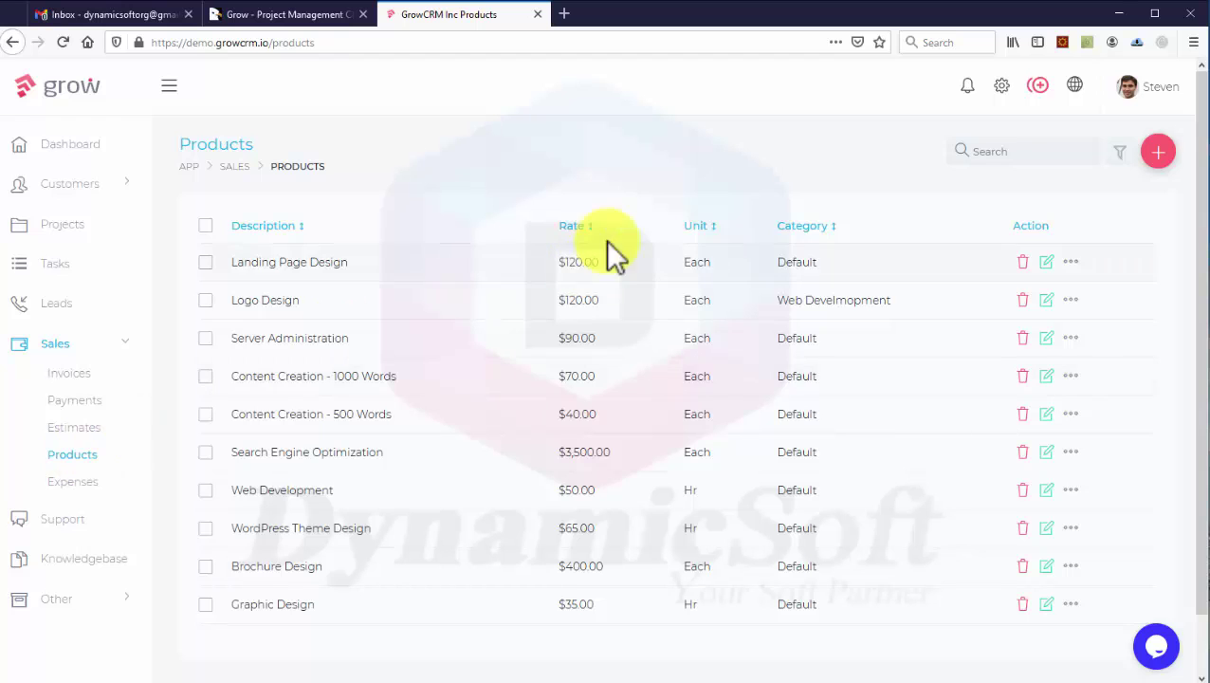
click(1152, 155)
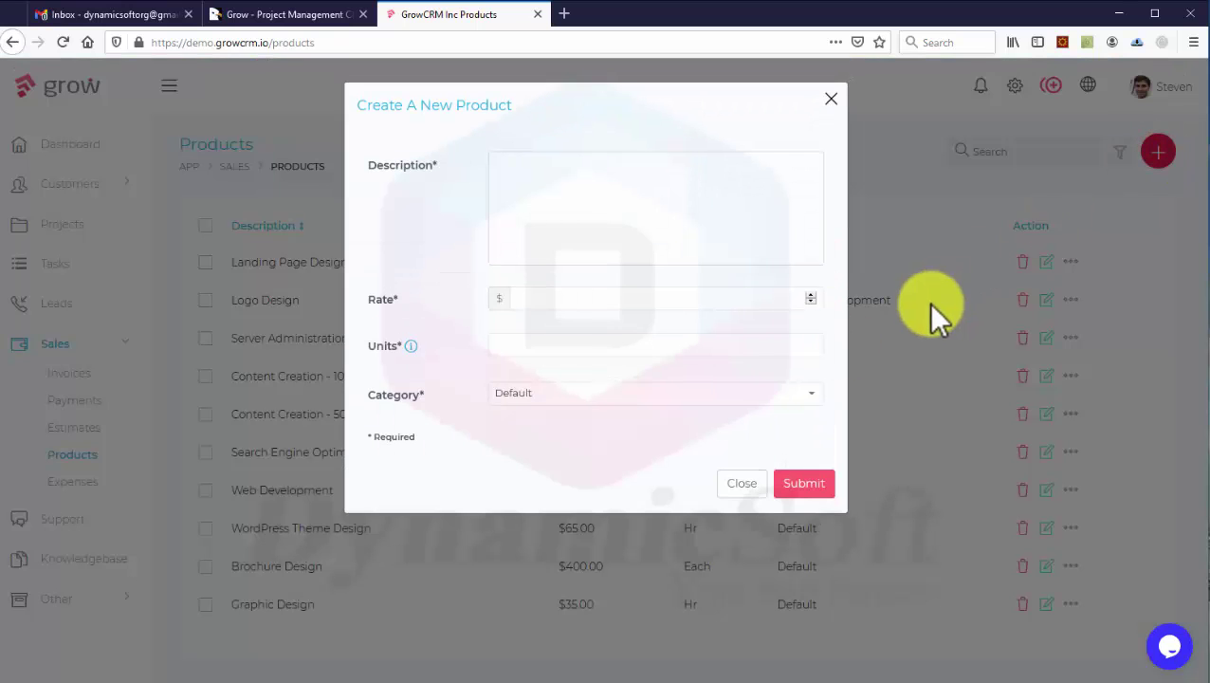
click(740, 485)
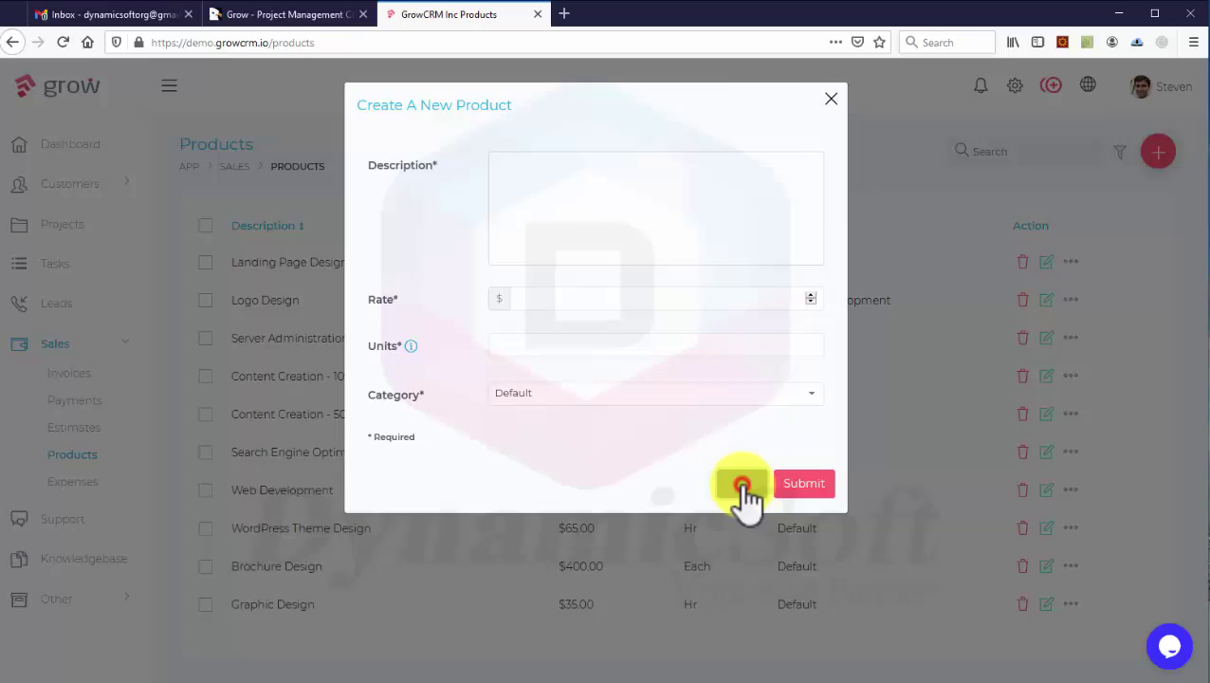
Step: View the expenses list, and return to the dashboard to examine the Income vs Expenses chart
click(131, 482)
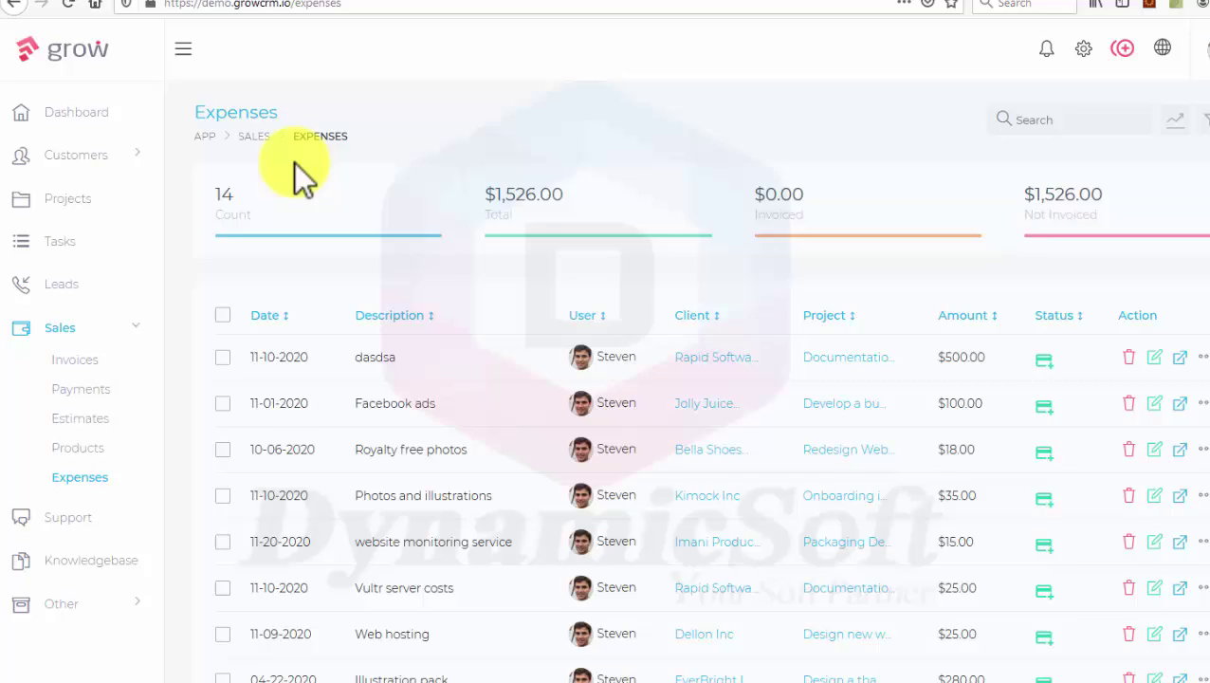
click(101, 65)
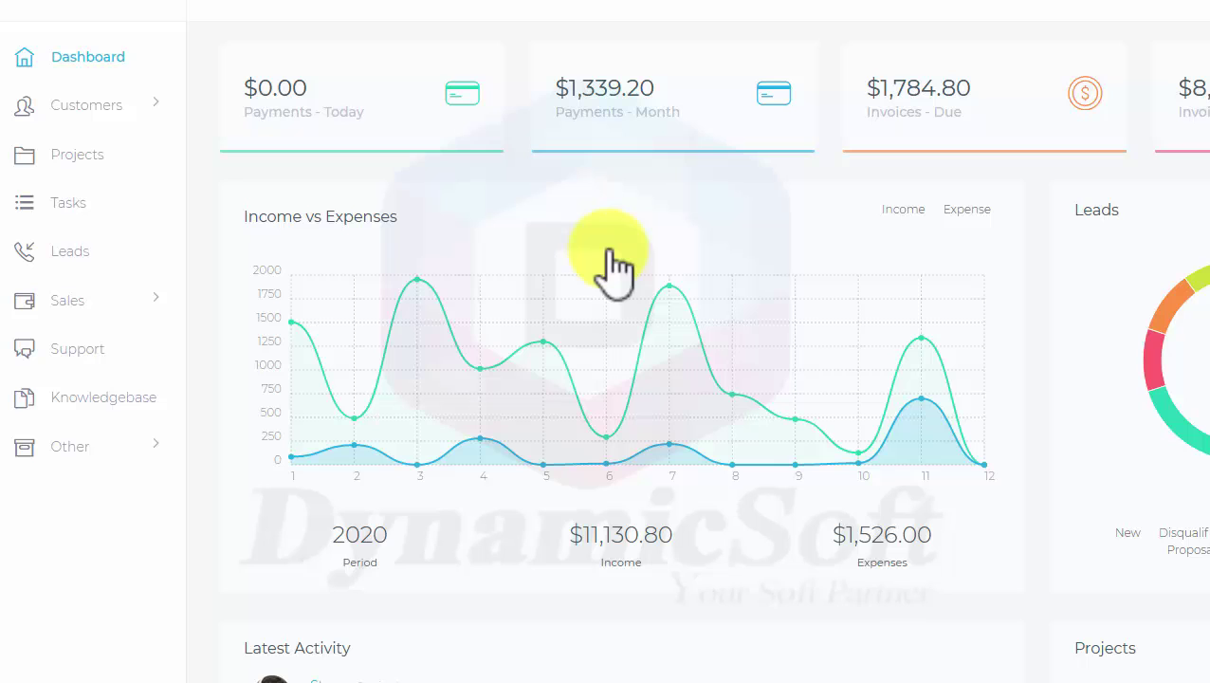
Step: Open the support tickets and look through the whole list
click(88, 347)
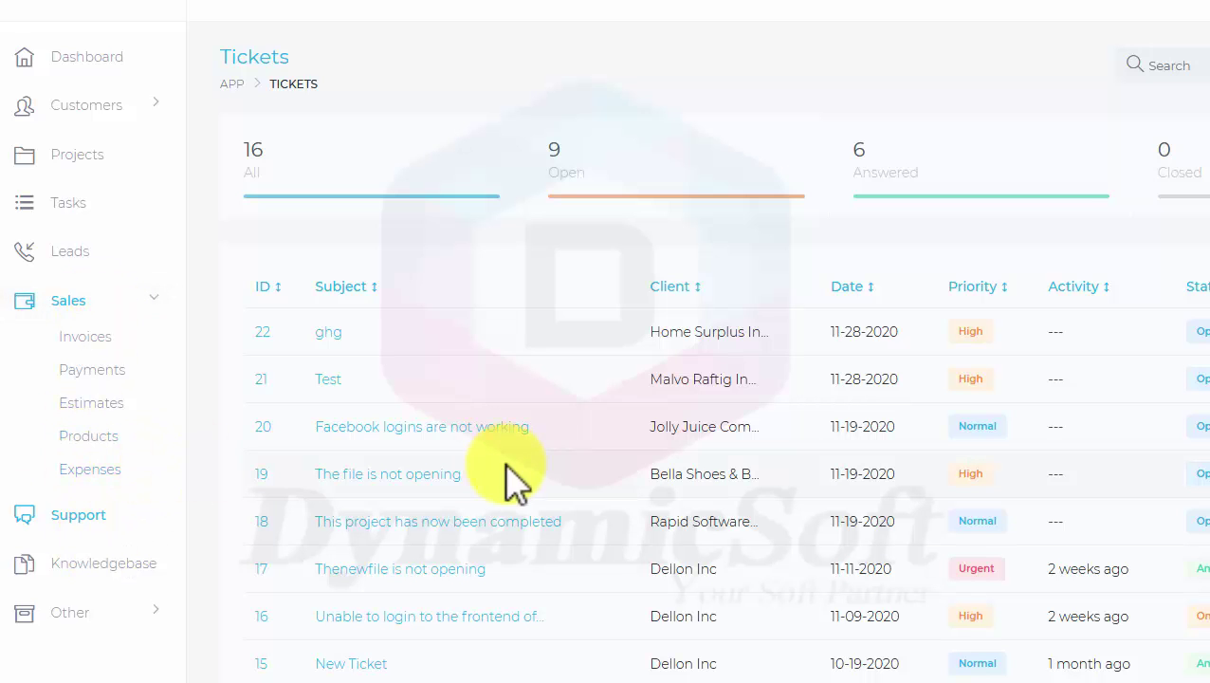
scroll(595, 484, down, 5)
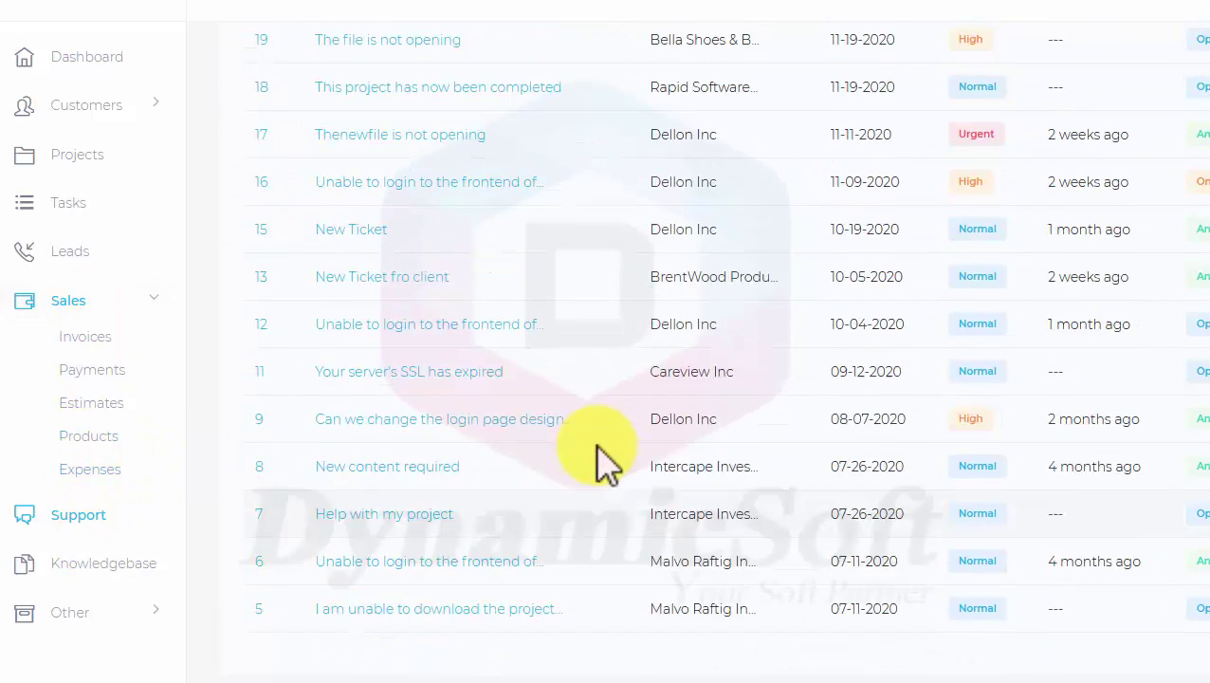
scroll(597, 465, up, 5)
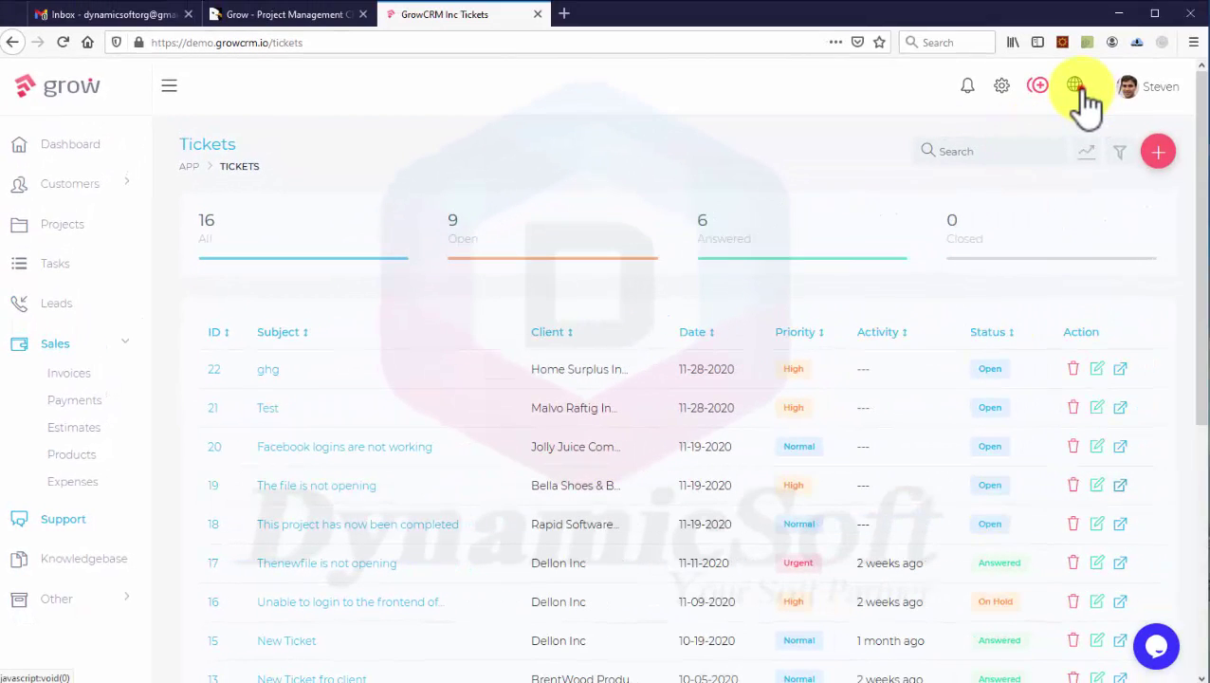
Step: View the language choices, the account options and the notifications, closing them to return to the tickets list
click(1079, 88)
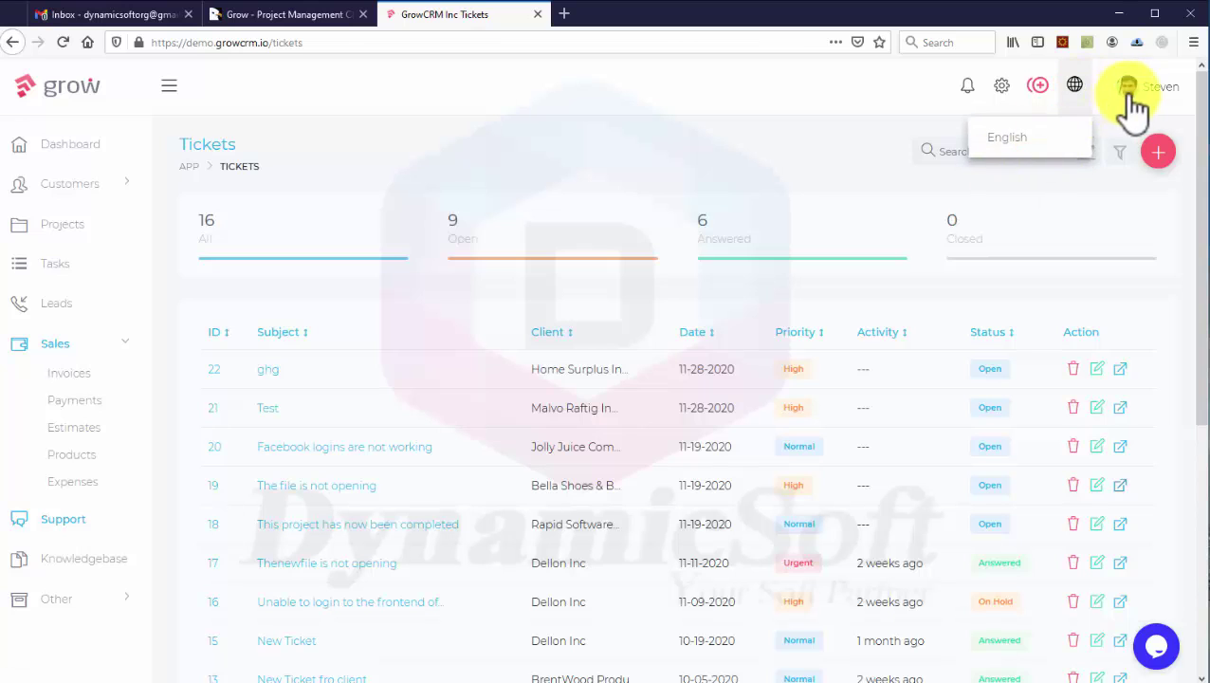
click(1130, 88)
click(968, 88)
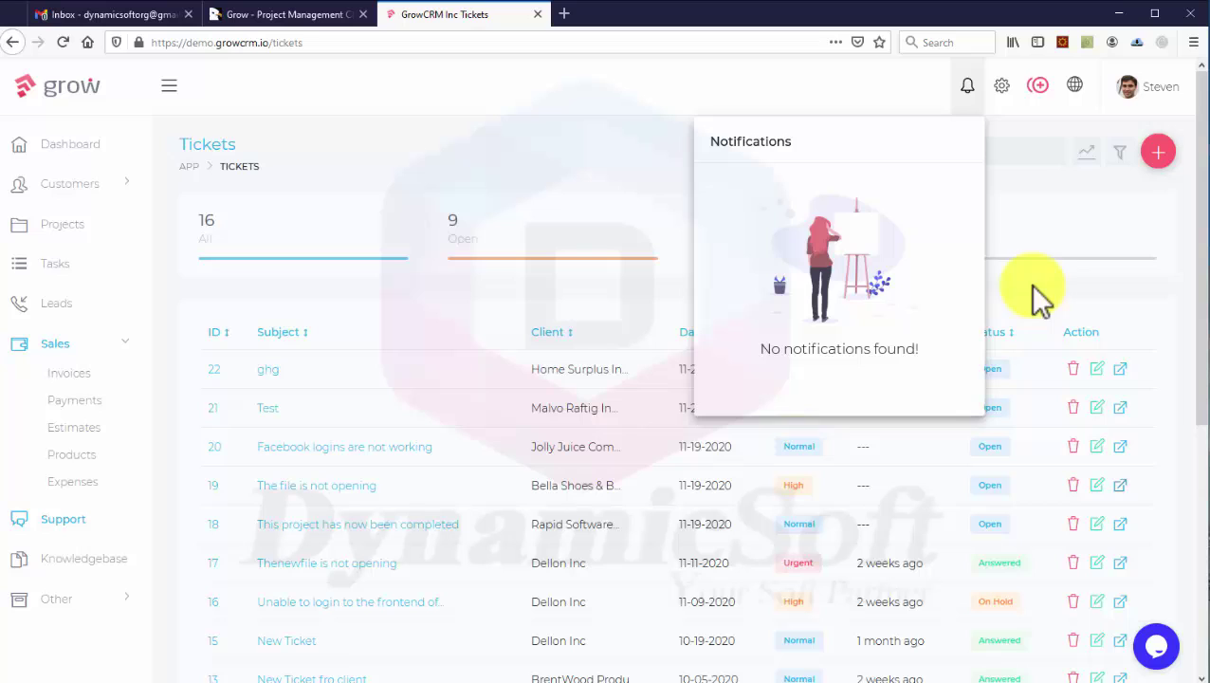
click(1043, 308)
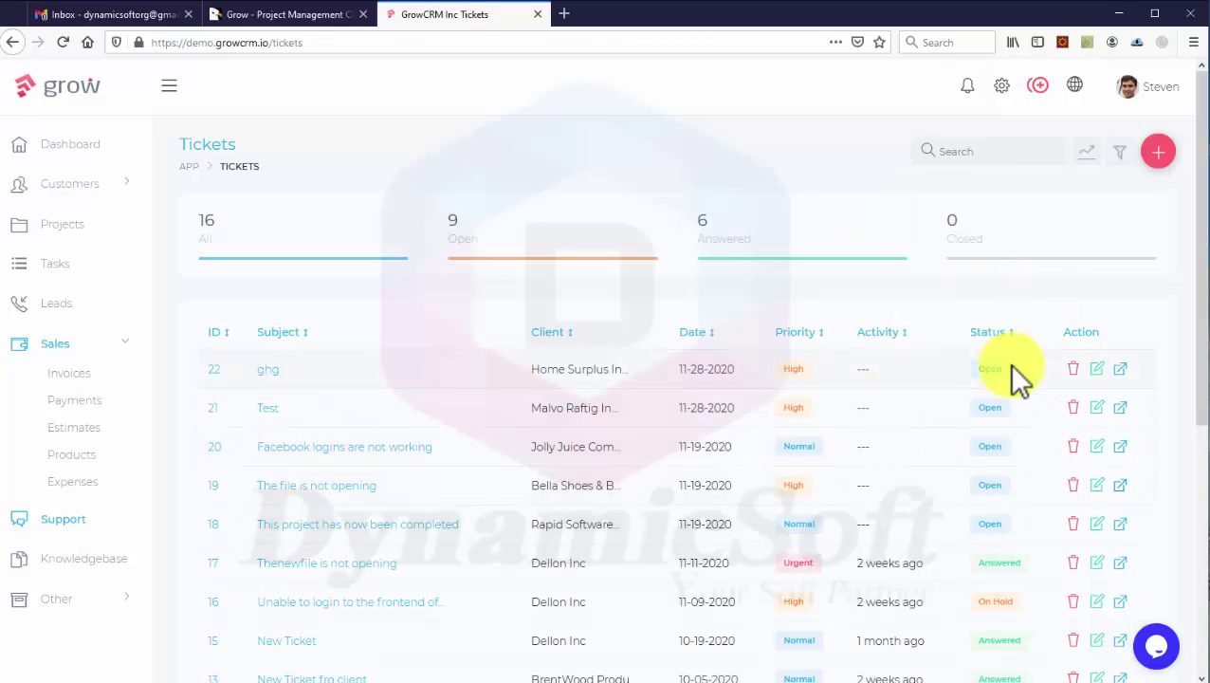
Step: Open Dellon Inc's open ticket "Unable to login to the frontend of the website" and review its details, replies and attachments
scroll(1019, 376, down, 1)
scroll(1019, 376, down, 3)
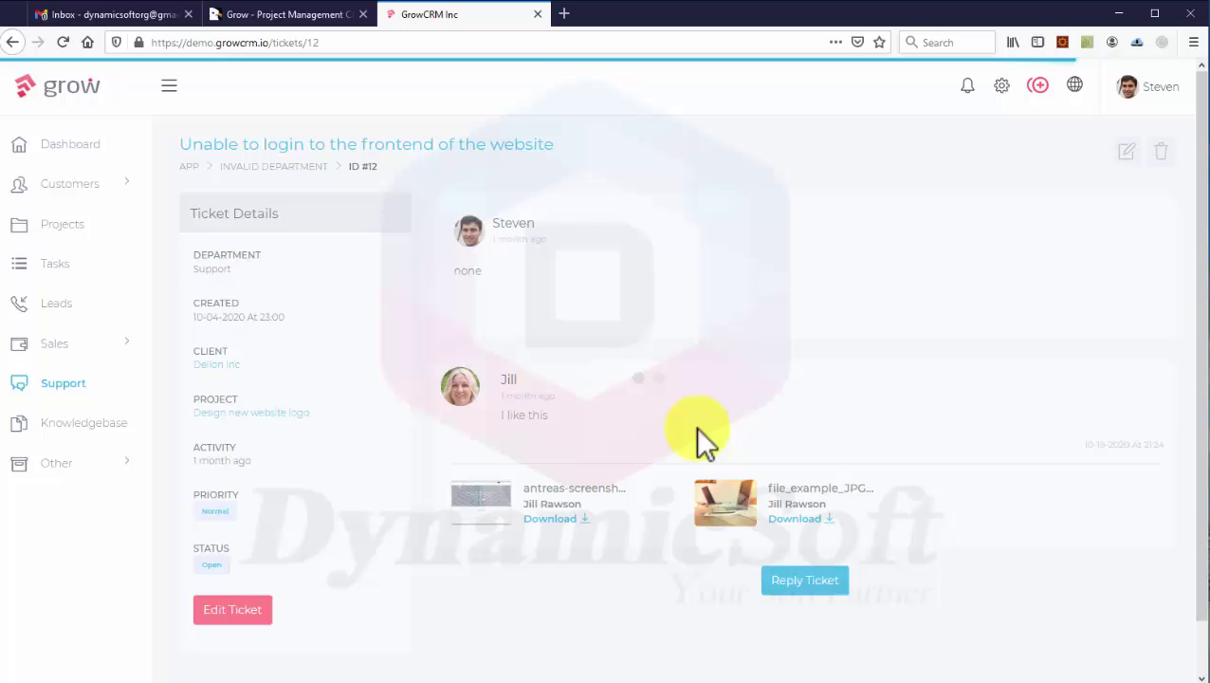
scroll(536, 455, down, 1)
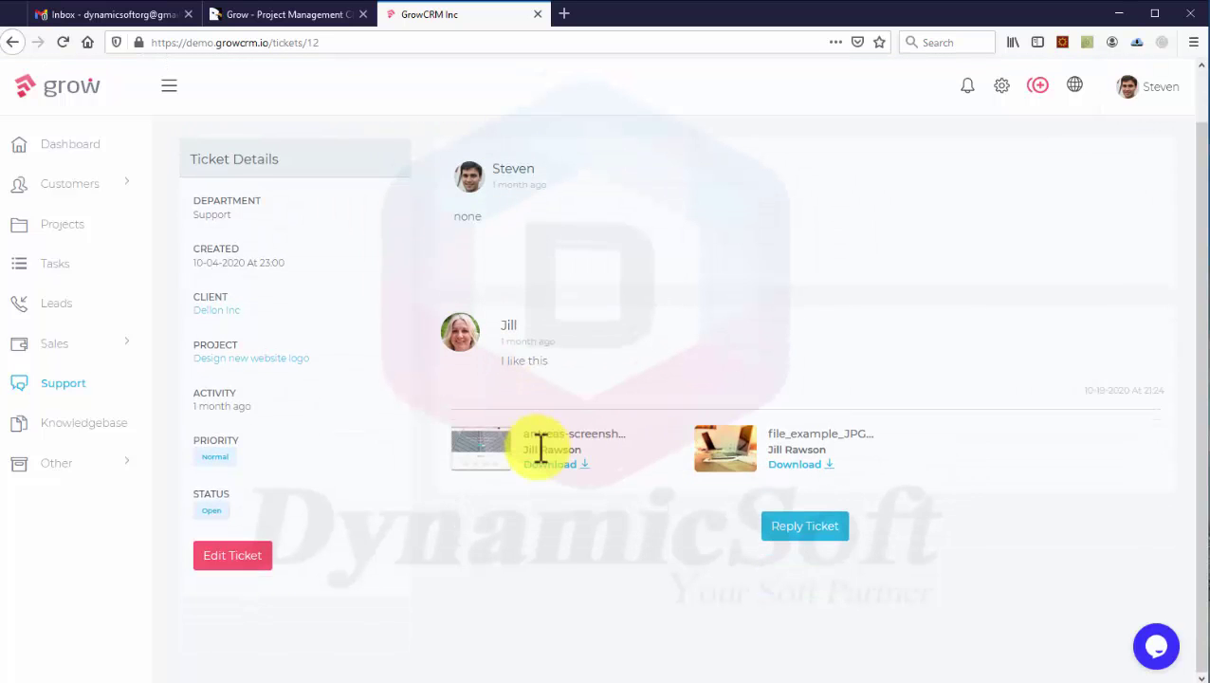
Step: Open the knowledgebase and look over its article categories
click(76, 422)
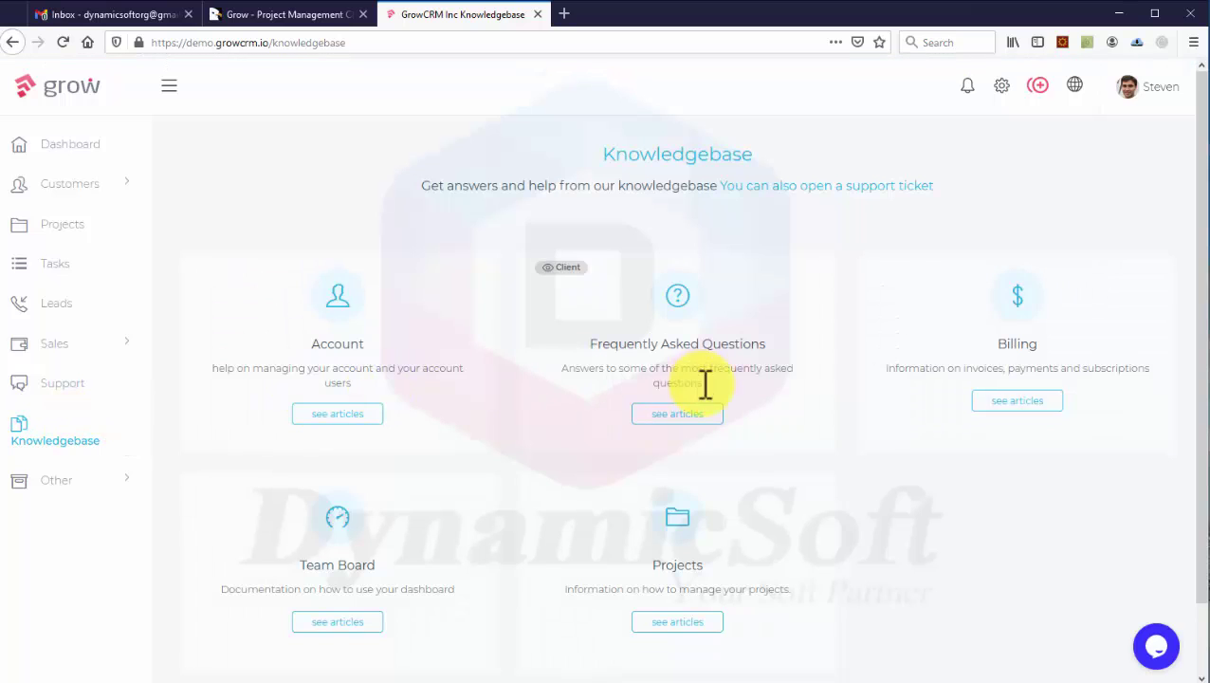
scroll(876, 428, down, 1)
scroll(986, 266, up, 1)
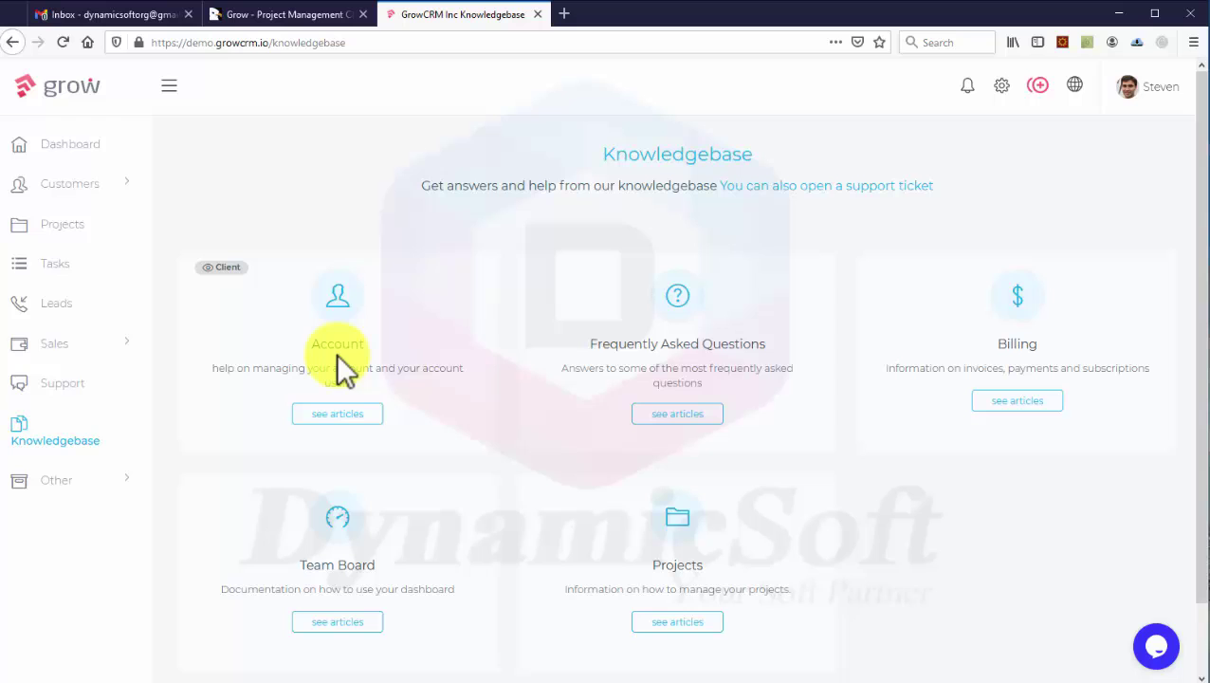
Step: Open the Account category's articles, view the form for creating a knowledgebase article, and close it without submitting
click(343, 415)
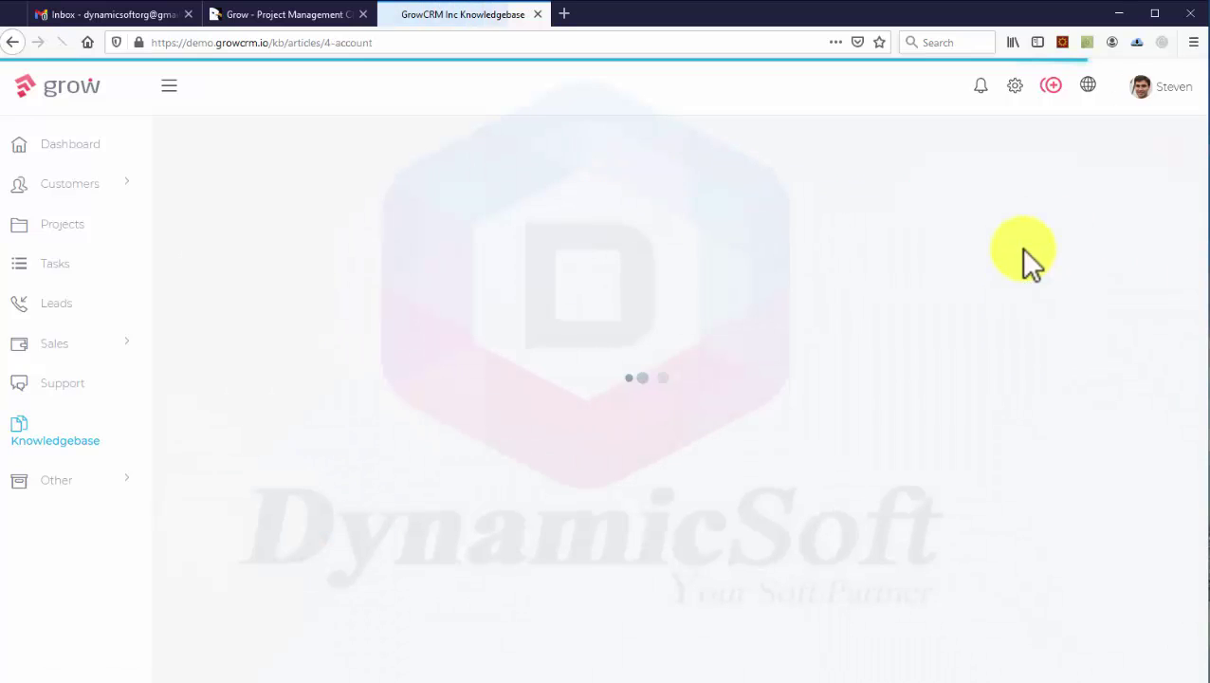
click(1173, 163)
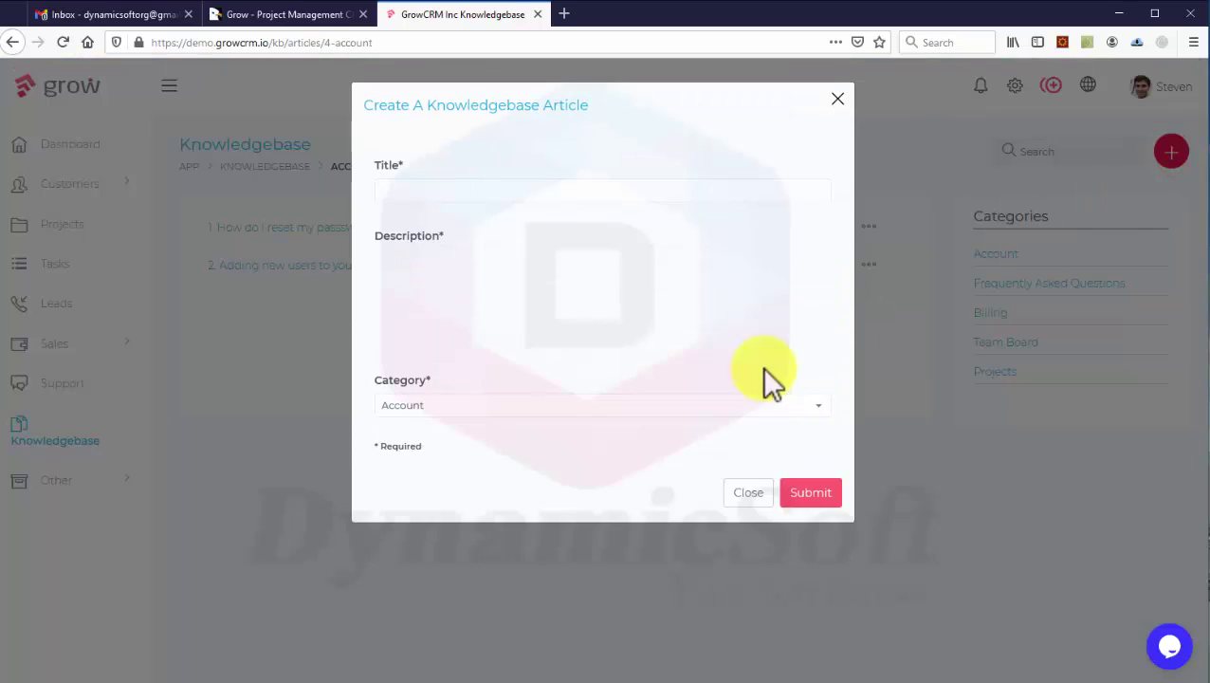
click(740, 552)
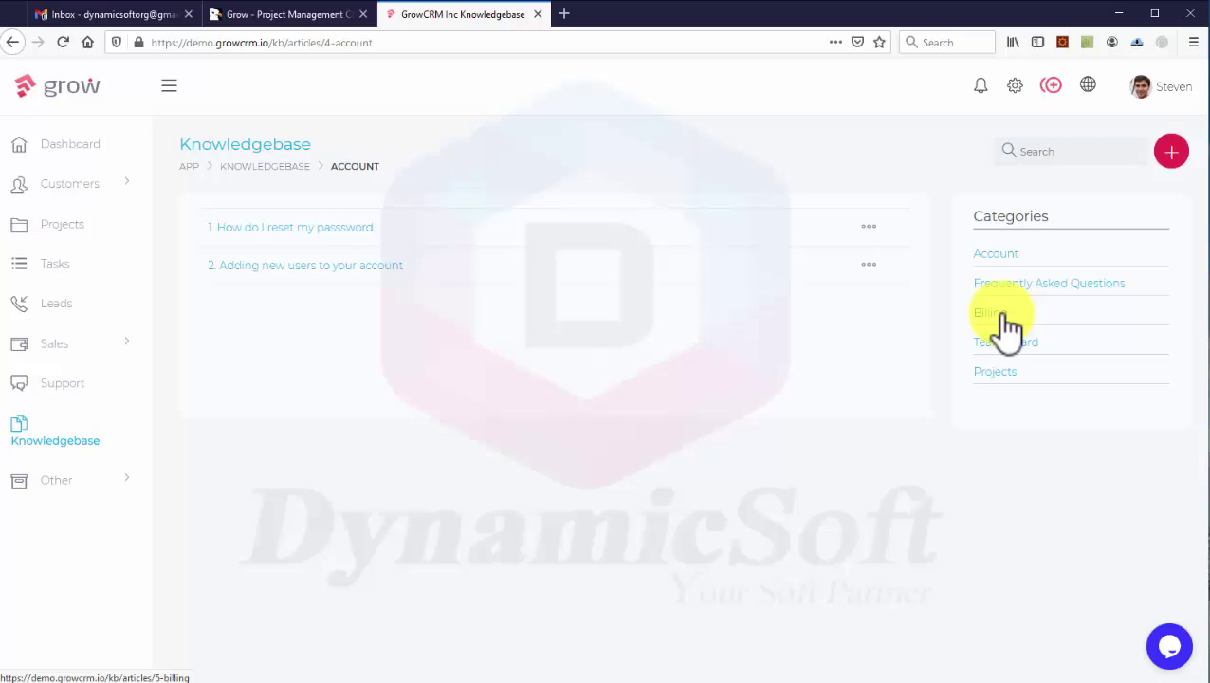
Step: View the team members list and bring up the signed-in user's account options
click(91, 474)
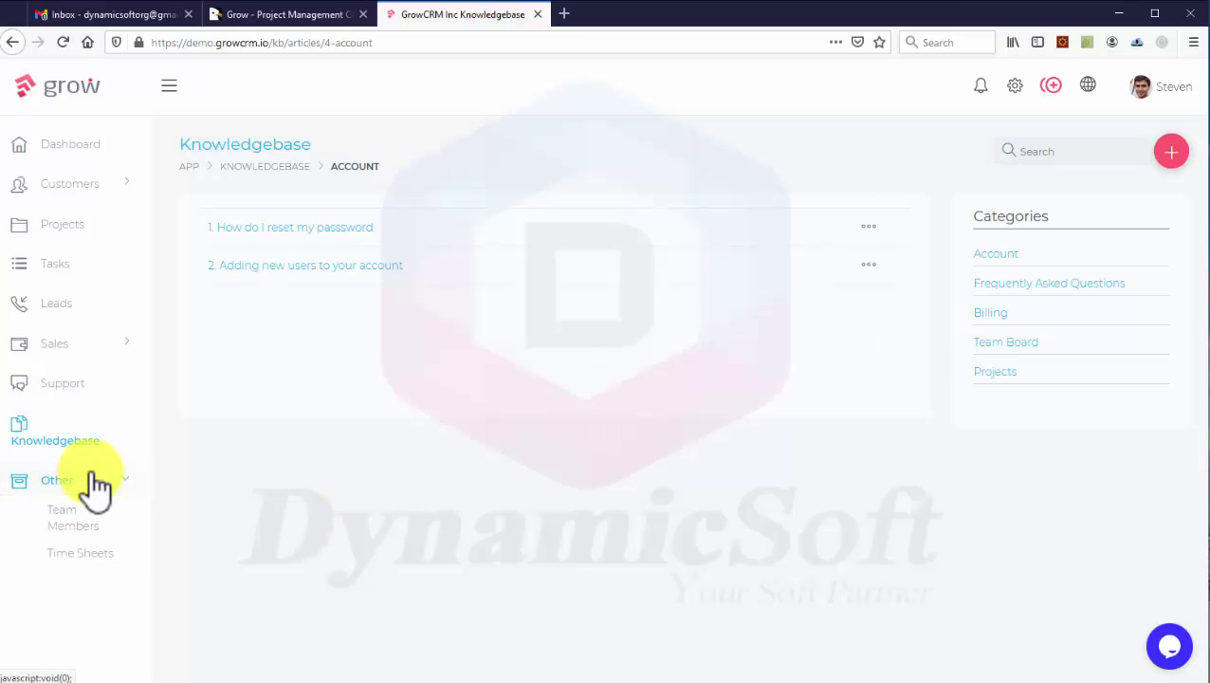
click(86, 513)
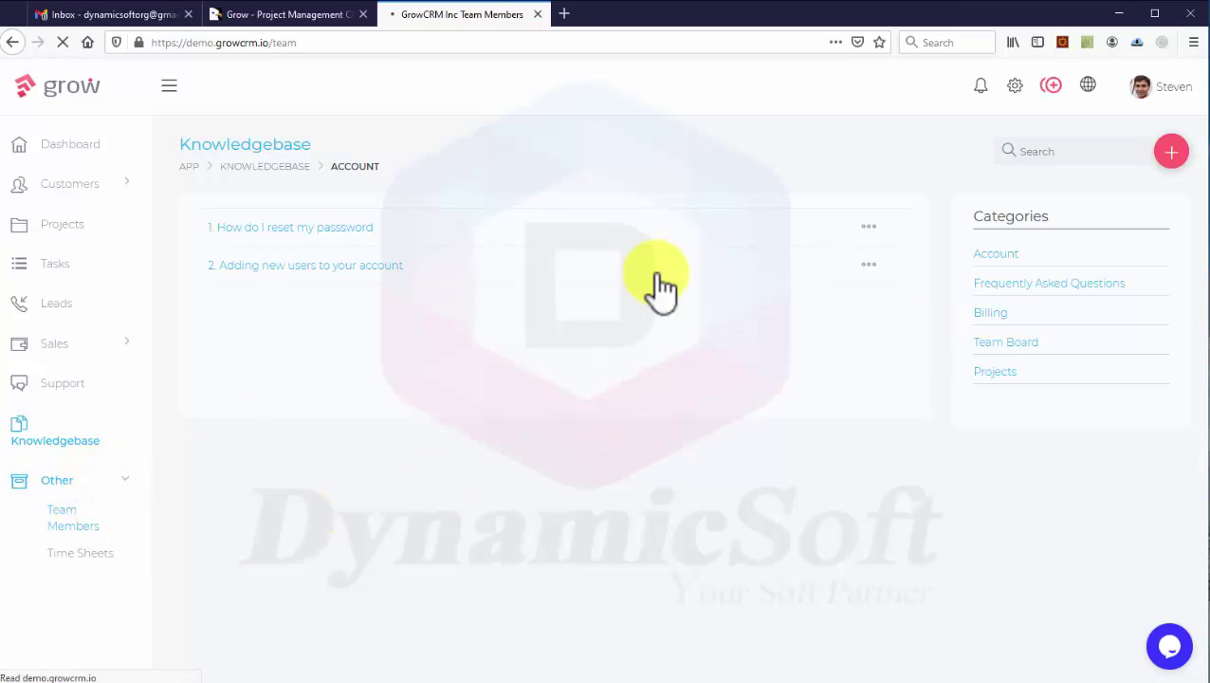
click(1167, 87)
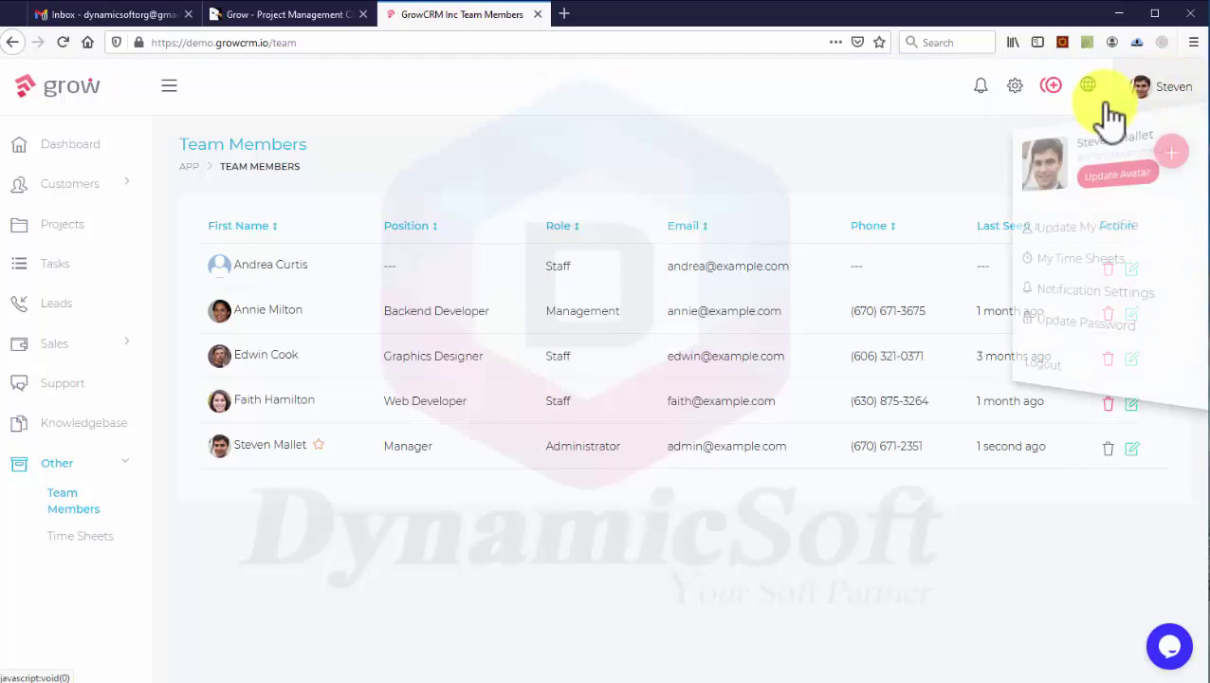
Step: Open the application settings, look over the Email and Payment Methods options, and view the Kanban board settings for tasks
click(1016, 86)
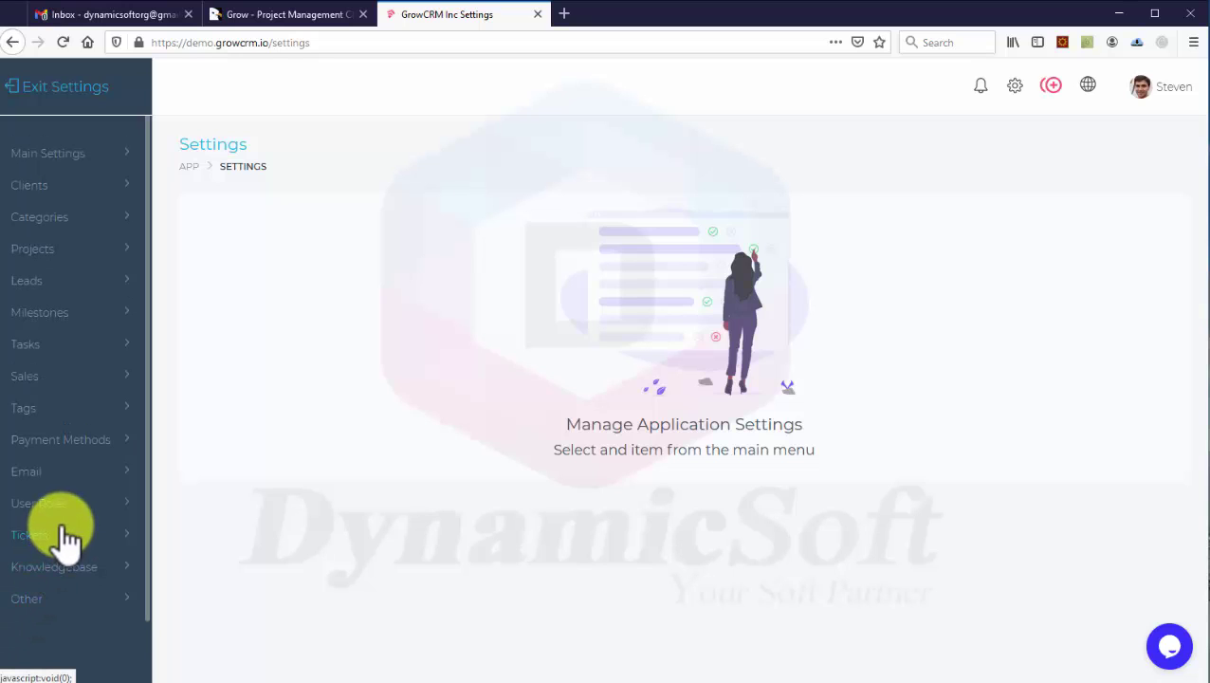
click(127, 475)
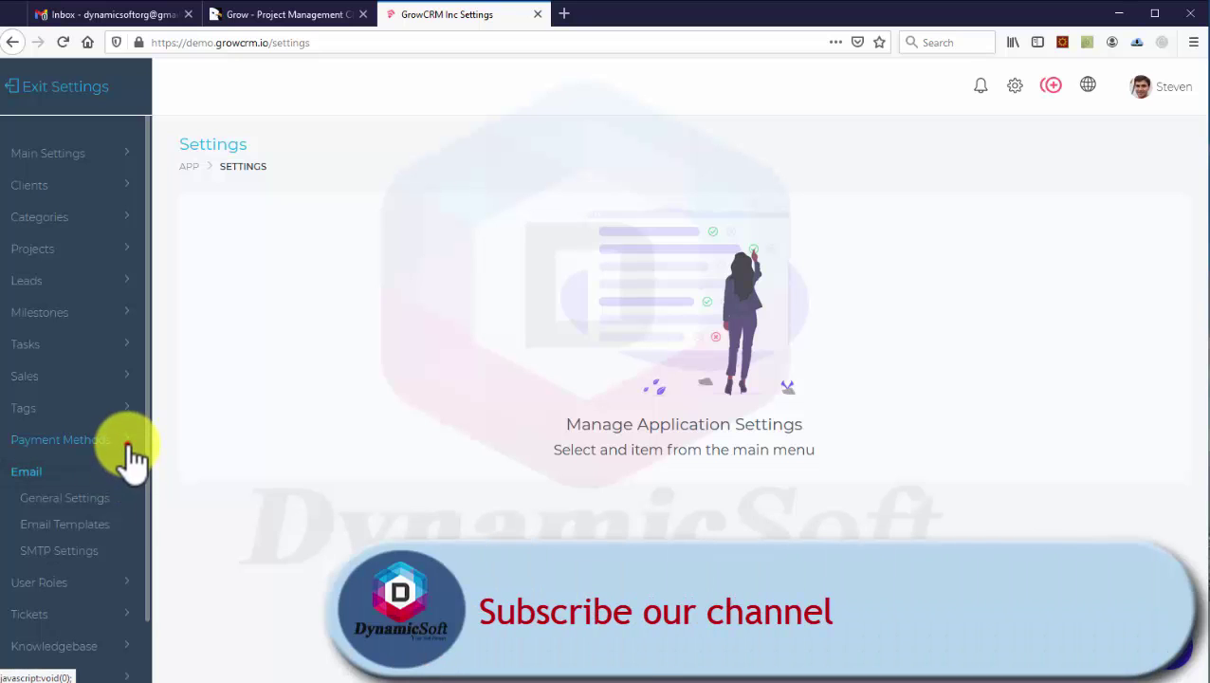
click(127, 440)
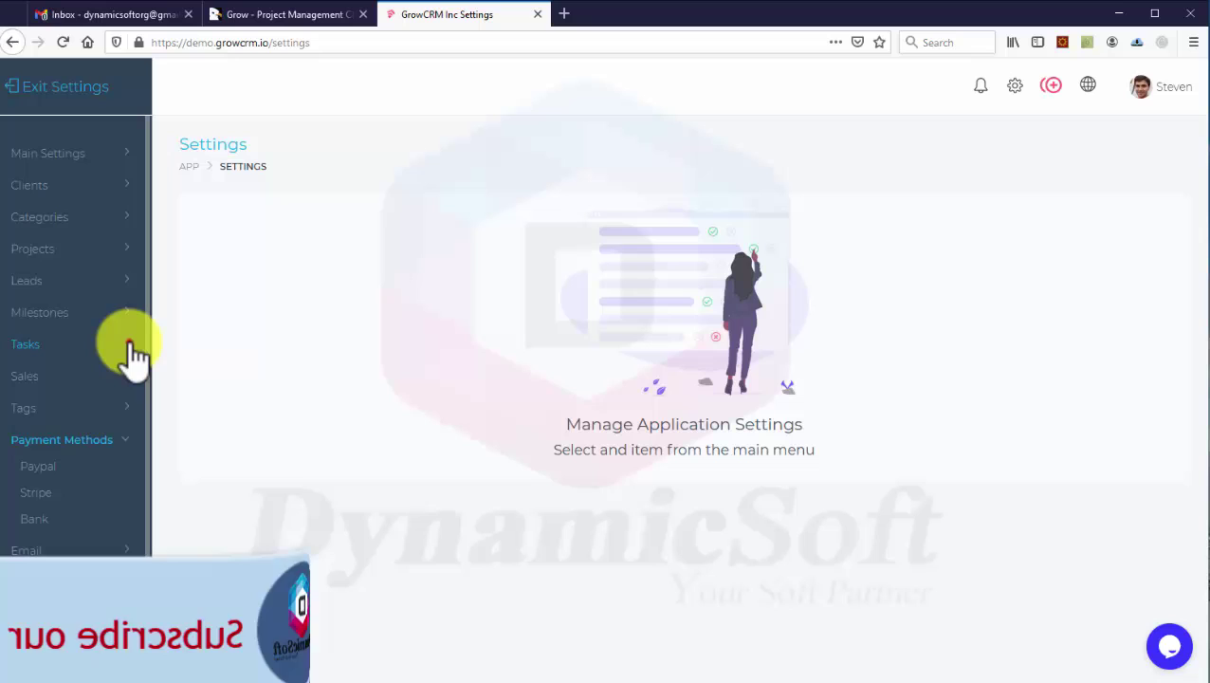
click(131, 347)
click(73, 370)
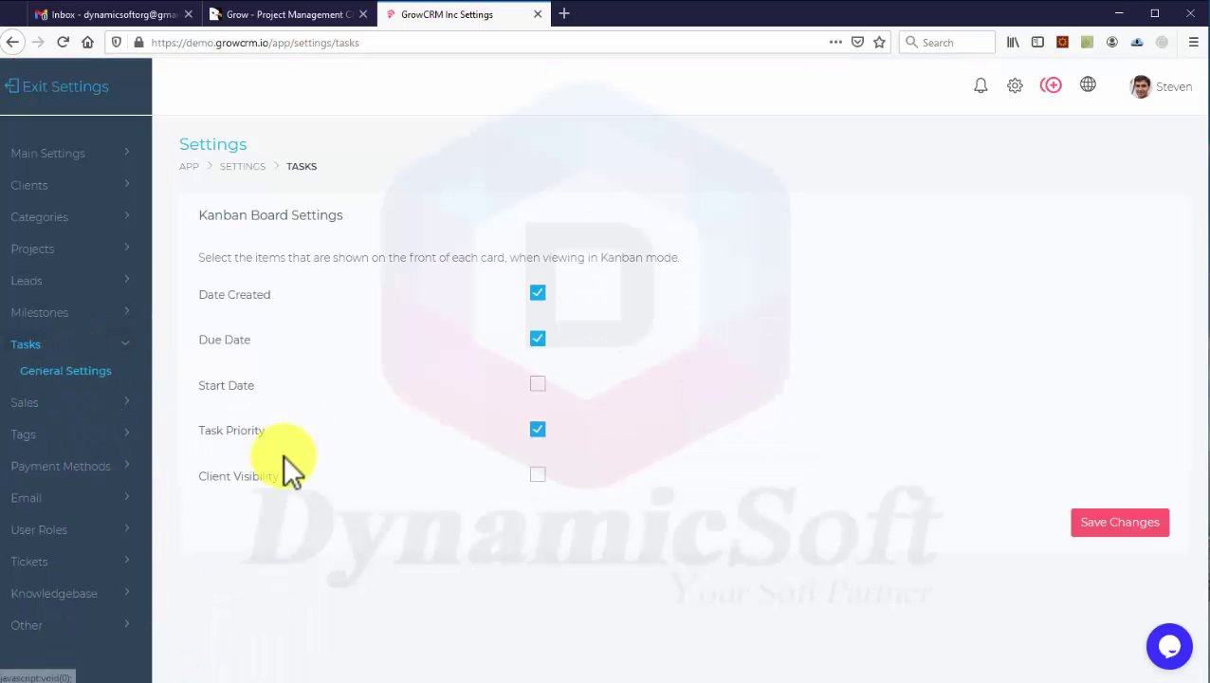
Step: View the knowledgebase's general settings and categories, as well as the general settings for clients
click(83, 593)
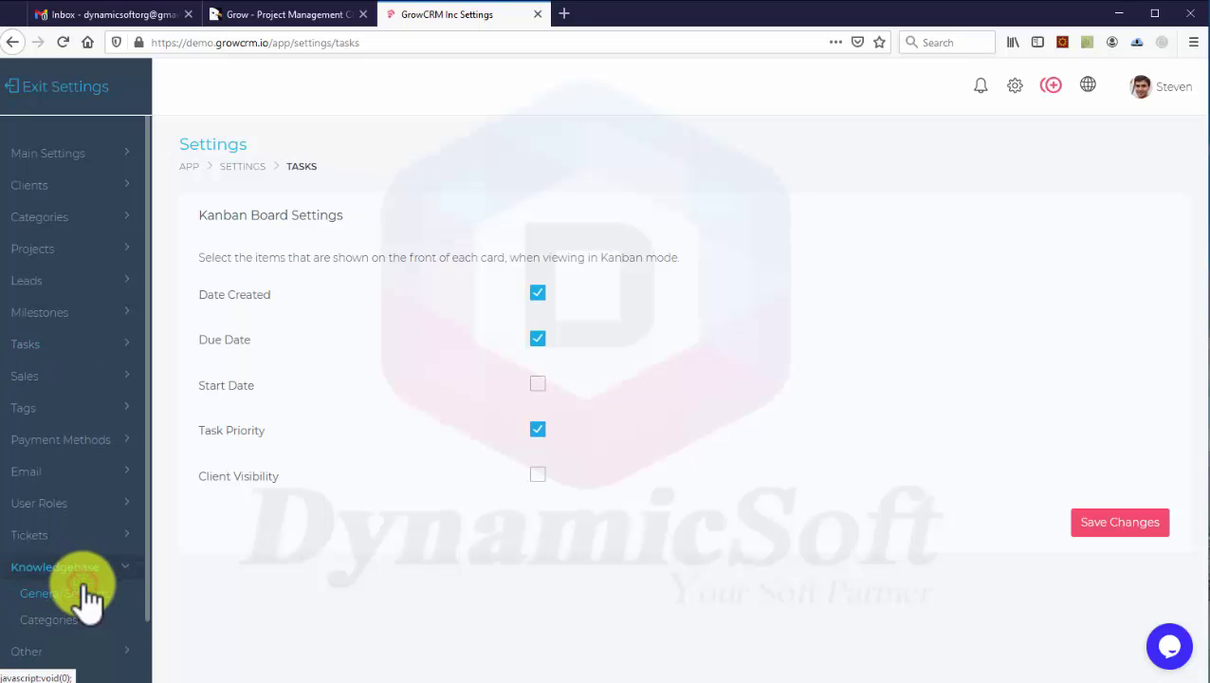
click(84, 598)
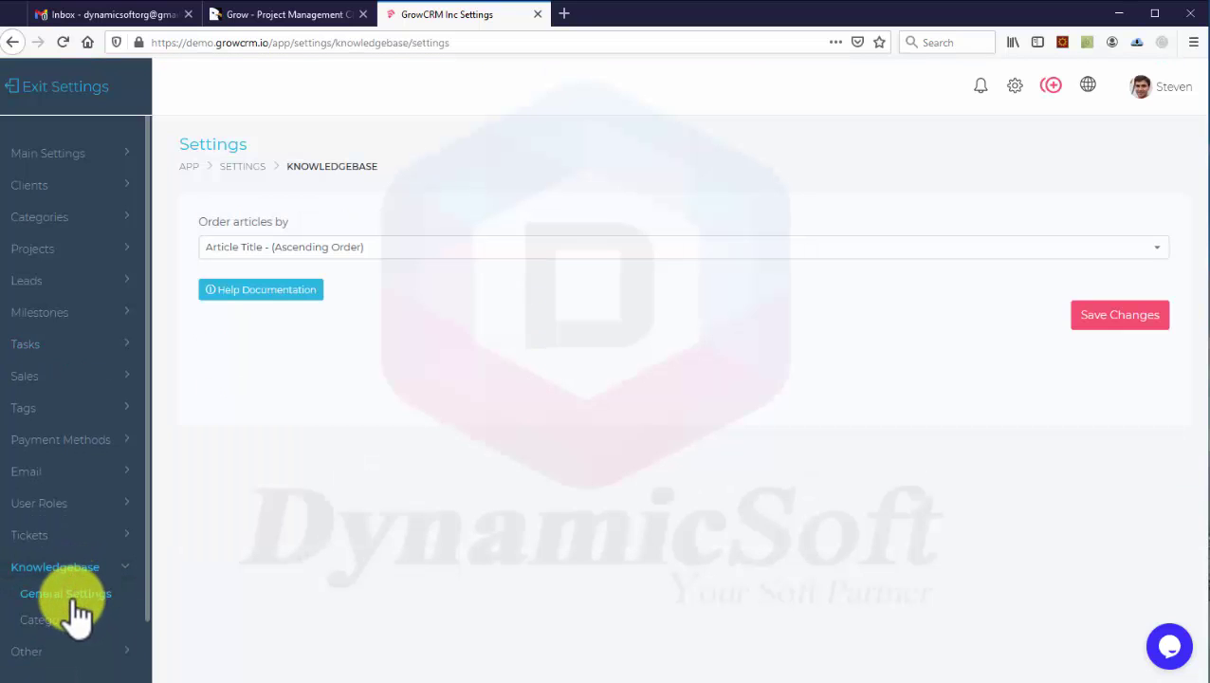
click(59, 621)
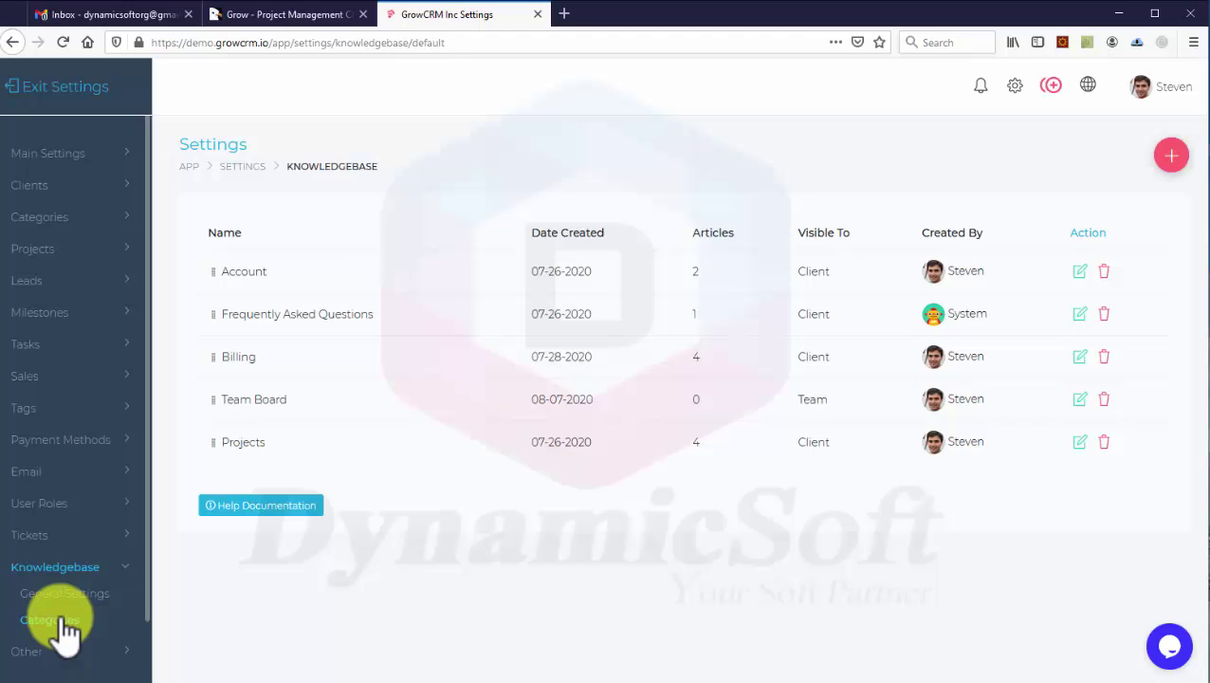
click(72, 195)
click(64, 213)
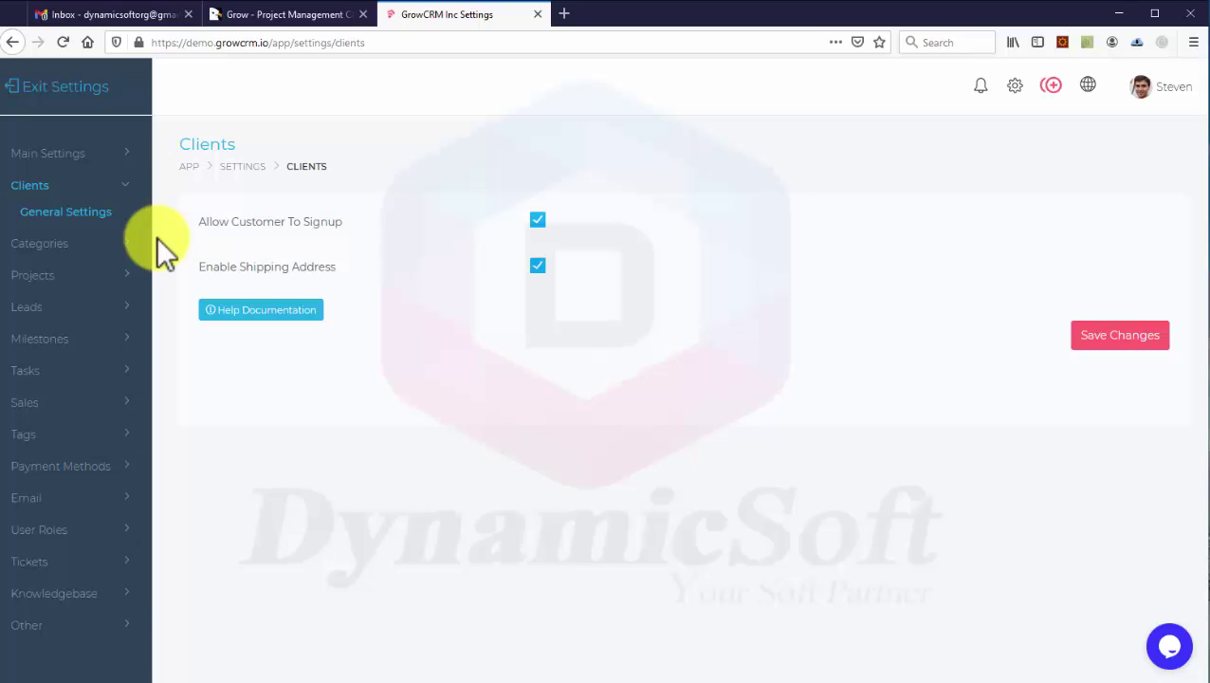
Step: Open the project categories, view the form for adding a category, and close it without submitting
click(52, 244)
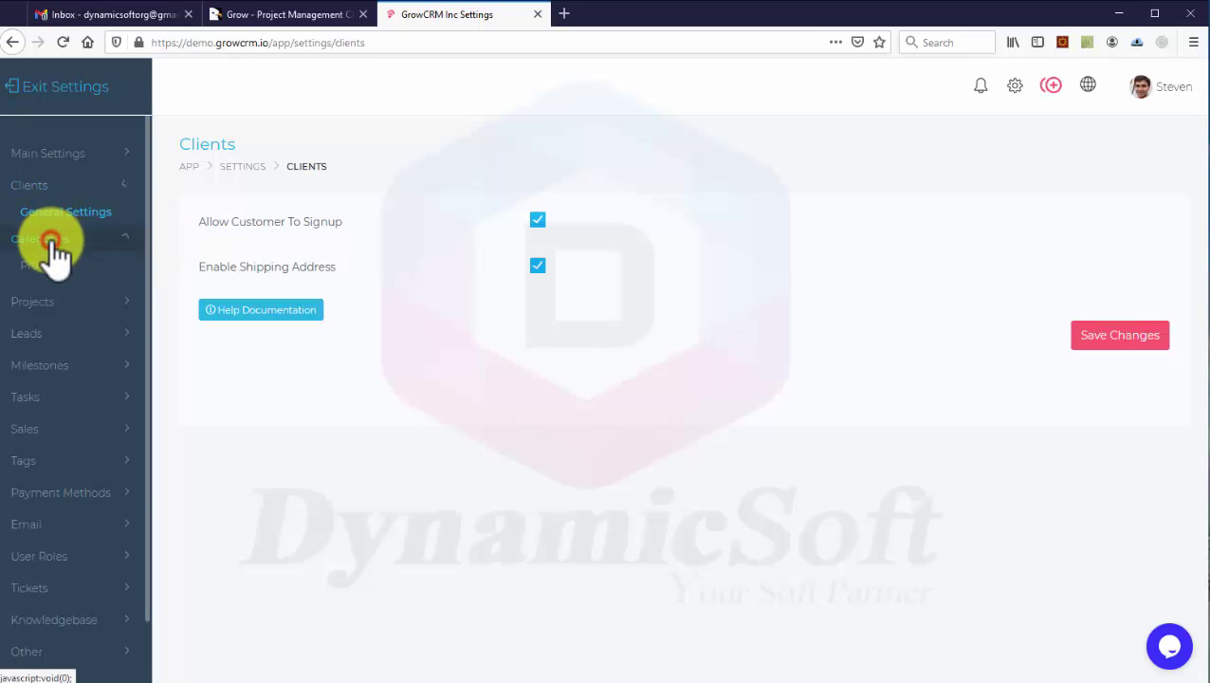
click(52, 245)
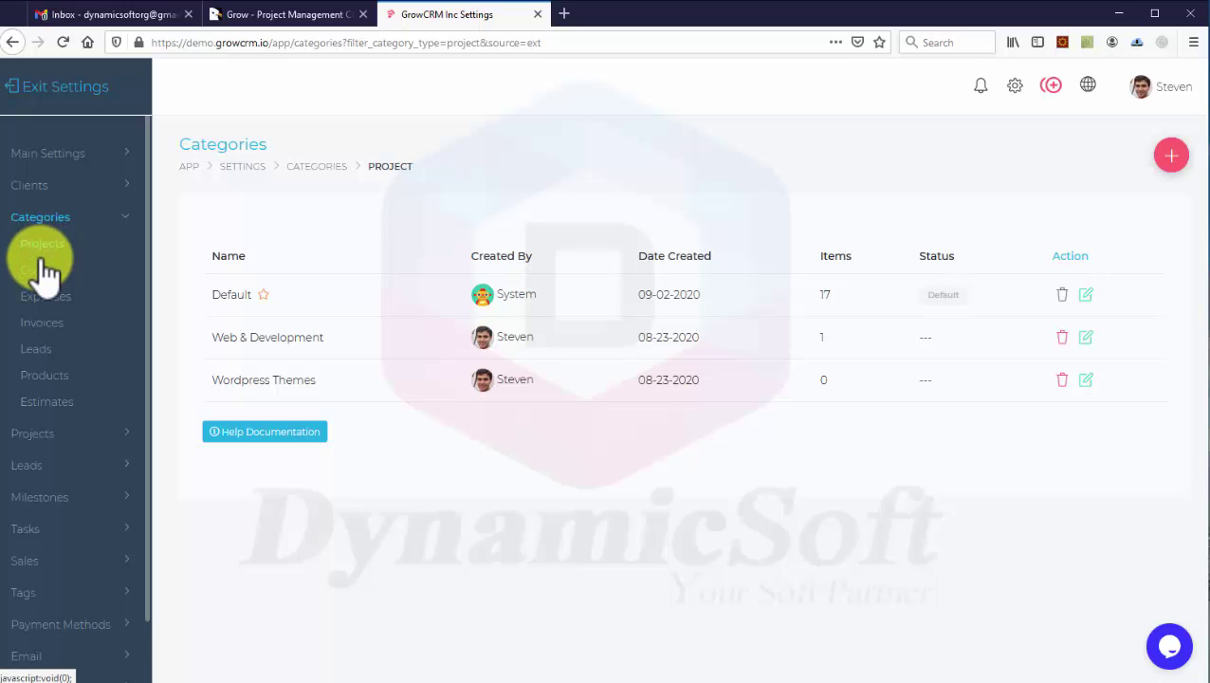
click(1173, 156)
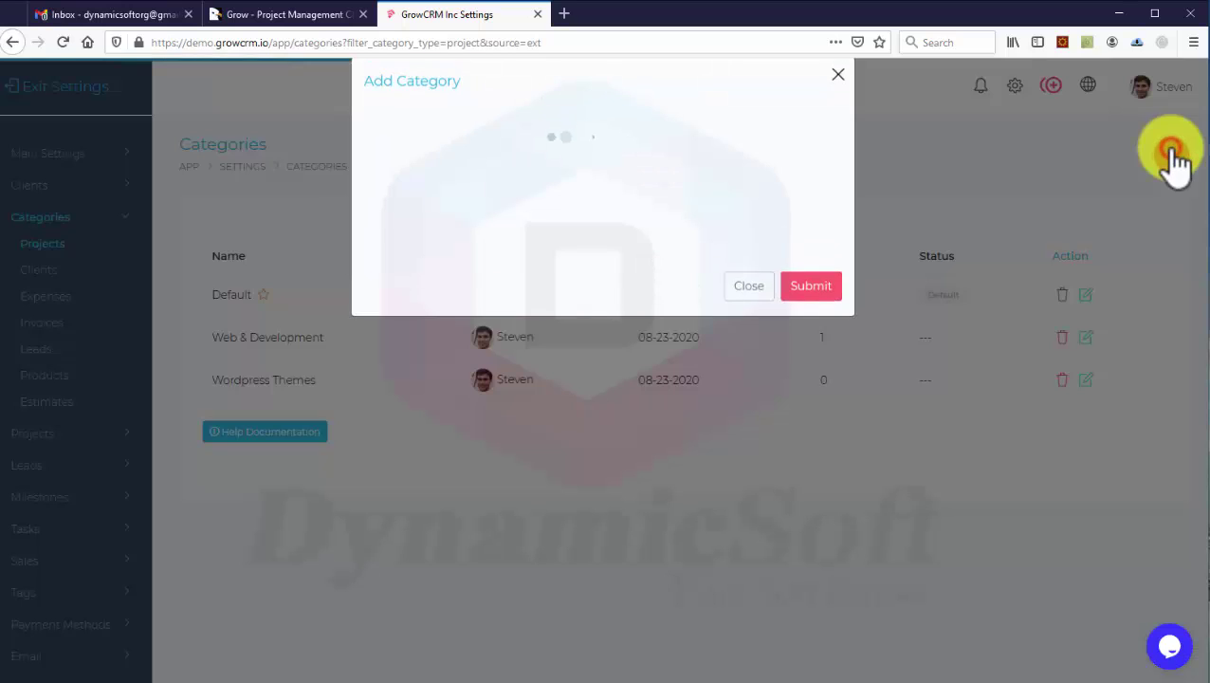
click(723, 308)
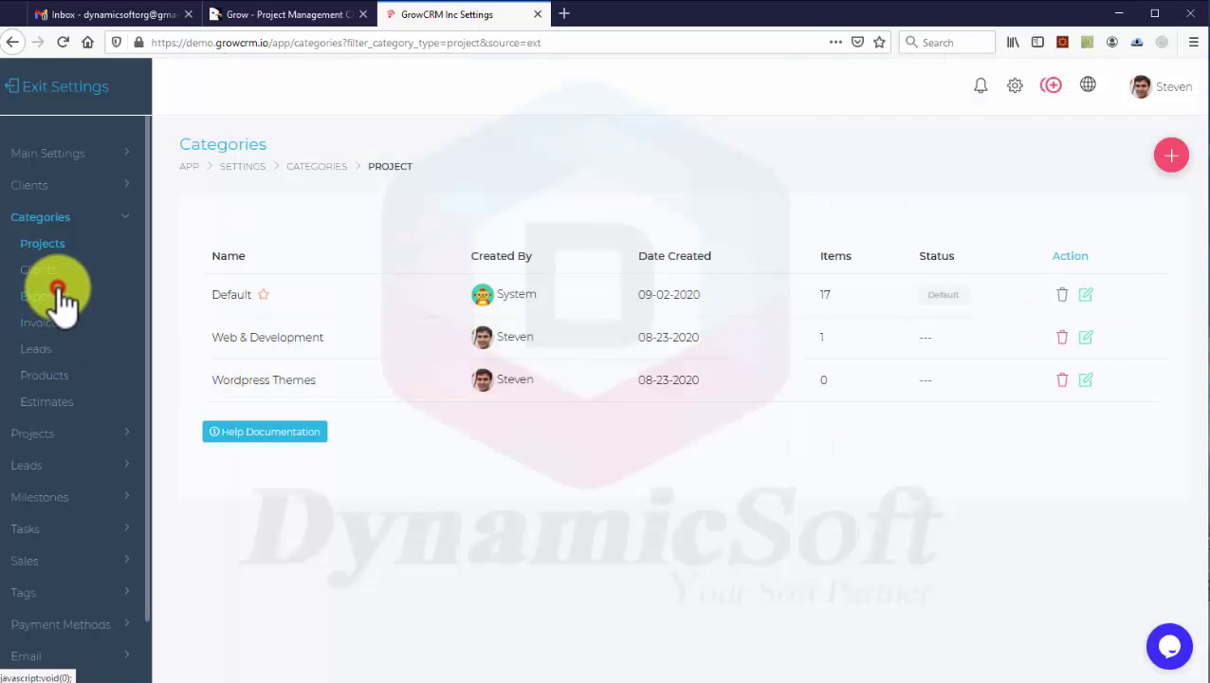
Step: Look over the expense, lead and product categories, and view the Kanban board settings for leads
click(59, 296)
scroll(668, 358, down, 1)
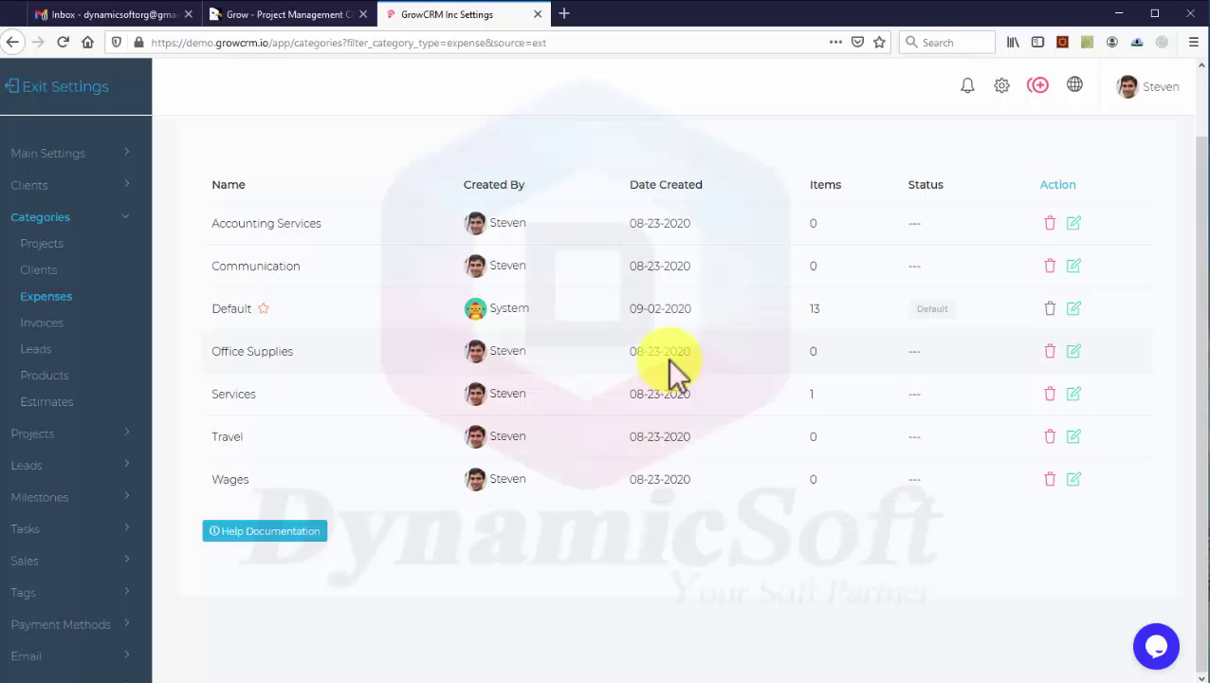
scroll(668, 358, up, 1)
click(44, 351)
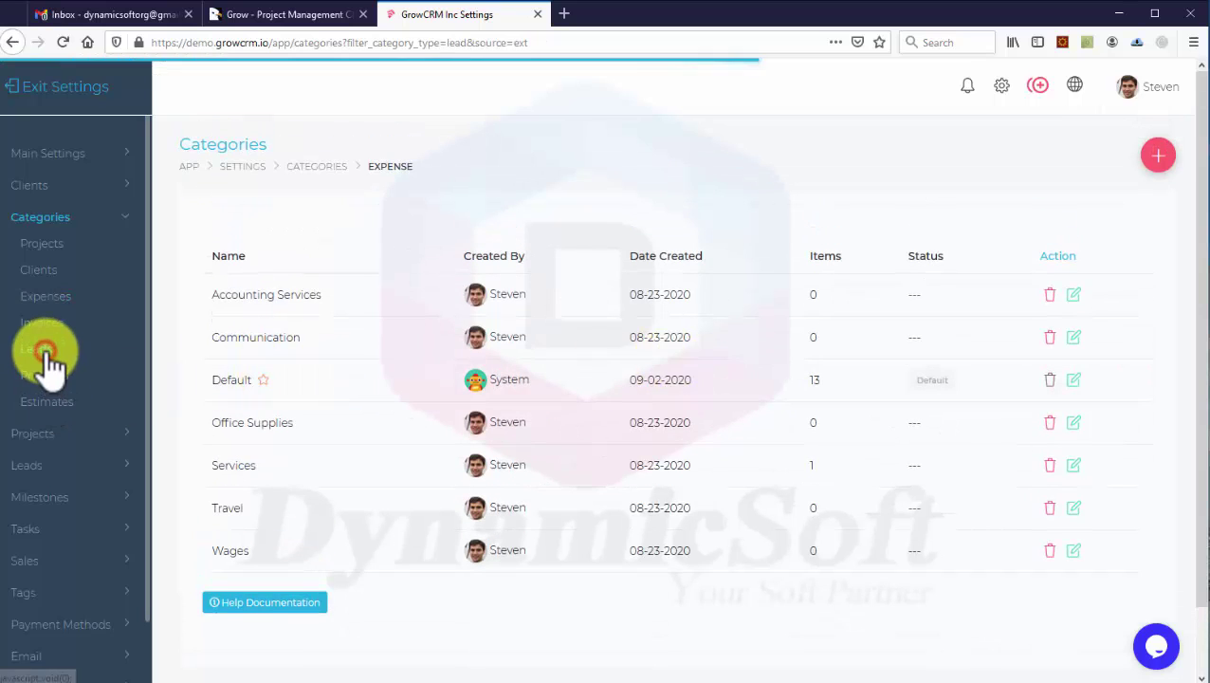
click(49, 370)
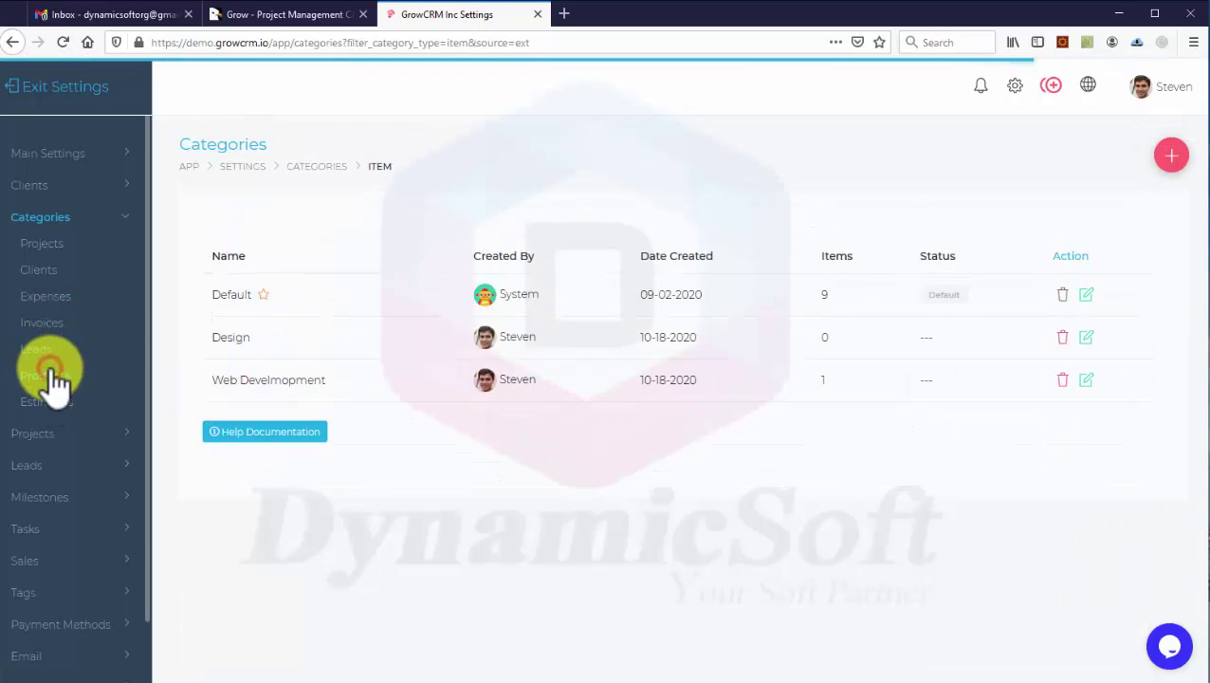
click(71, 469)
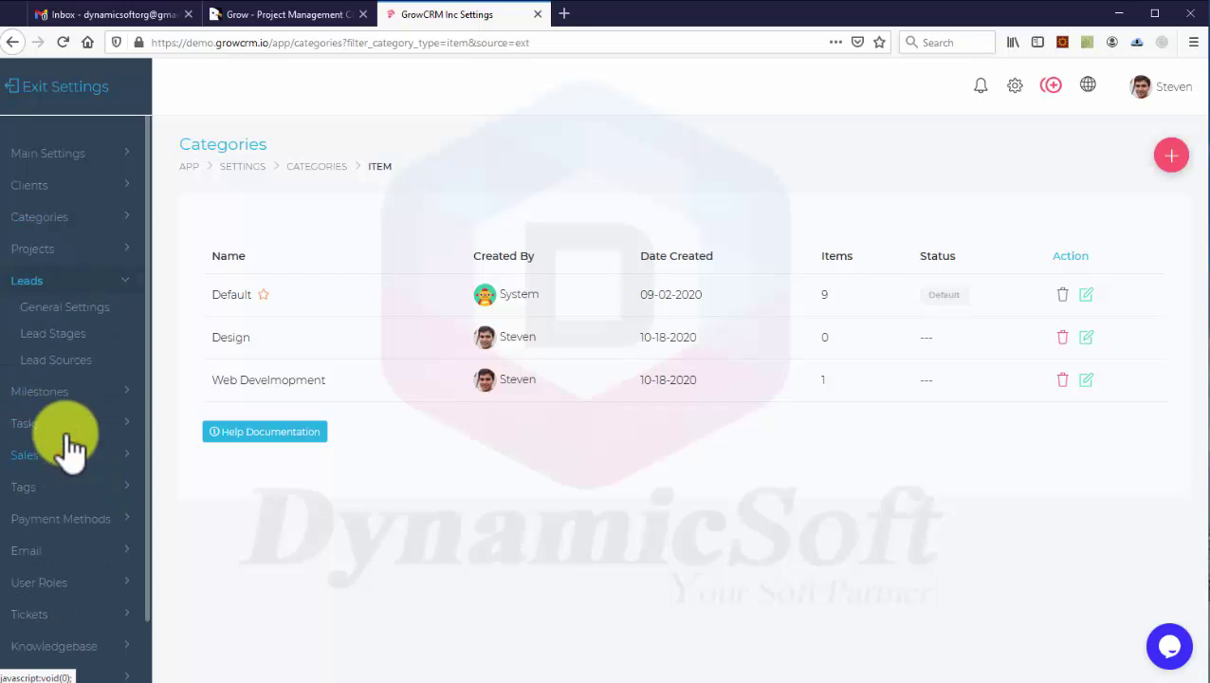
click(64, 306)
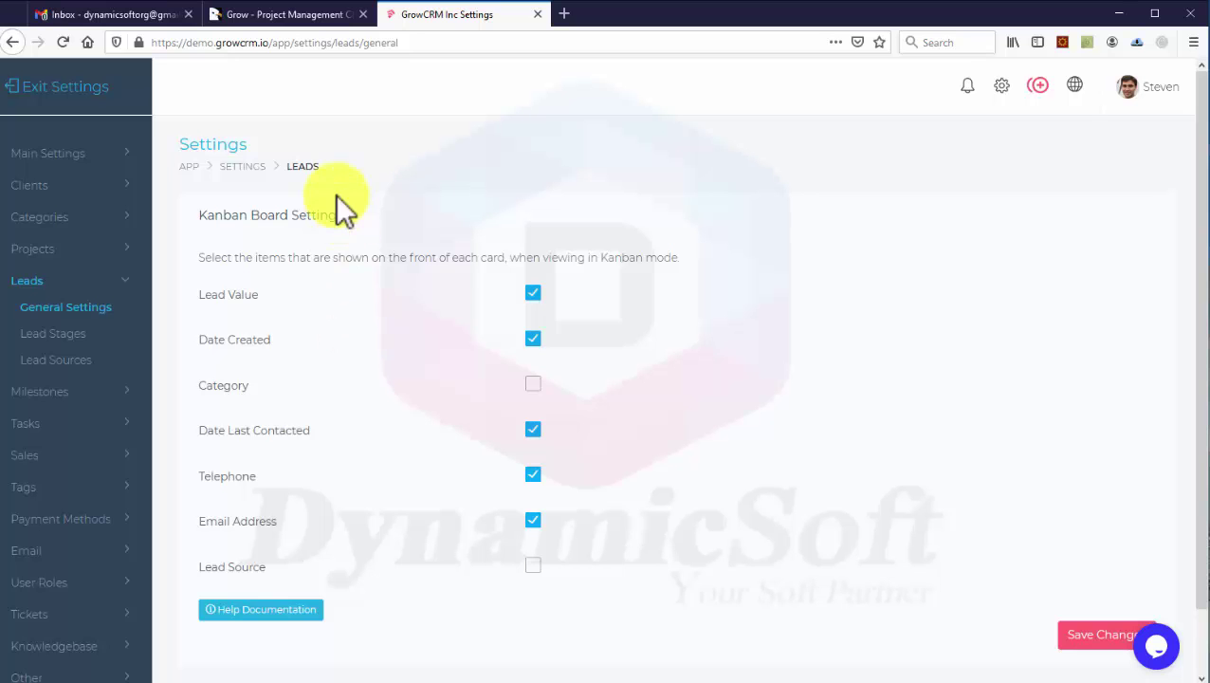
Step: Switch to the CodeCanyon item page and find the online demo's login details for the admin and client users
click(289, 14)
scroll(467, 293, down, 3)
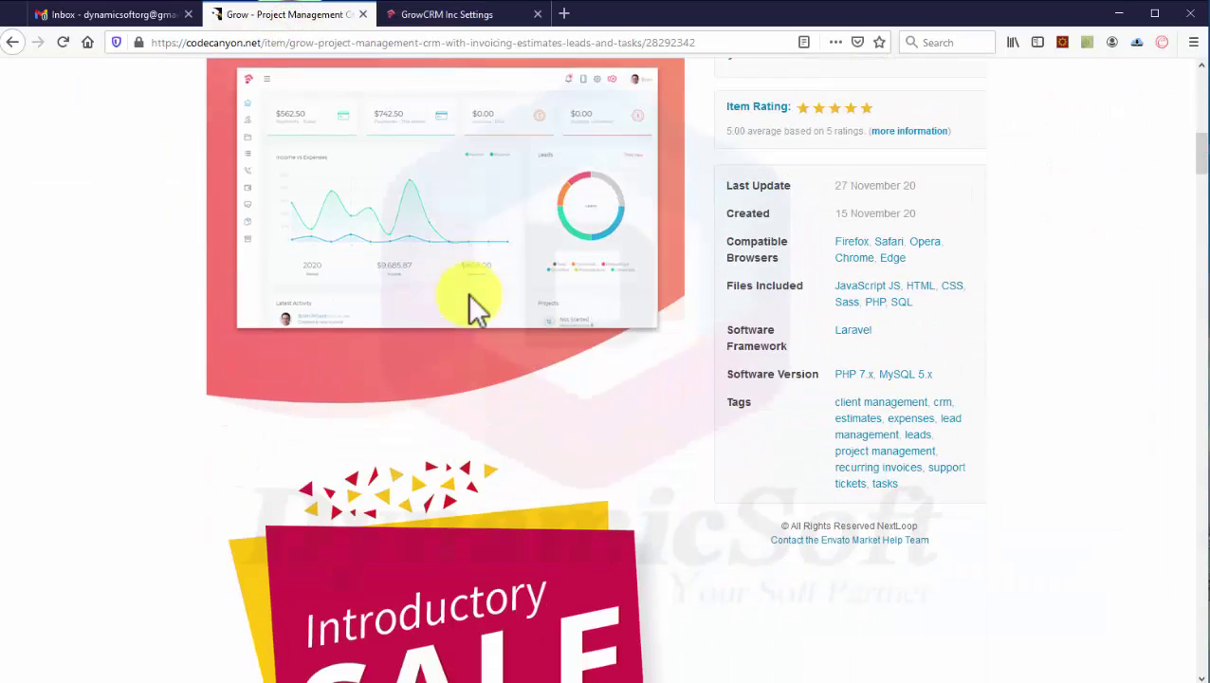
scroll(467, 293, down, 10)
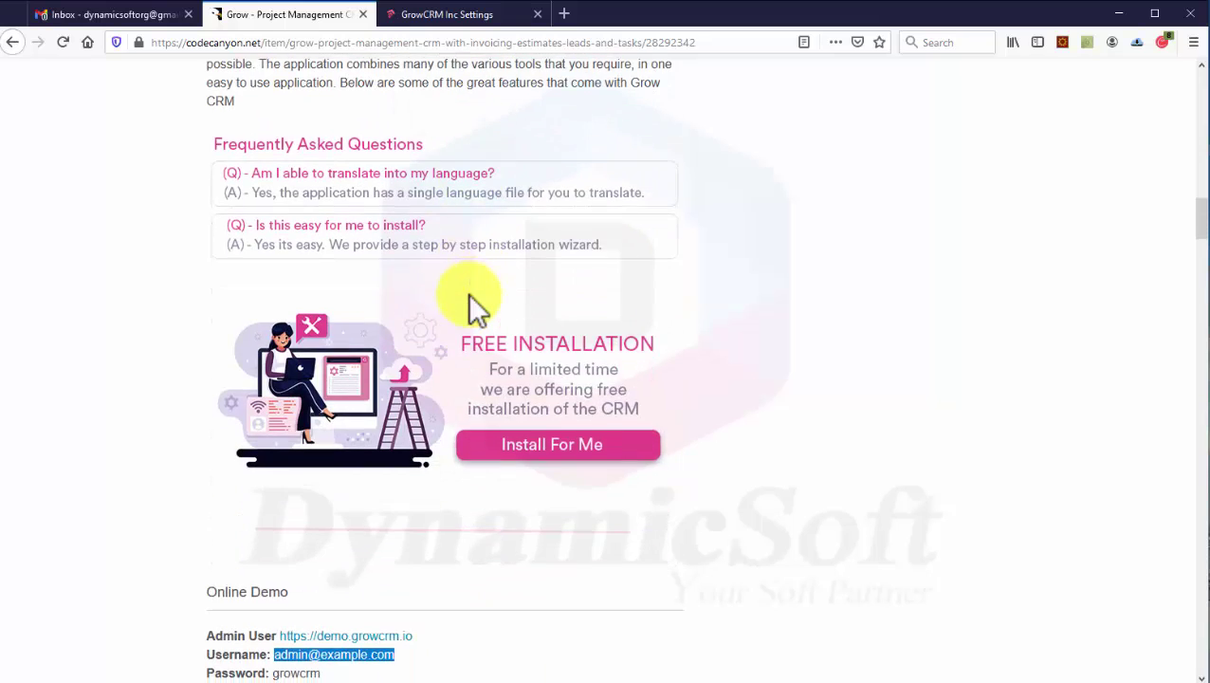
scroll(466, 293, down, 5)
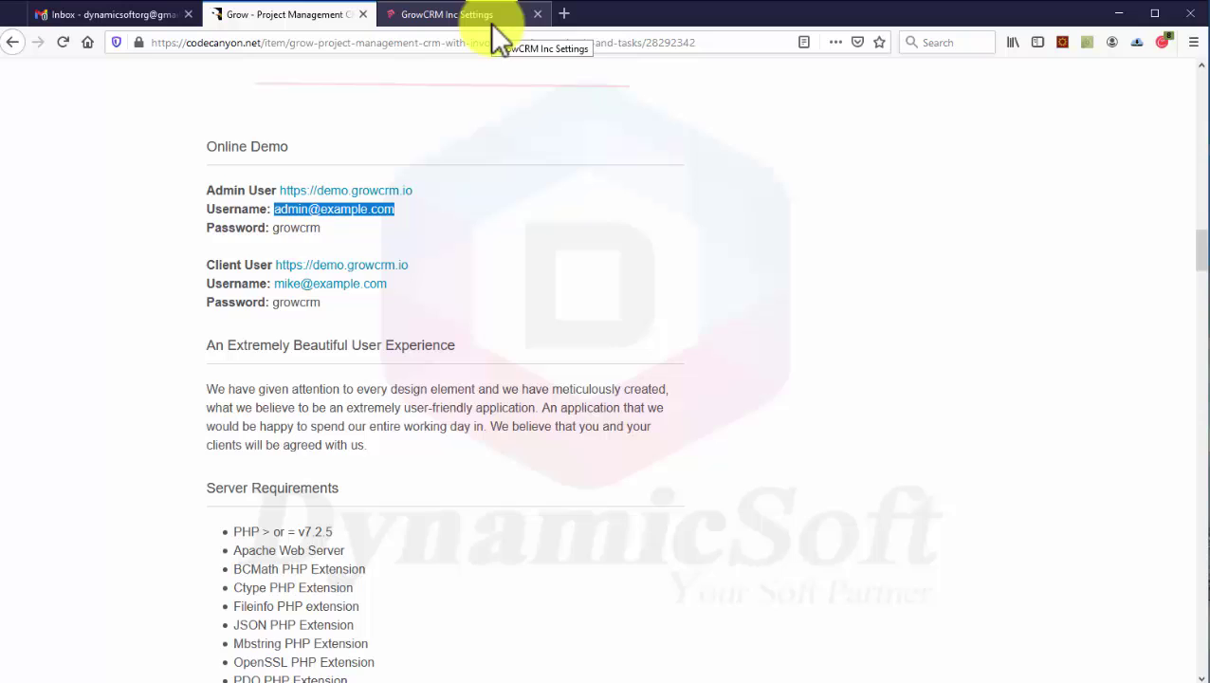
Step: Log out of the Grow CRM admin account and copy the demo client user's username from the CodeCanyon page
click(455, 15)
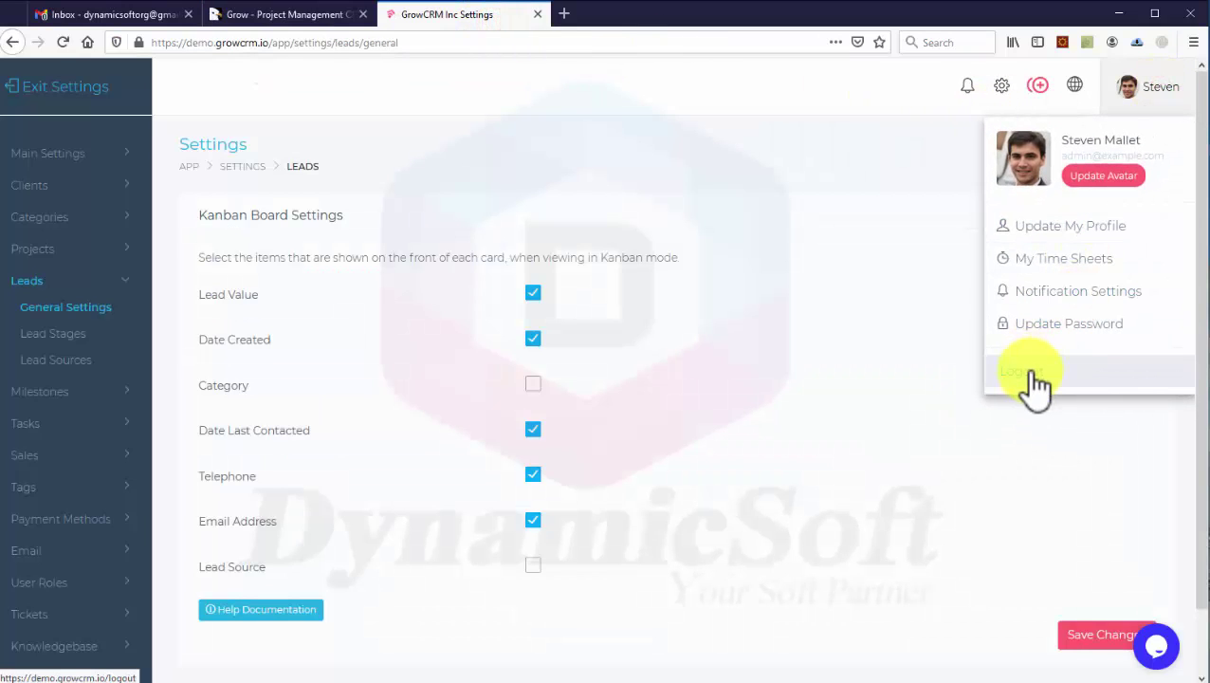
click(1032, 371)
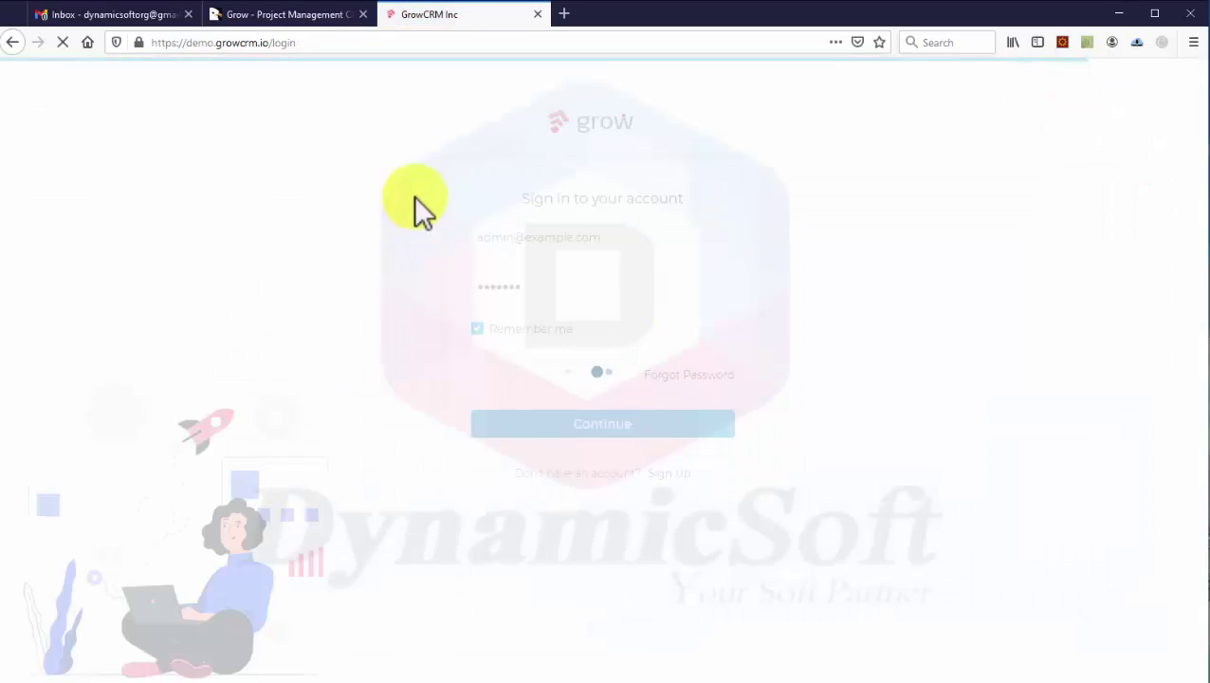
click(306, 11)
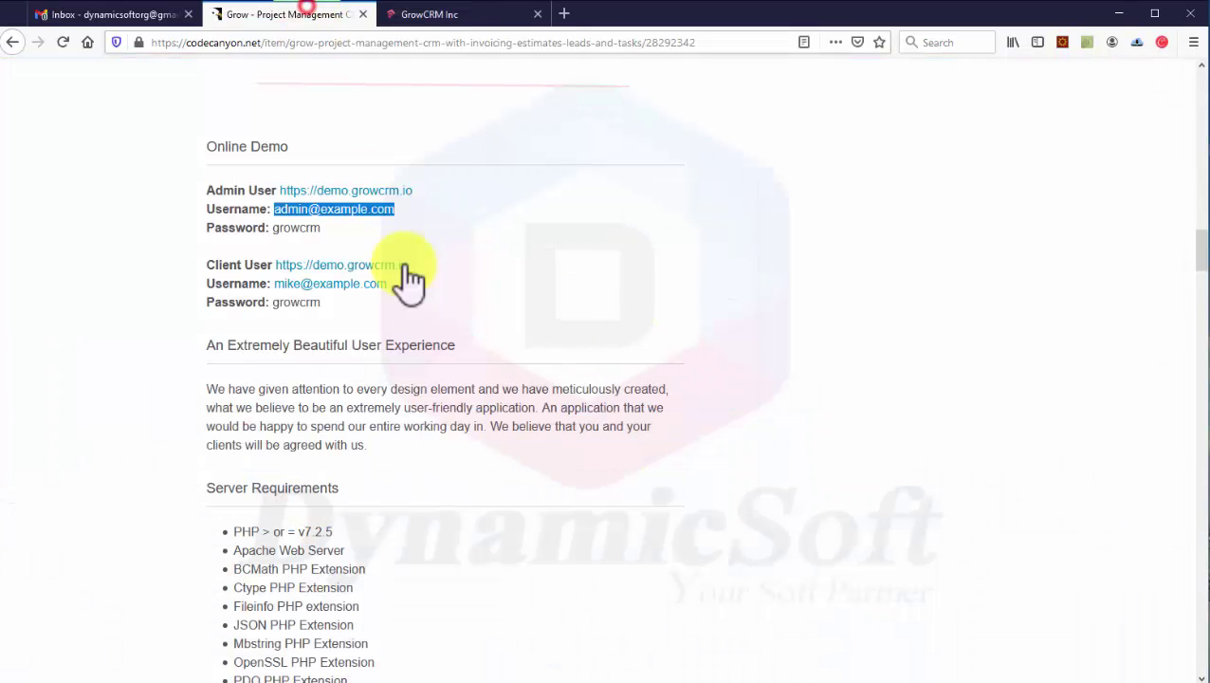
drag(406, 282, 273, 288)
key(ctrl+c)
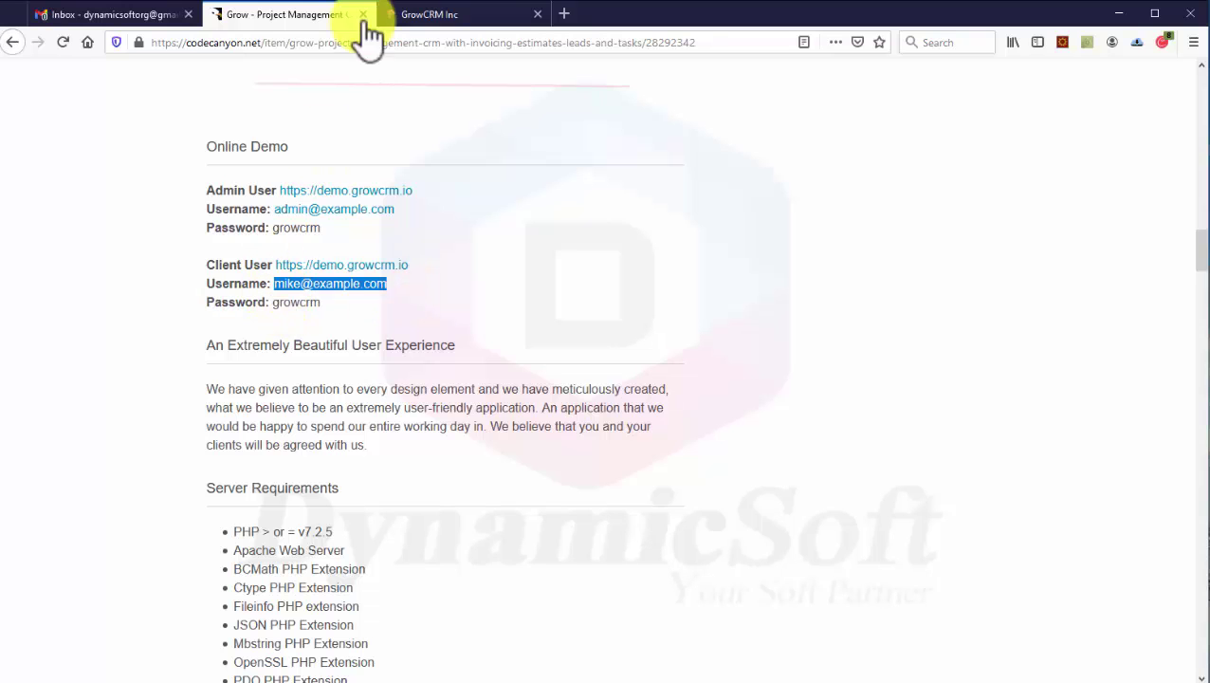
Step: Sign in to the Grow CRM demo as the client user with the copied username
click(459, 17)
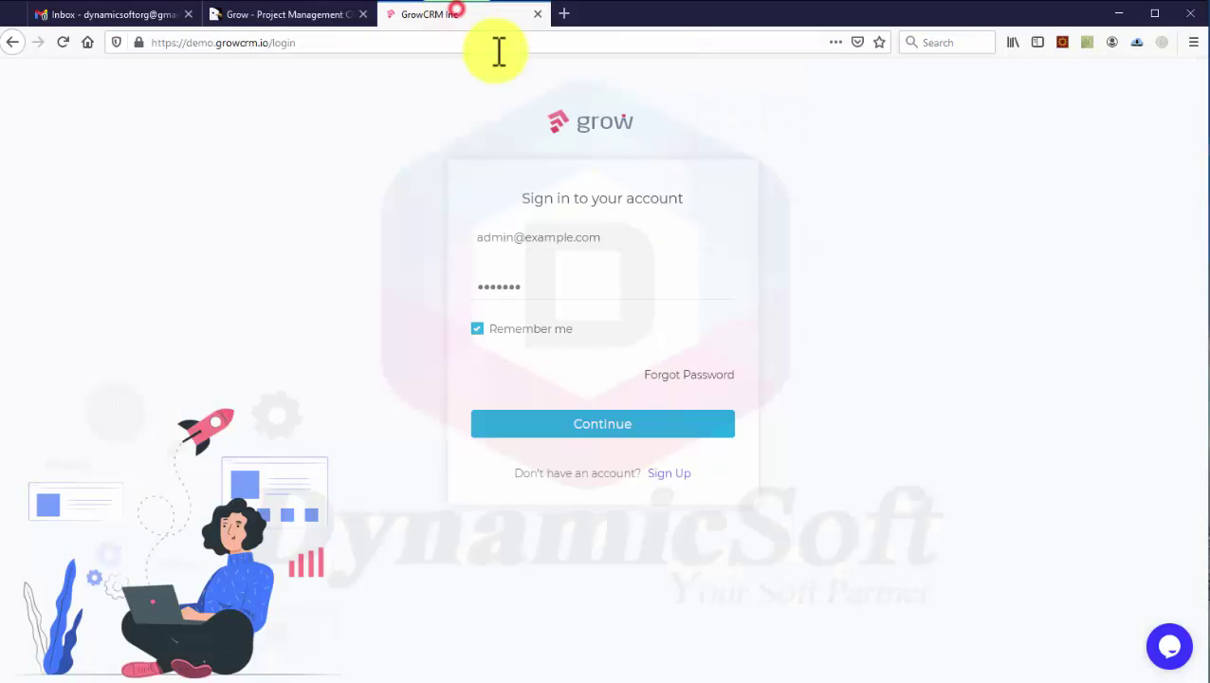
triple_click(611, 235)
key(ctrl+v)
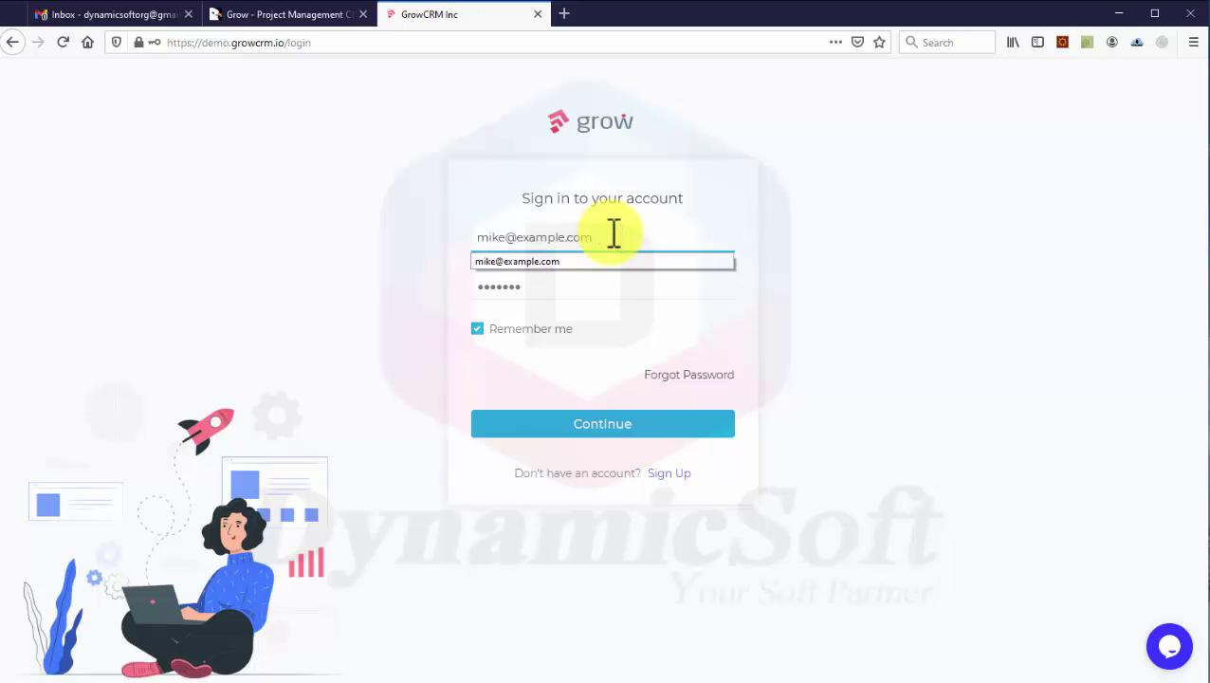
click(601, 417)
click(359, 329)
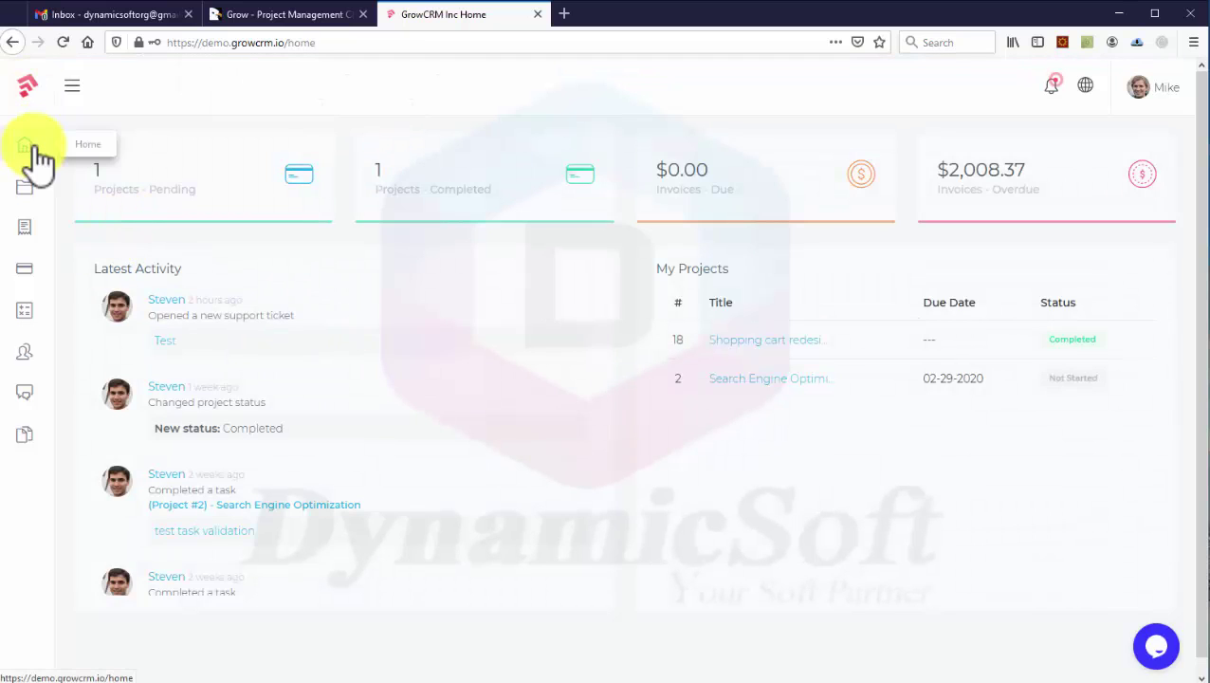
Step: Expand the client portal's navigation to show section names and visit the Projects and Users pages
click(76, 81)
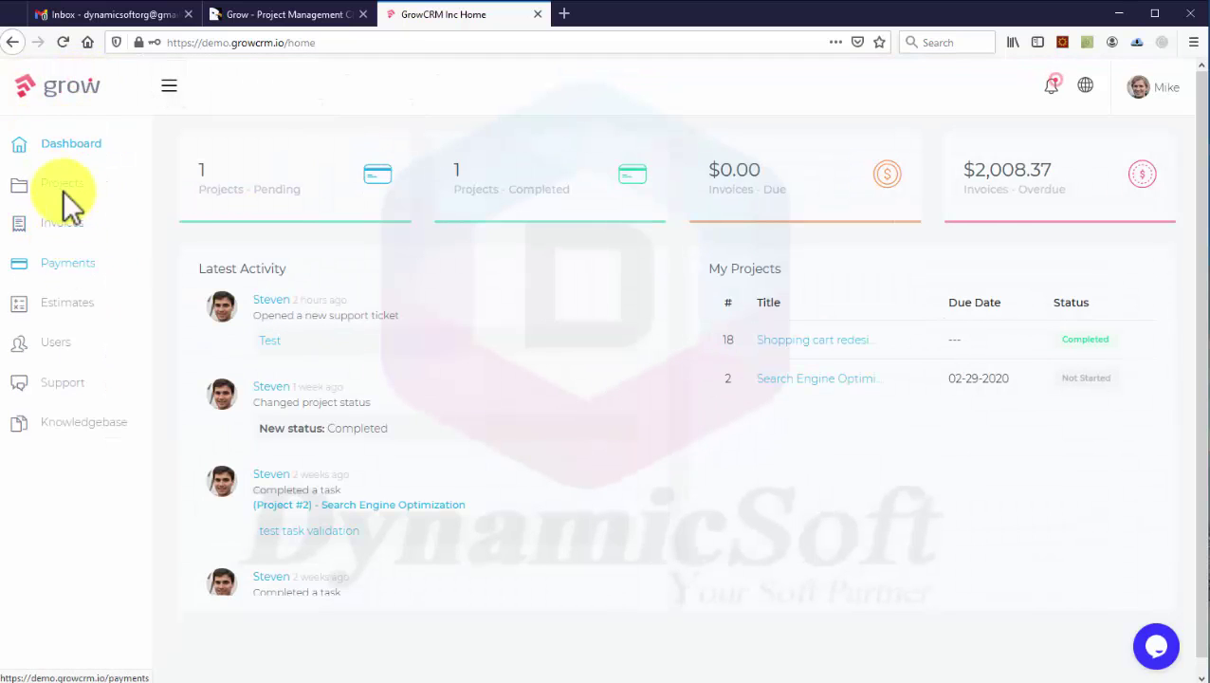
click(67, 193)
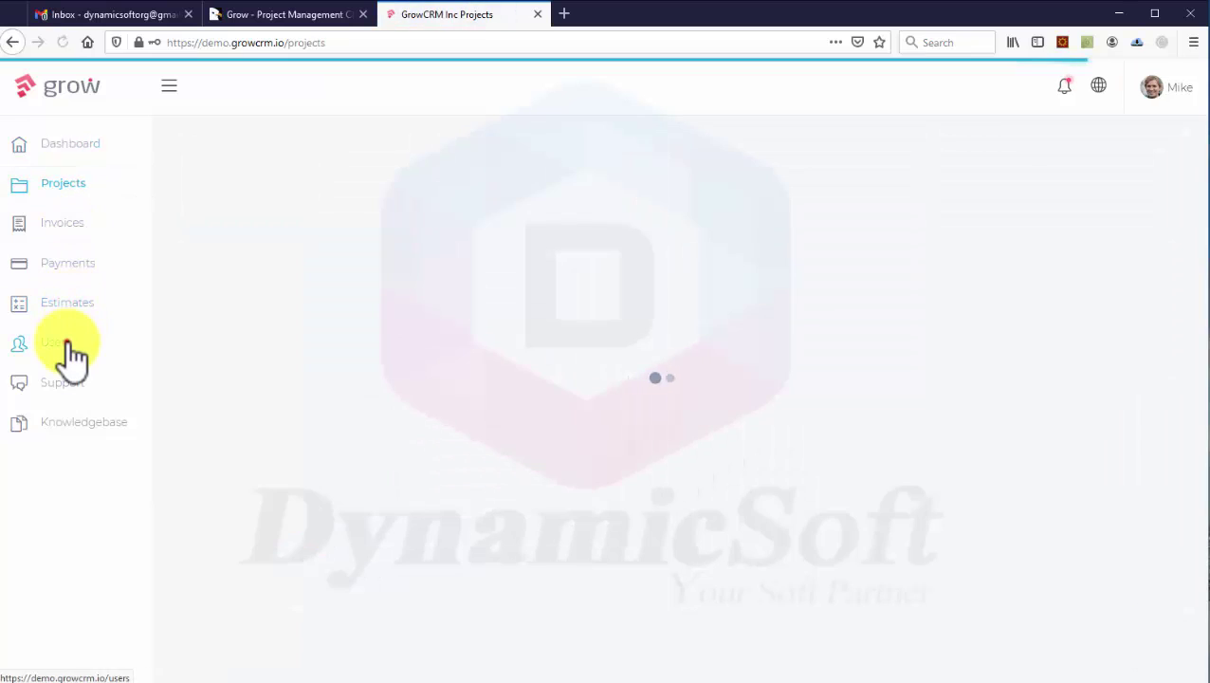
click(73, 355)
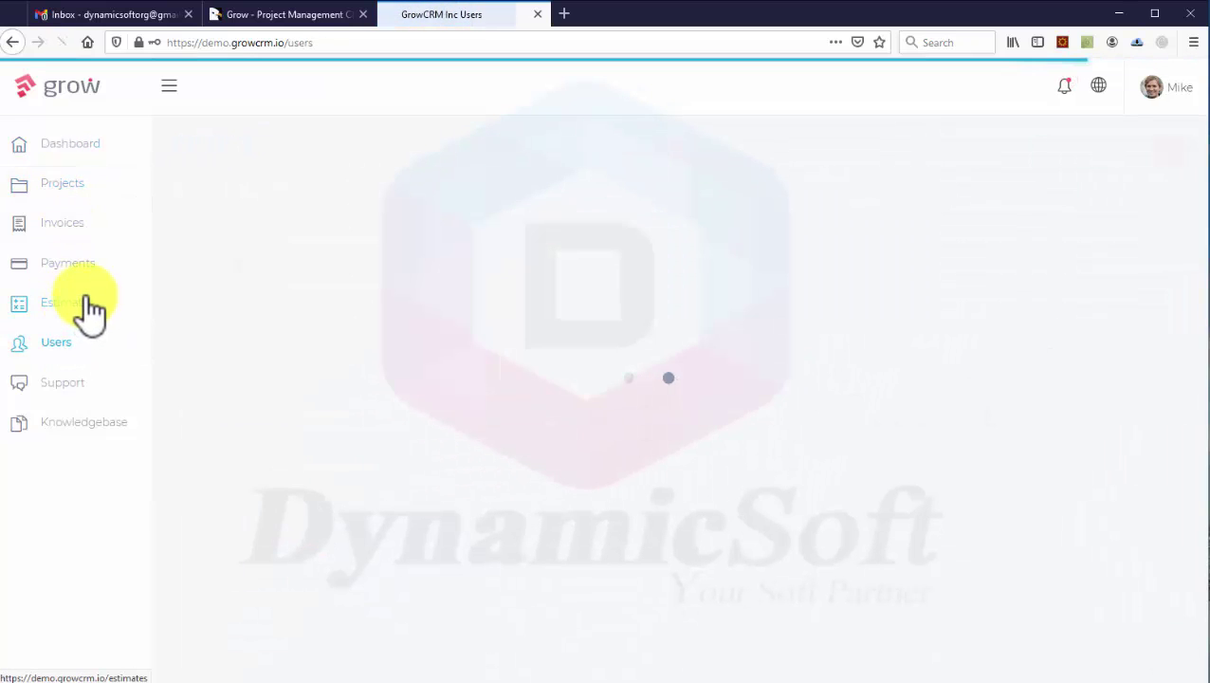
Step: Open the client's invoice for the Search Engine Optimization project and review its billing details and line items
click(87, 226)
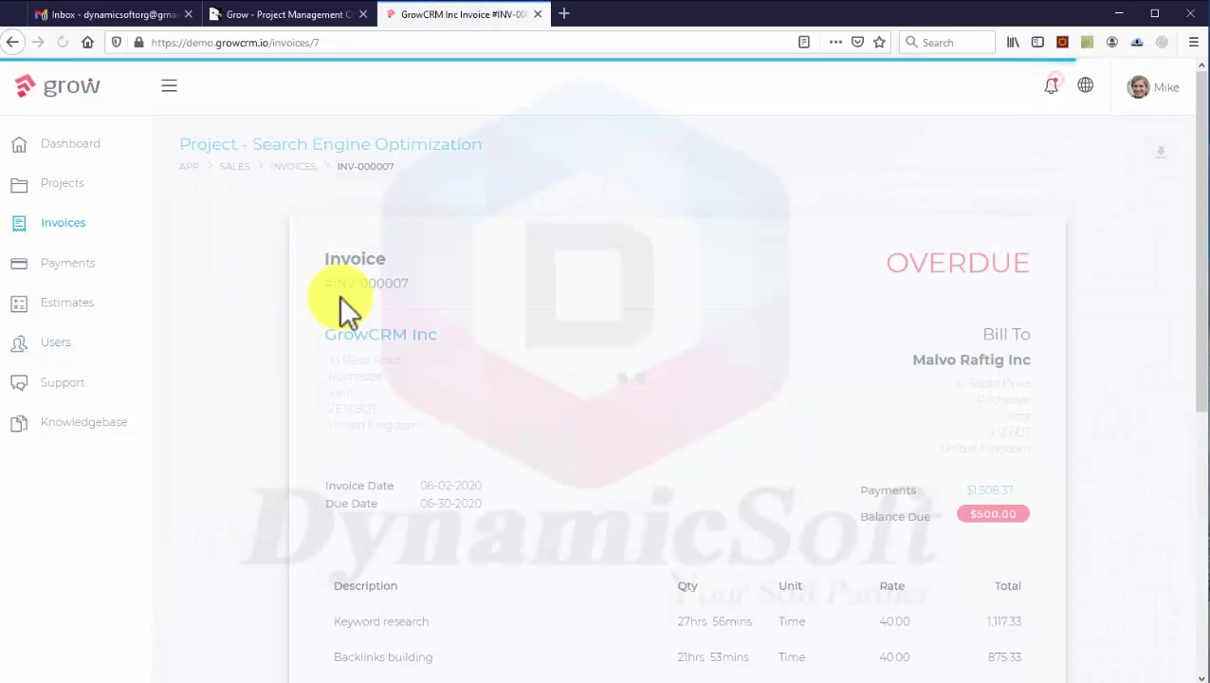
scroll(560, 427, down, 3)
scroll(576, 431, down, 2)
scroll(576, 432, up, 5)
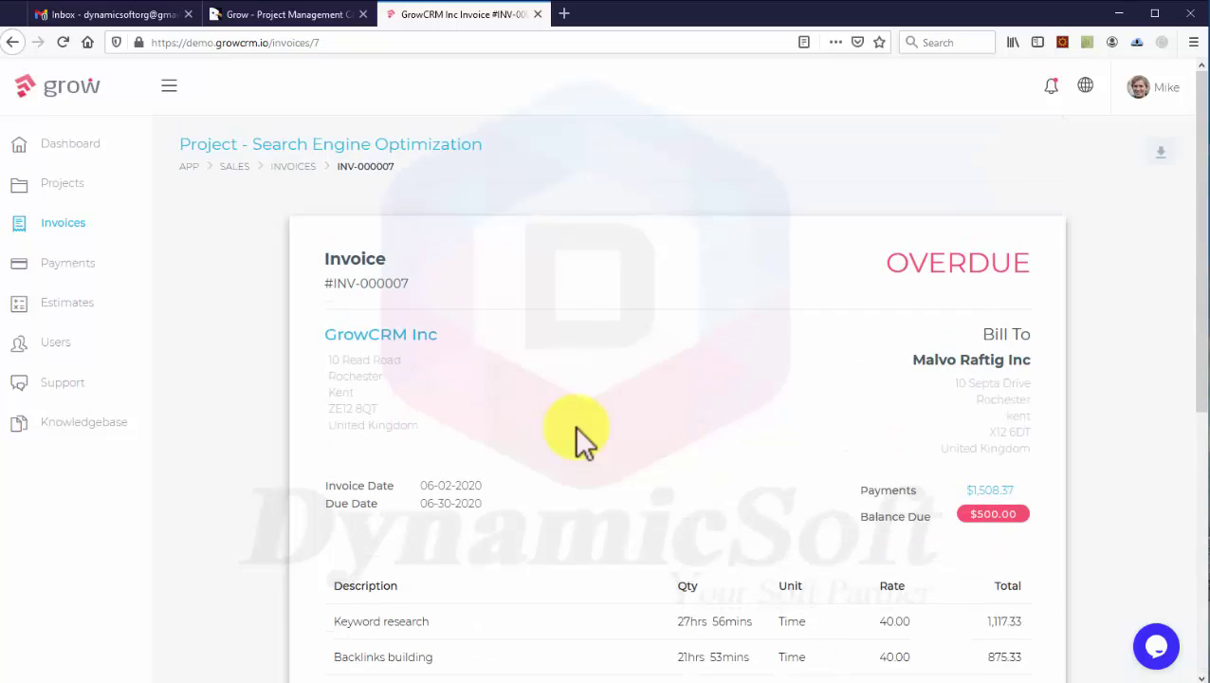
scroll(995, 266, down, 3)
scroll(999, 229, up, 5)
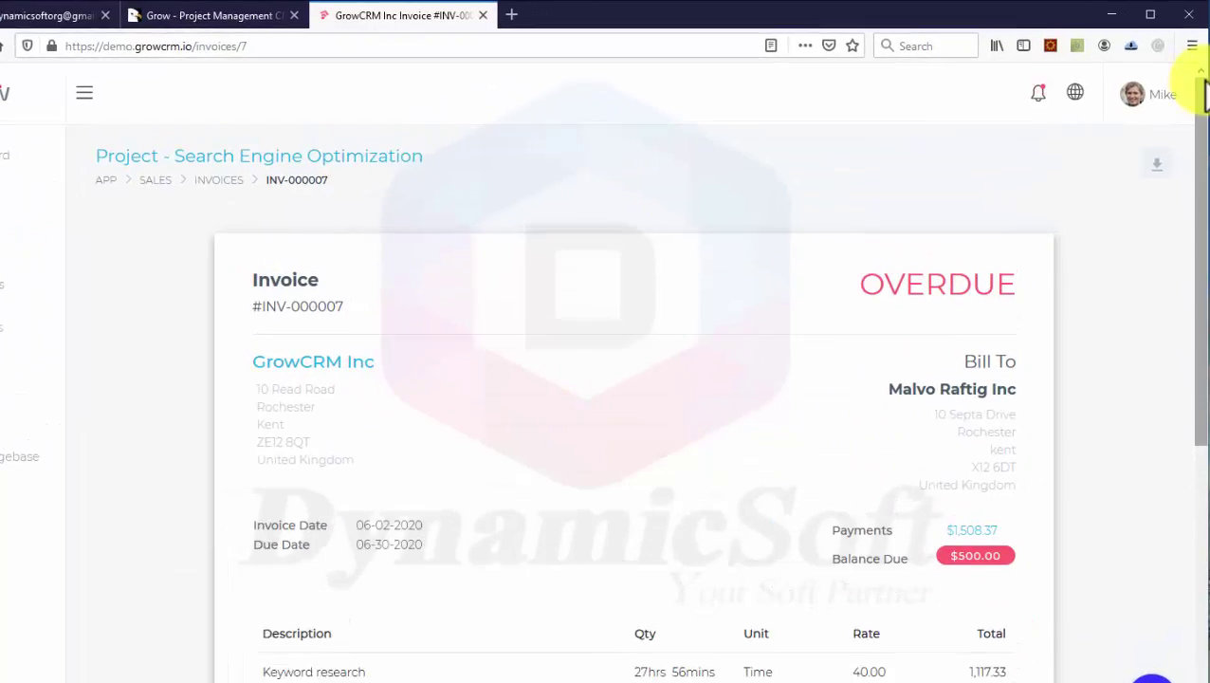
Step: Bring up the client user's account options and view the list of notifications
click(1161, 114)
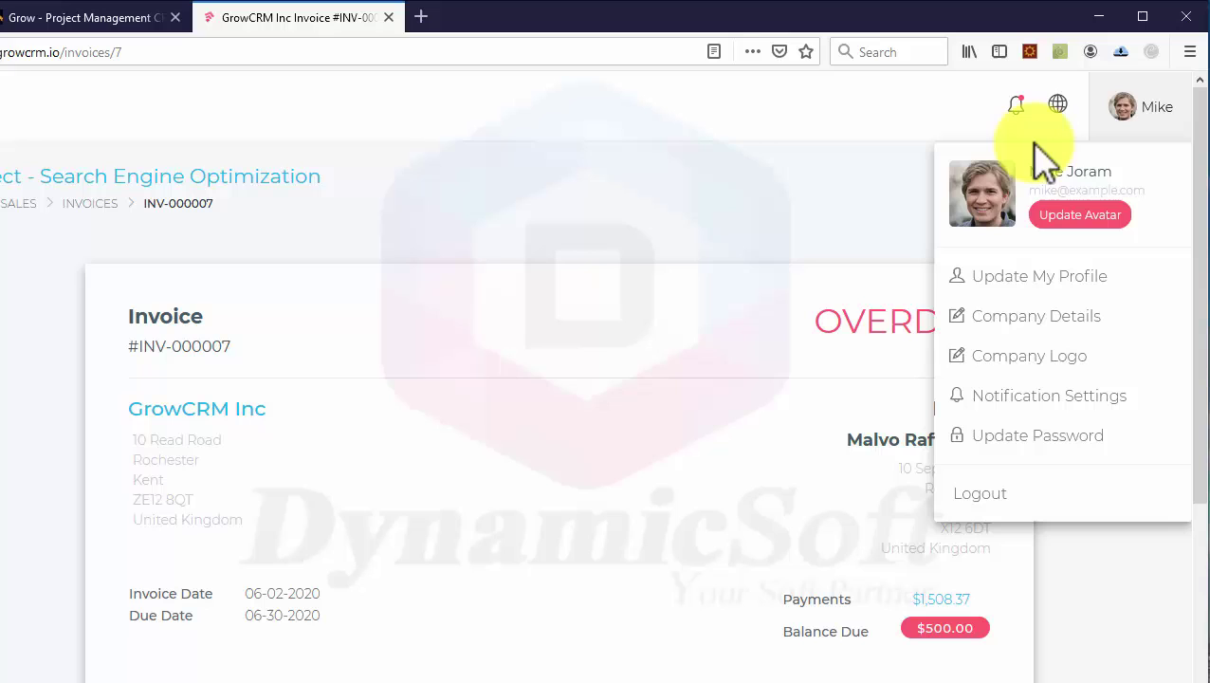
click(1018, 106)
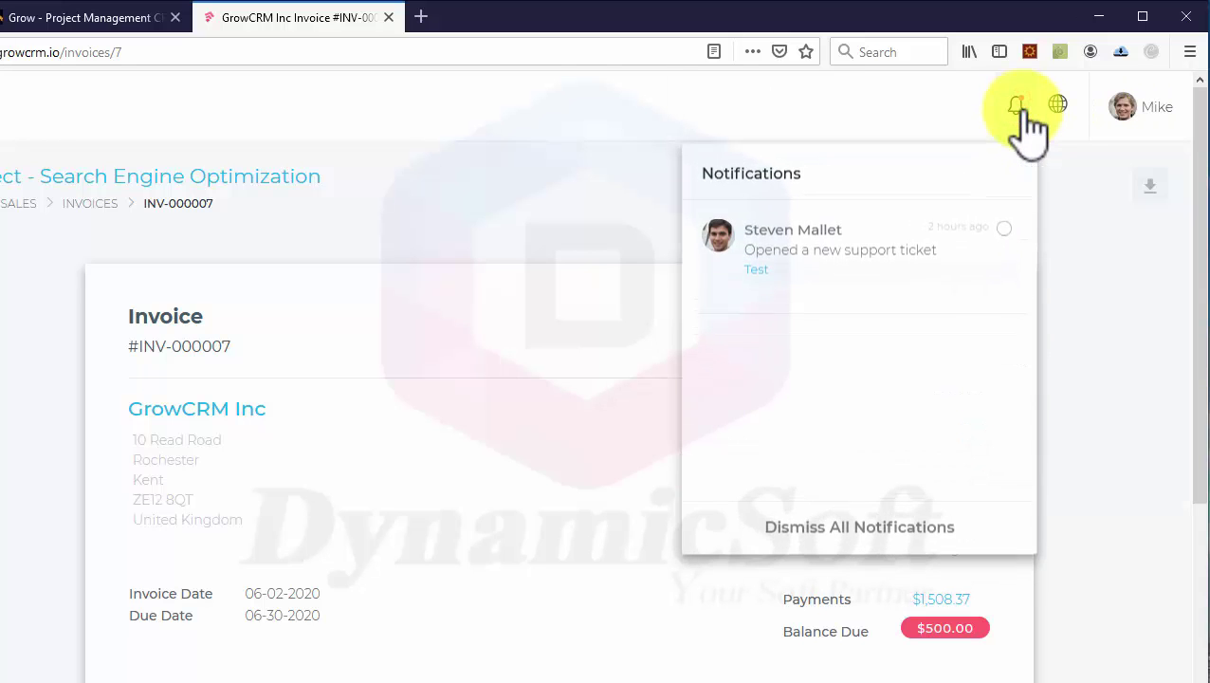
Step: Open the newly created support ticket from the notifications and recheck the notification list
click(756, 273)
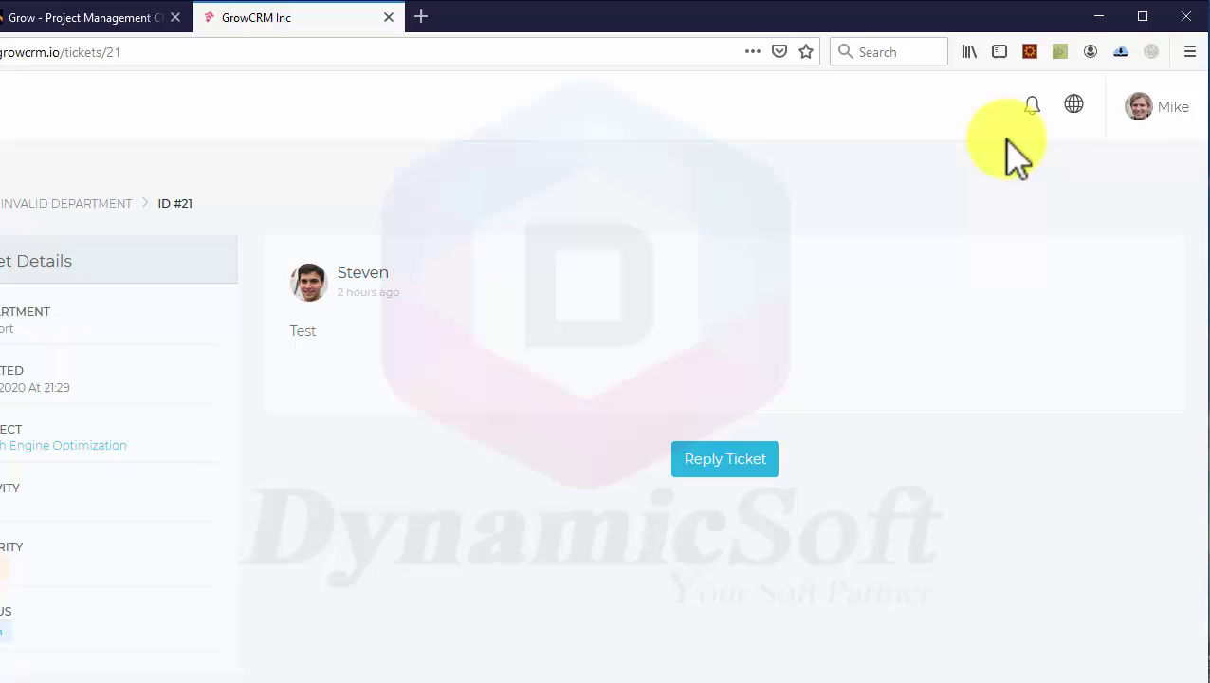
click(1028, 108)
Step: Log out of the client portal and sign in with the prefilled admin credentials, saving the login in the browser
click(1137, 106)
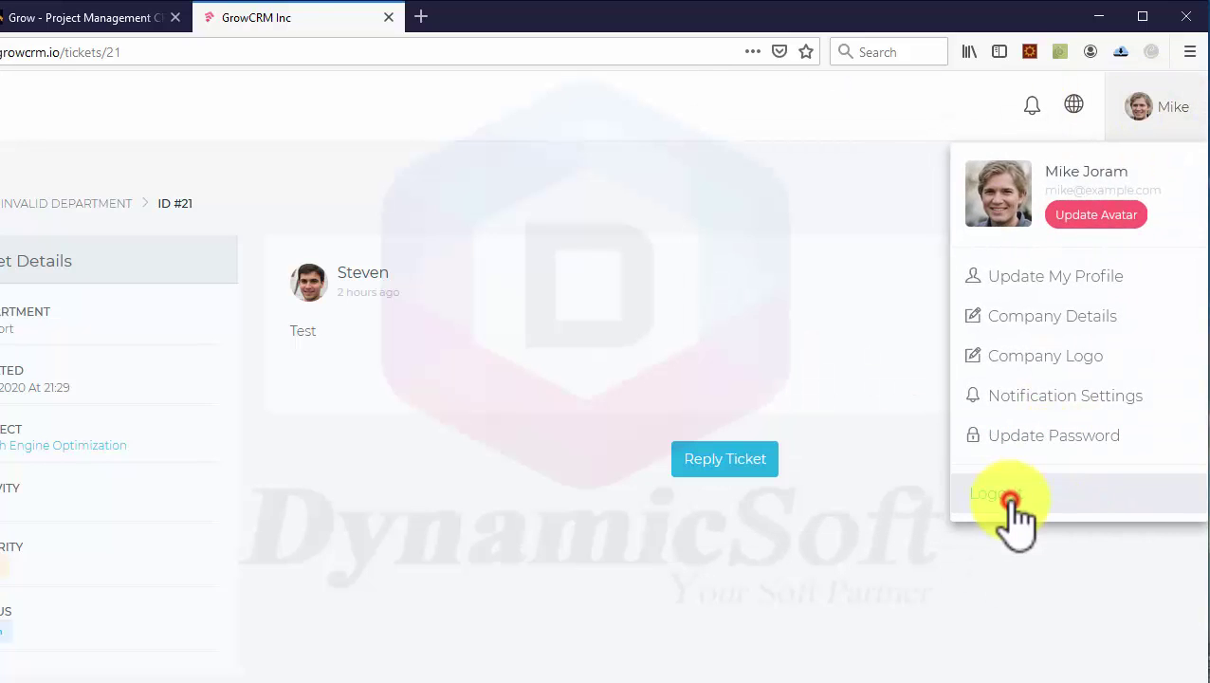
click(1010, 502)
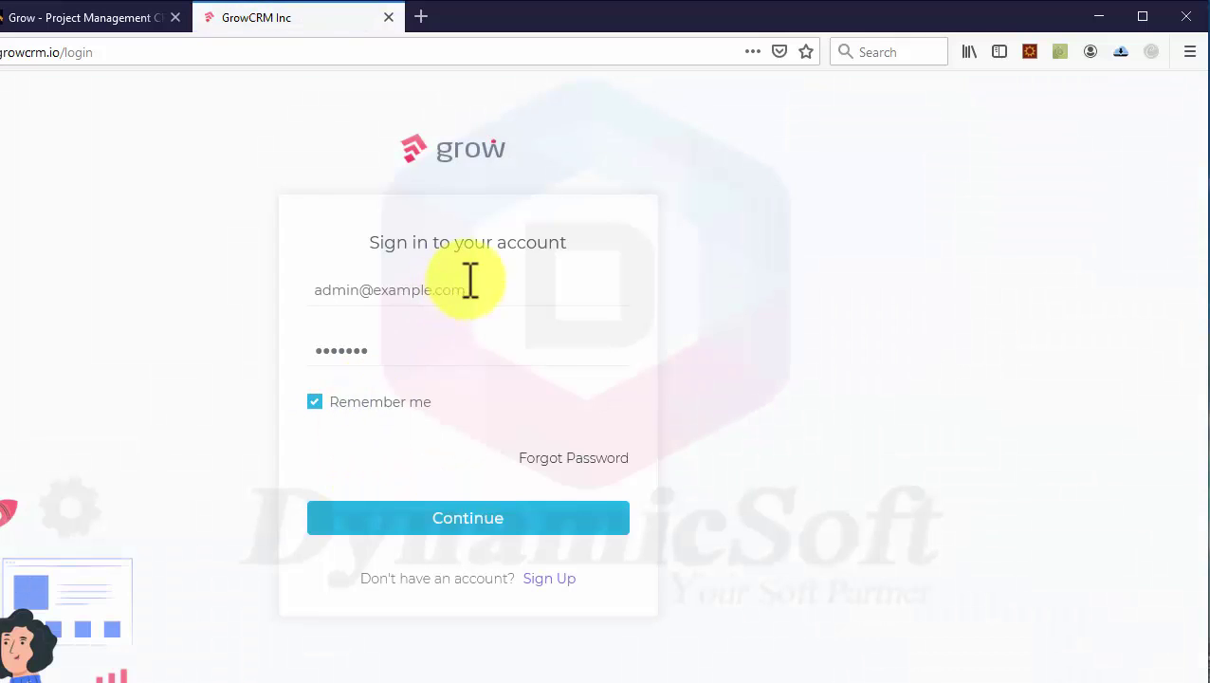
click(408, 520)
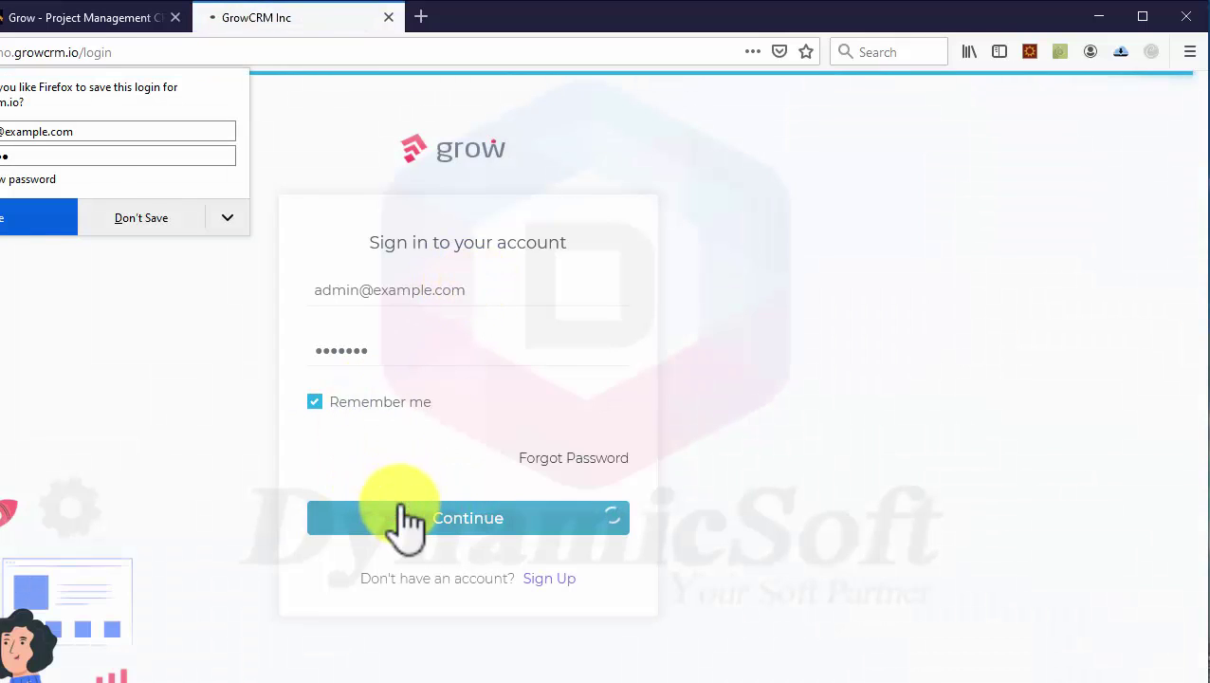
click(21, 224)
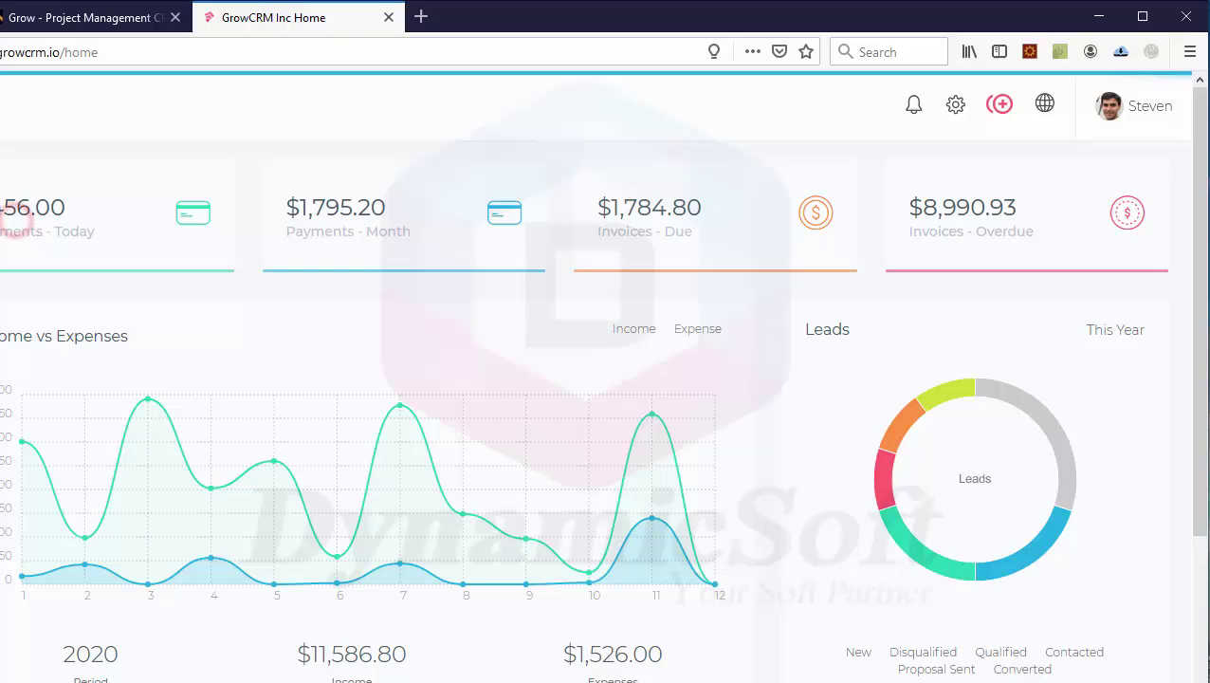
Step: On the Leads board, add a lead titled "eeeeeeer" with placeholder first and last names, assigned to the signed-in admin, and move its card to Qualified
click(74, 471)
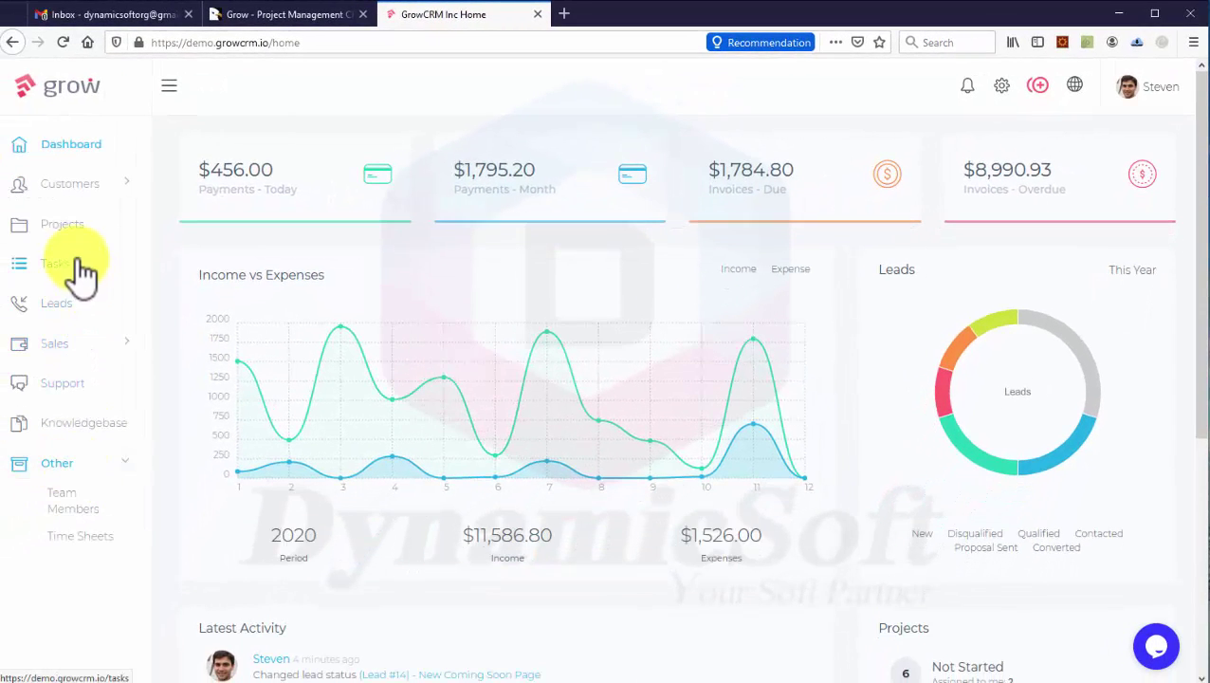
click(65, 303)
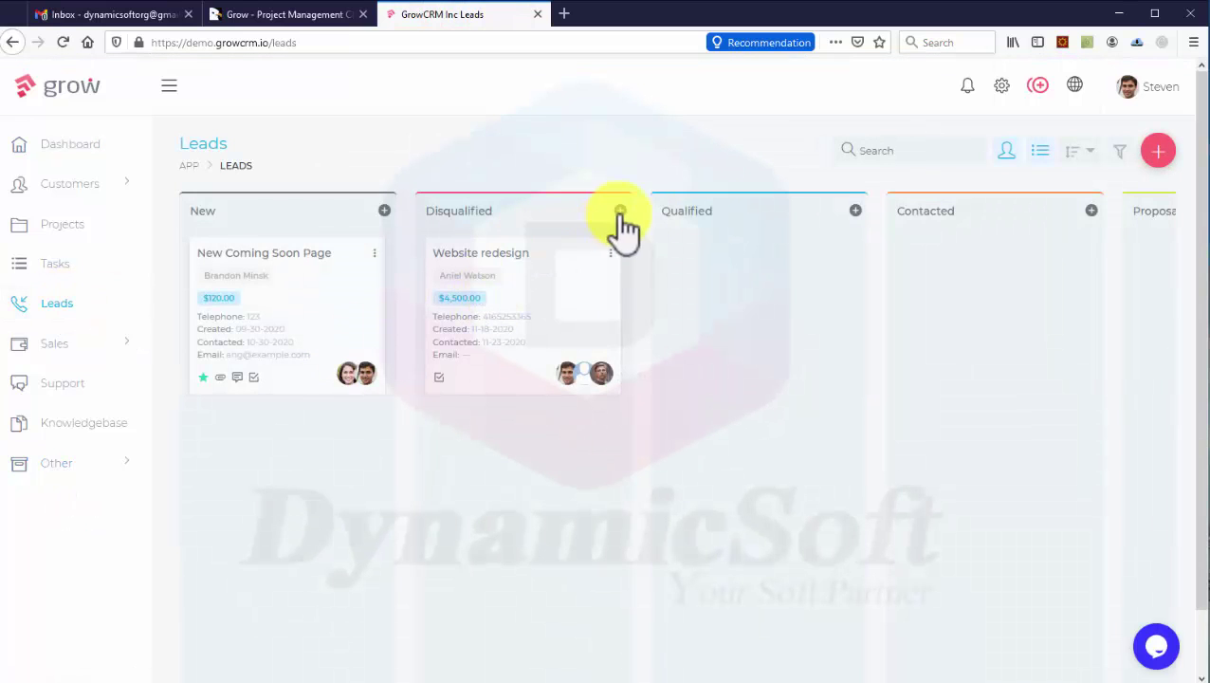
click(856, 210)
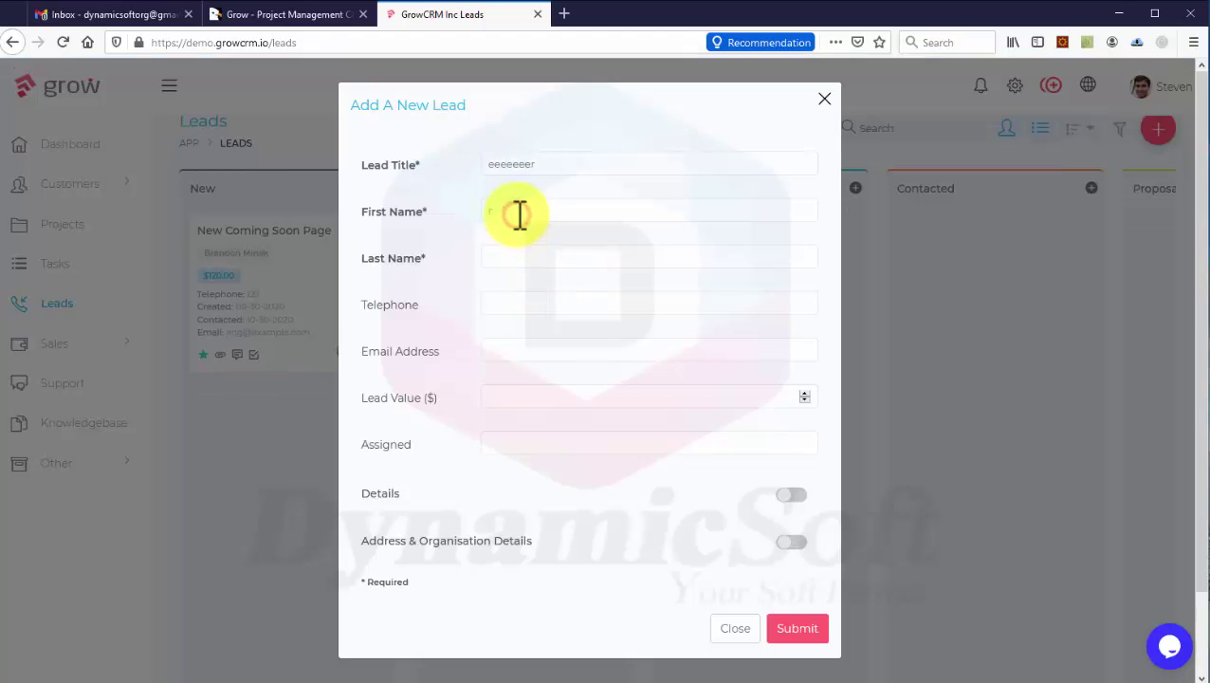
click(531, 475)
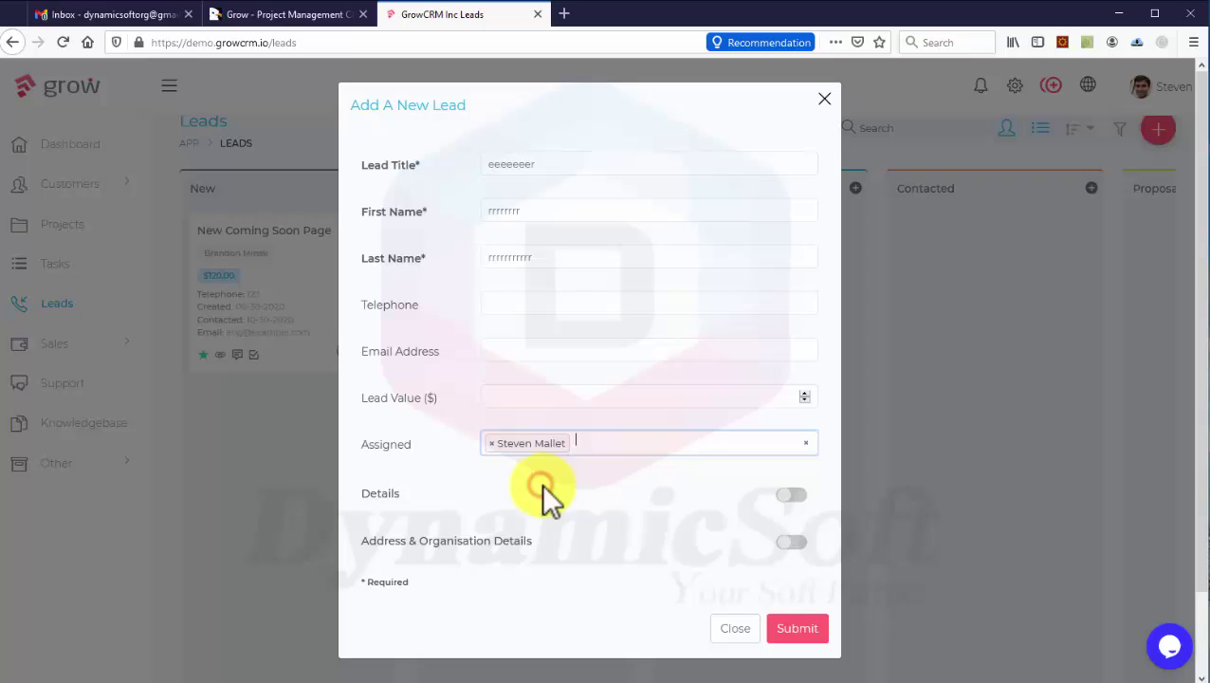
click(817, 628)
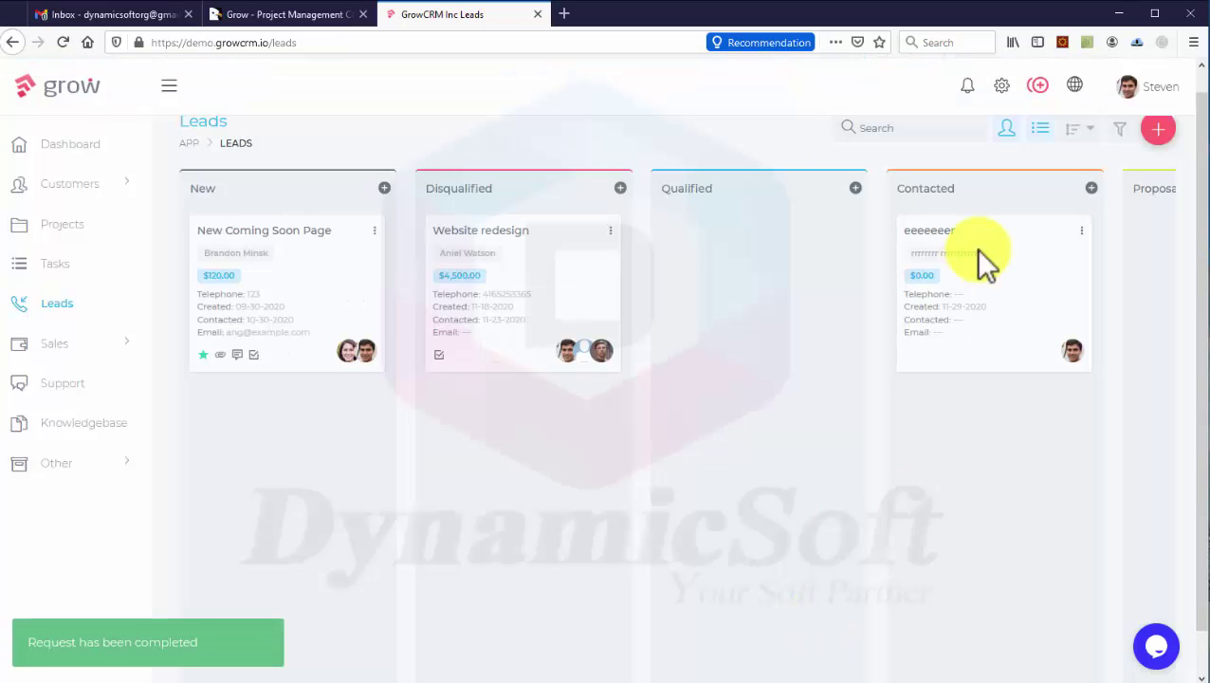
drag(1018, 228, 781, 236)
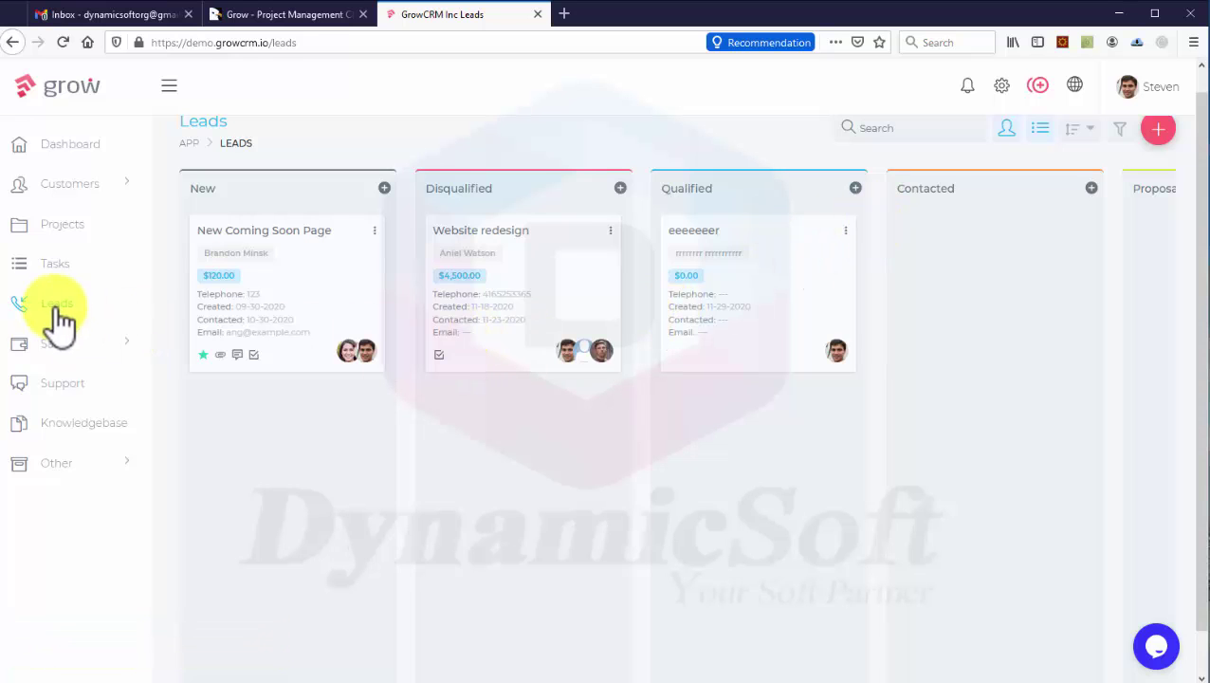
Step: Visit the Tasks page and look through the full task list with its deadlines, assignees and statuses
click(68, 265)
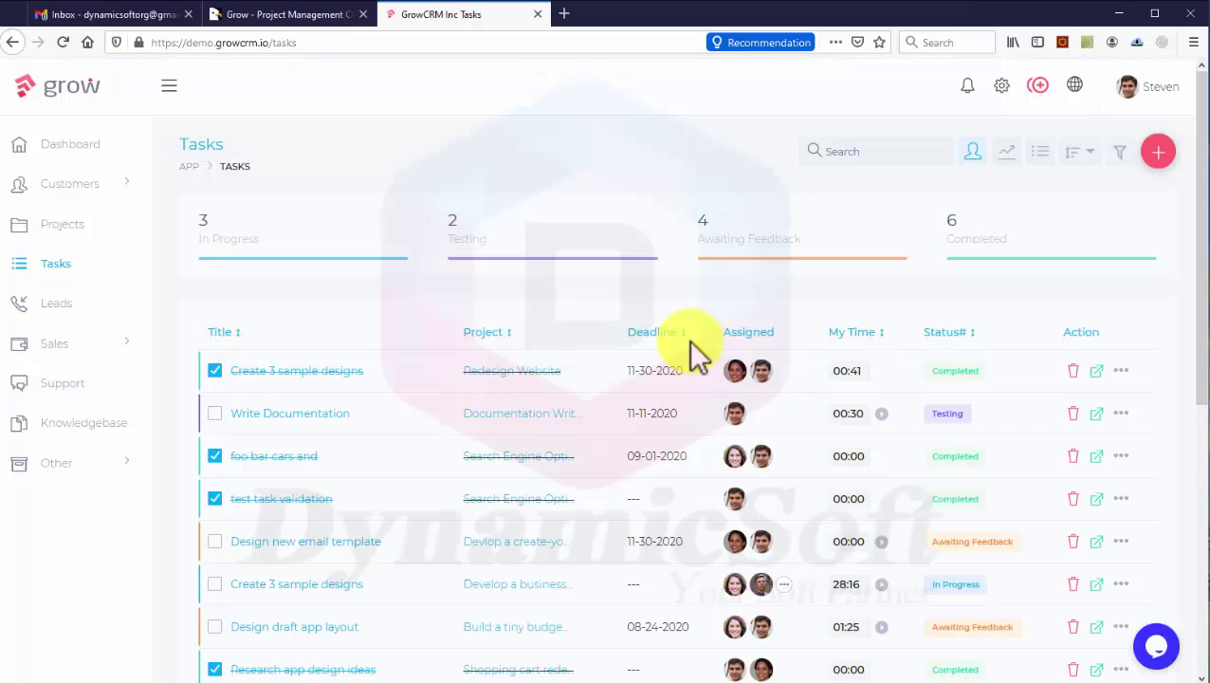
scroll(693, 353, down, 5)
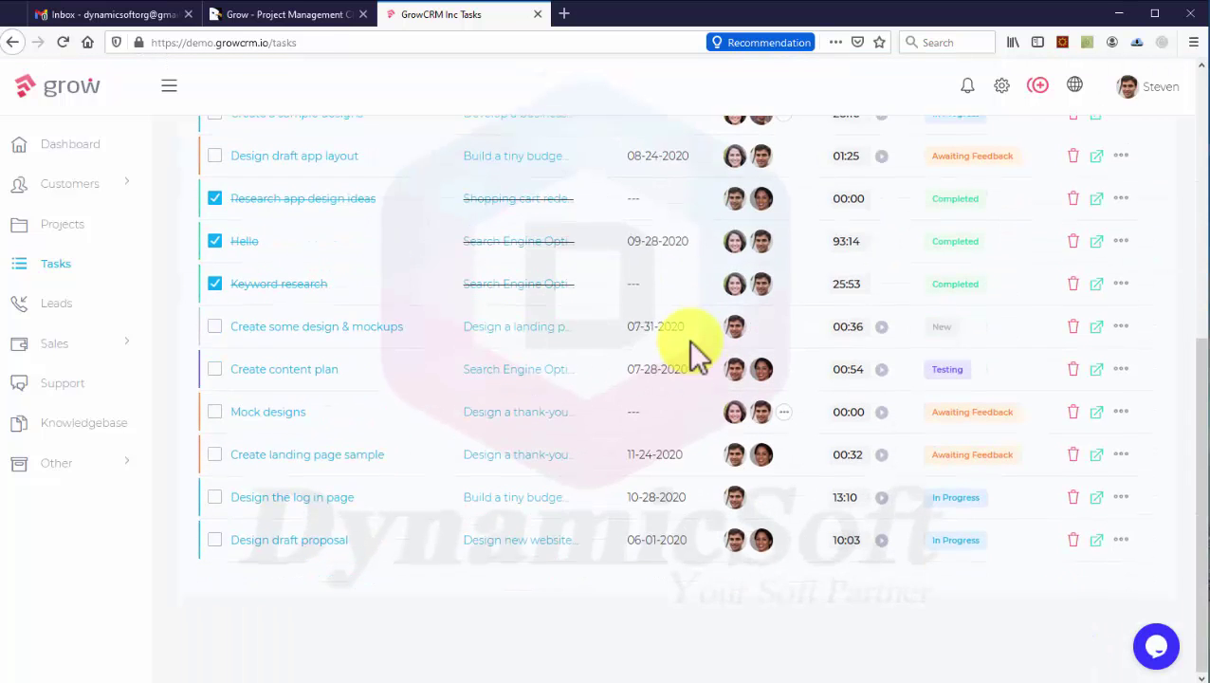
scroll(694, 353, up, 5)
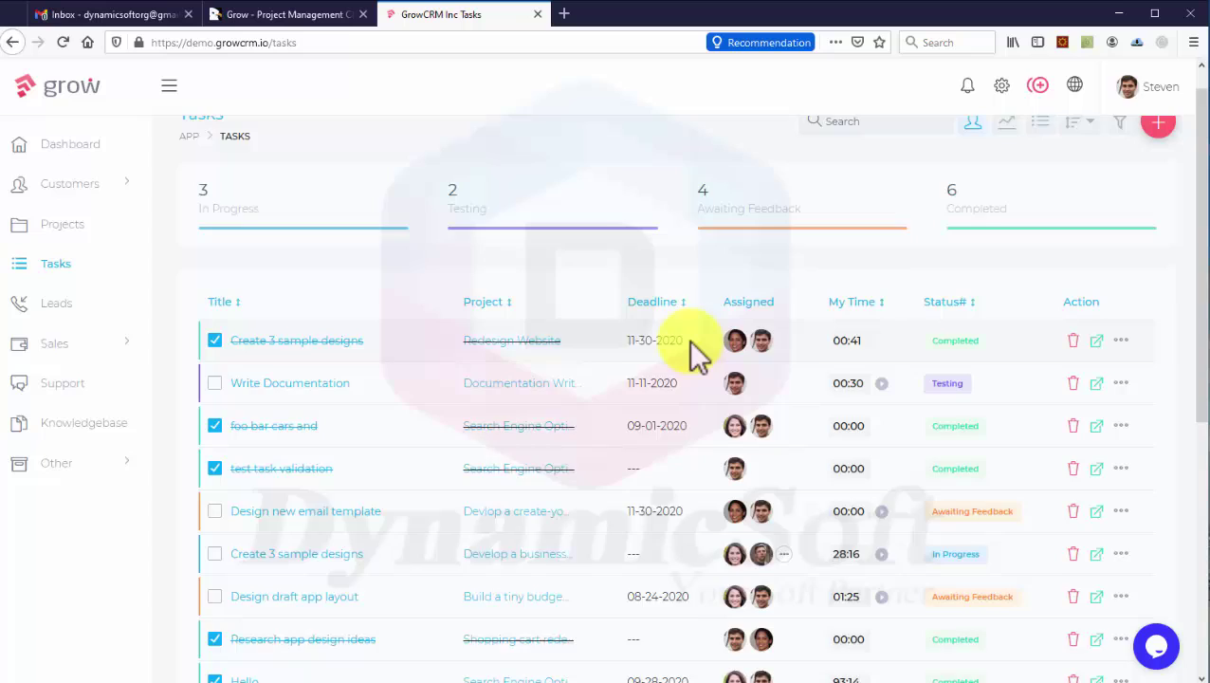